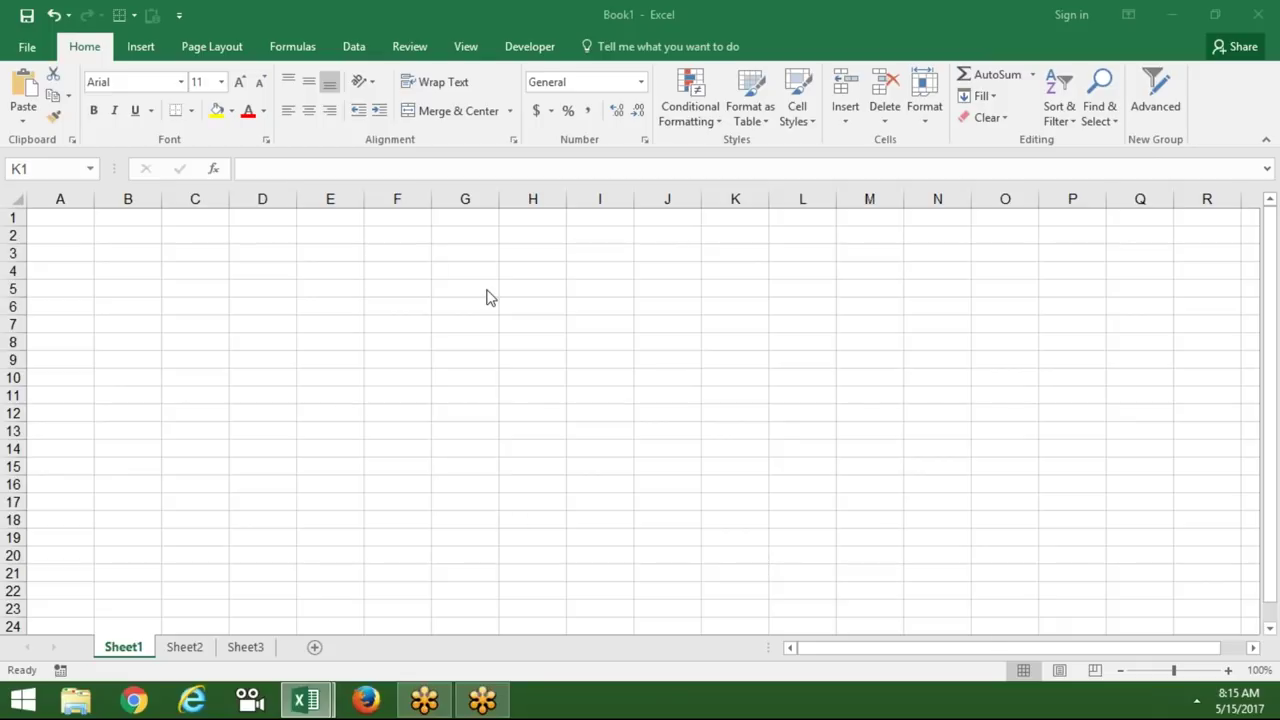
Enter Start, Select A1 and enter name into cells F1:F3.
click(54, 217)
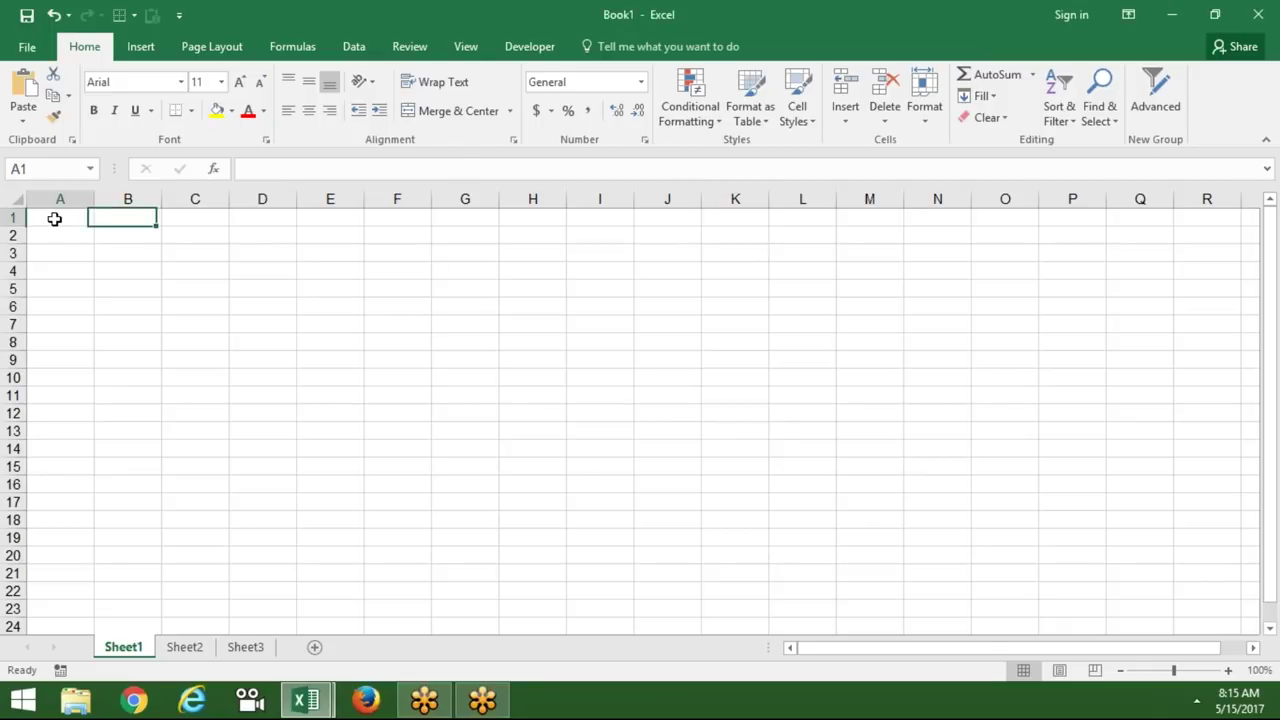
click(181, 228)
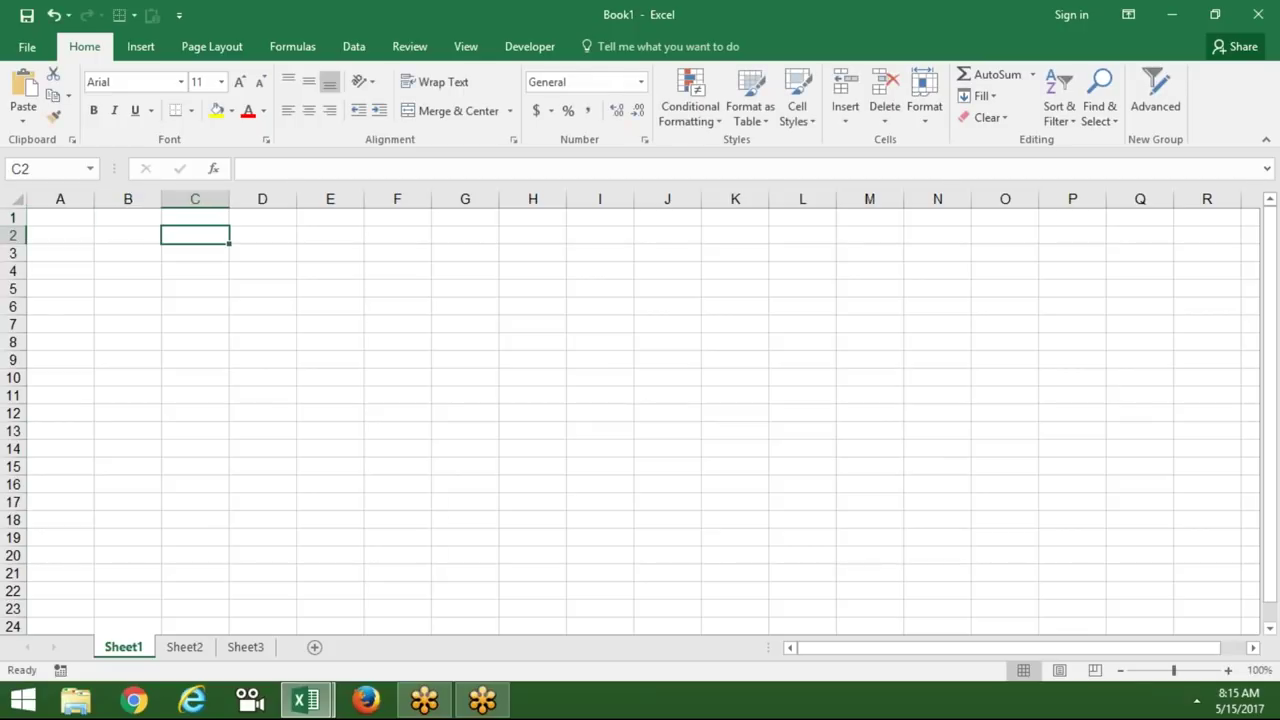
key(Up)
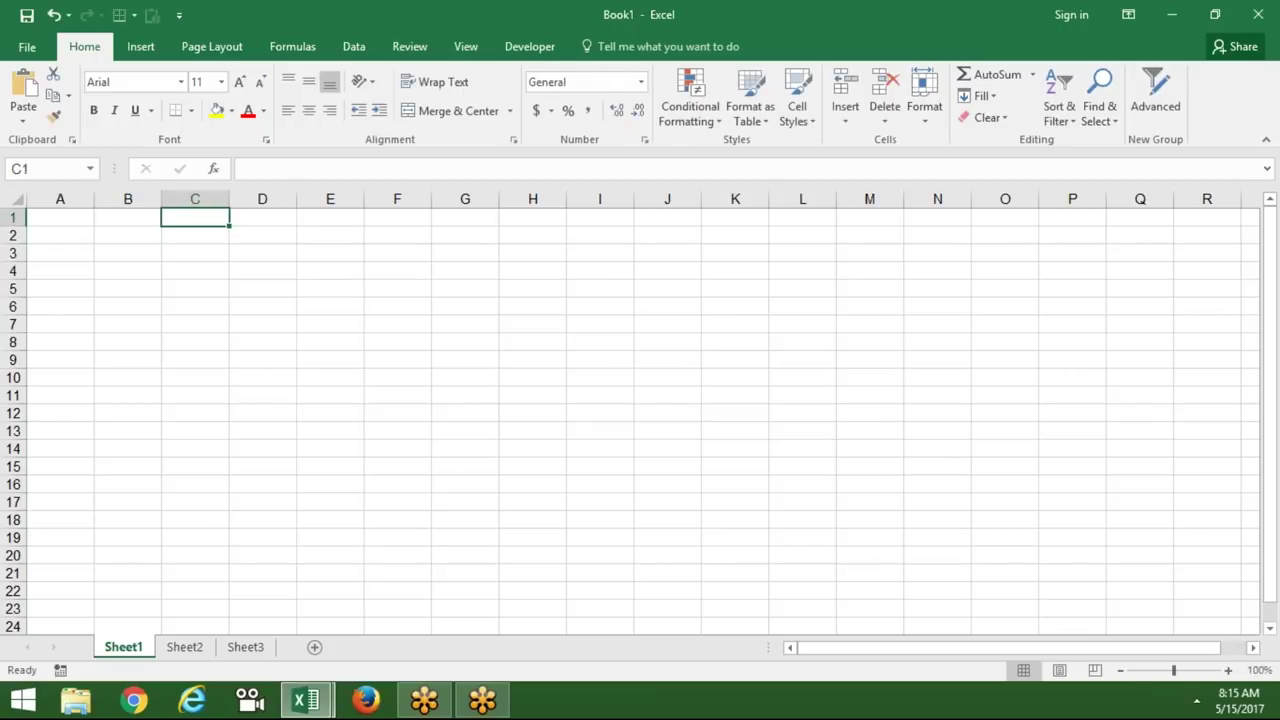
click(397, 222)
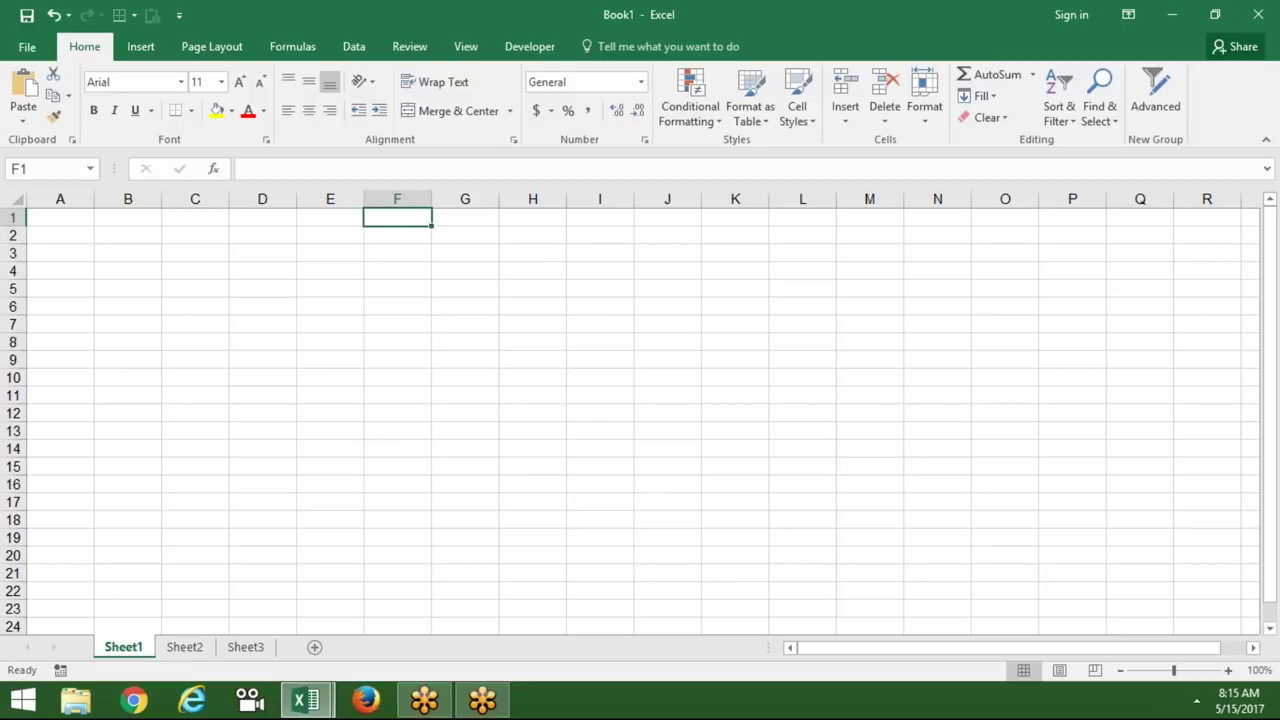
text(Start)
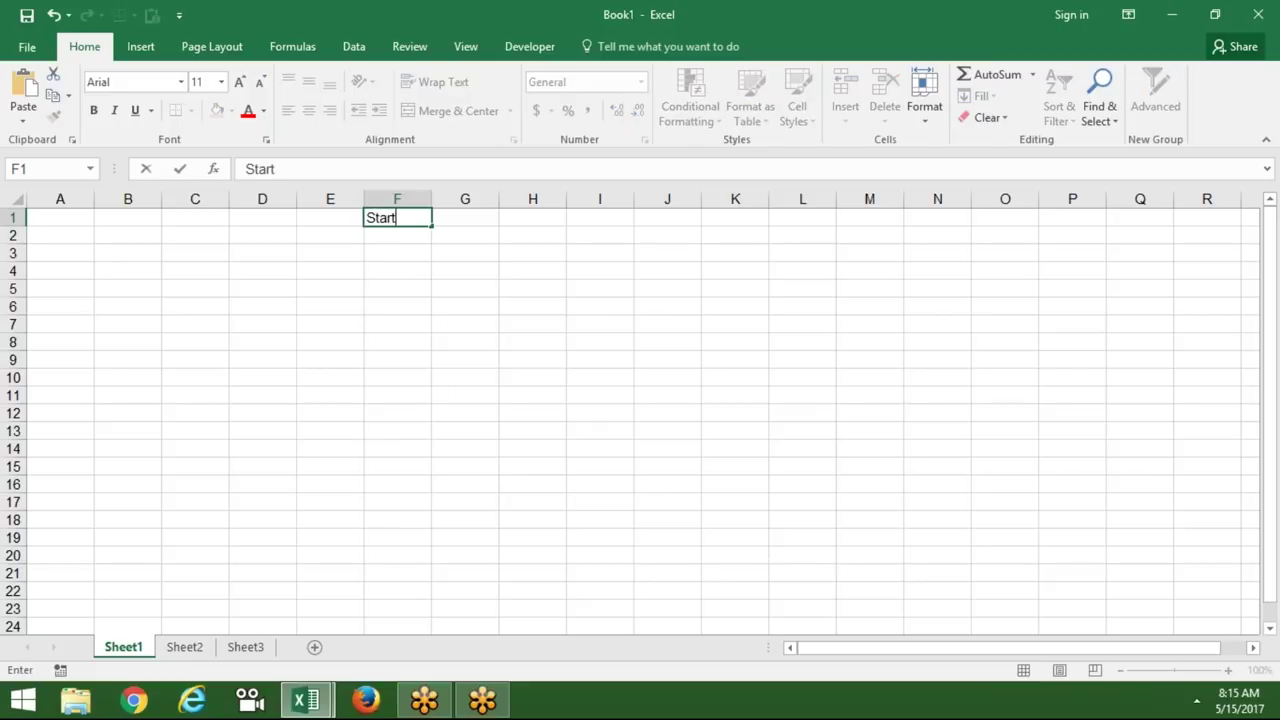
key(Return)
text(Select )
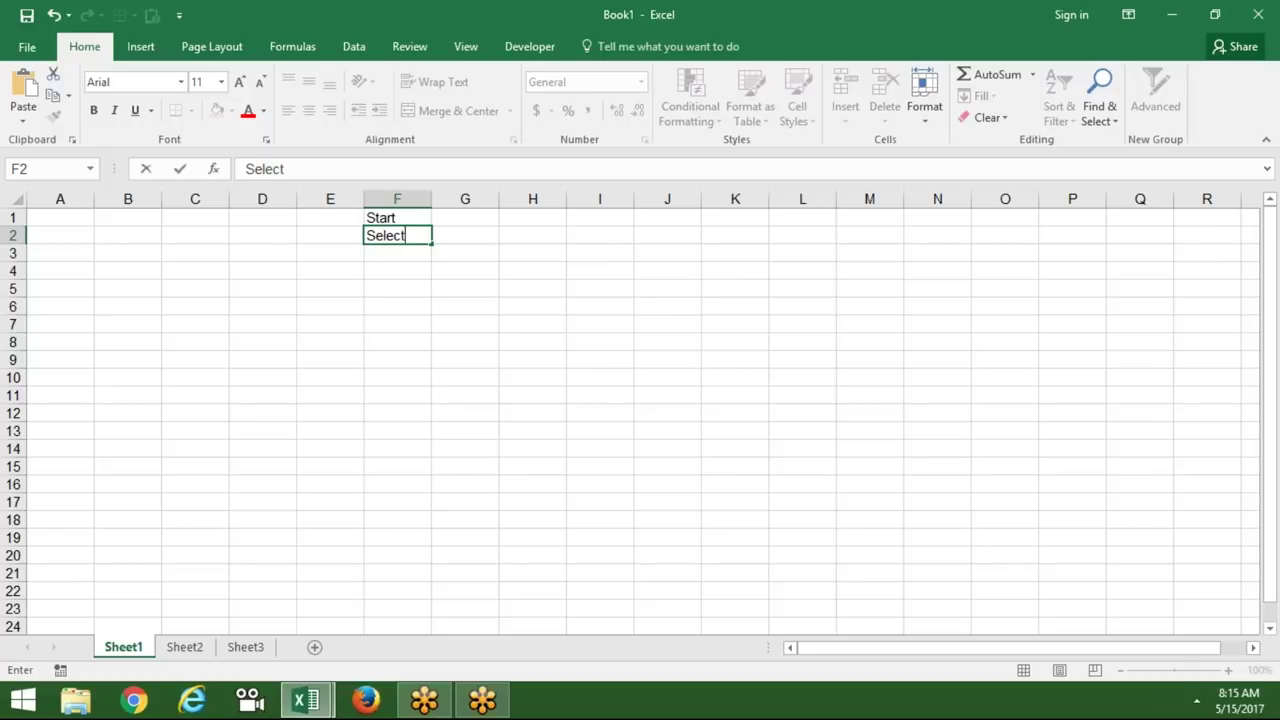
text(A1)
key(Return)
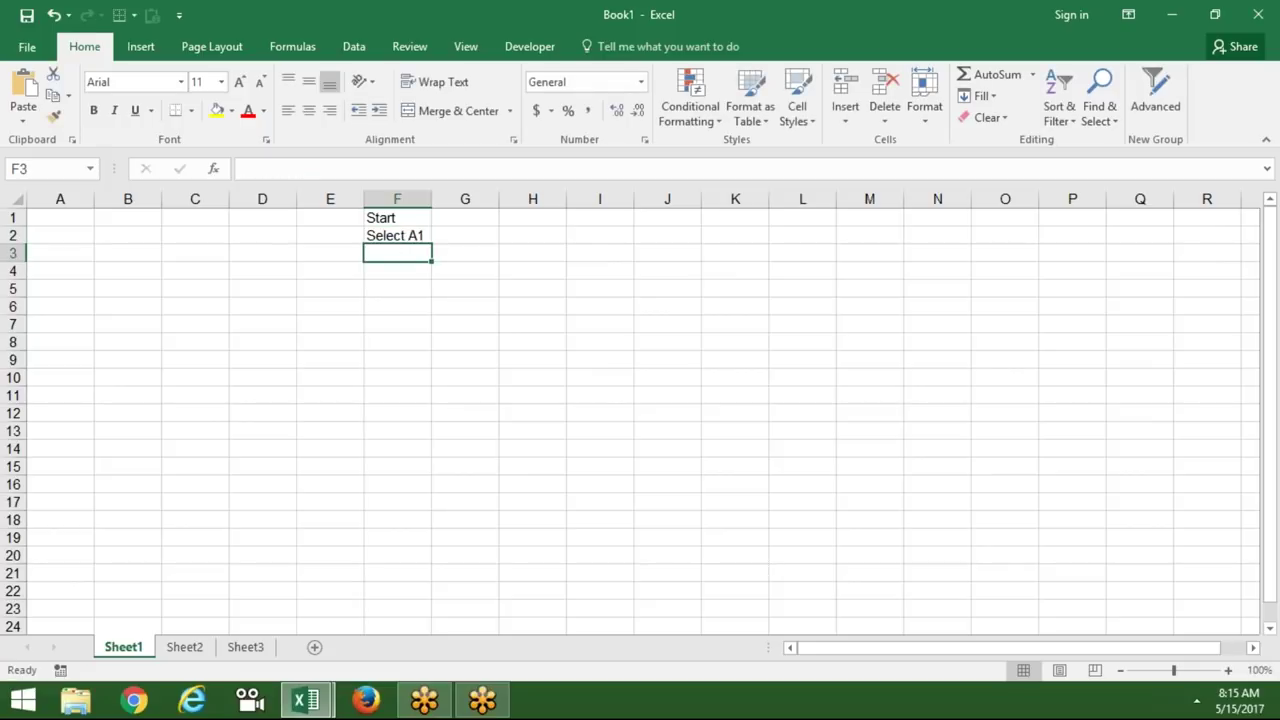
text(ente)
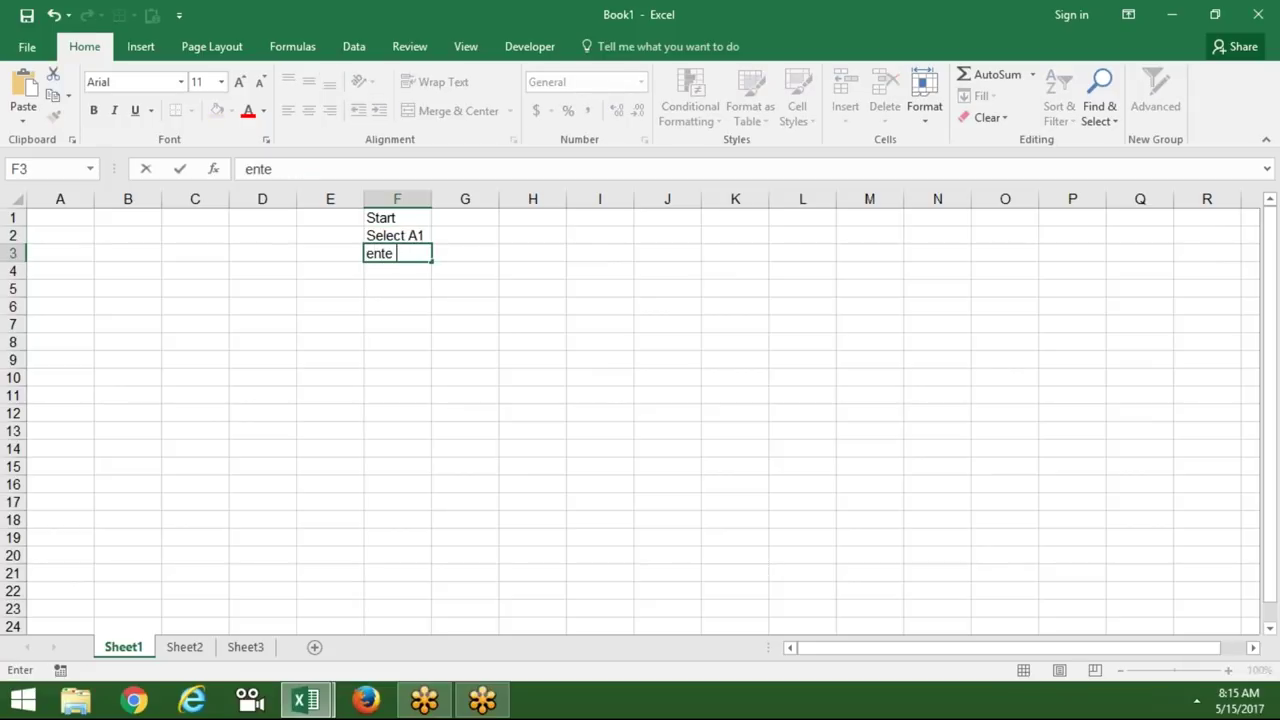
text(r name)
key(Return)
Add select b1, enter roll, select c1 and enter marks in F4:F7.
text(select b1)
key(ctrl+Return)
key(Return)
text(enter roll)
key(Return)
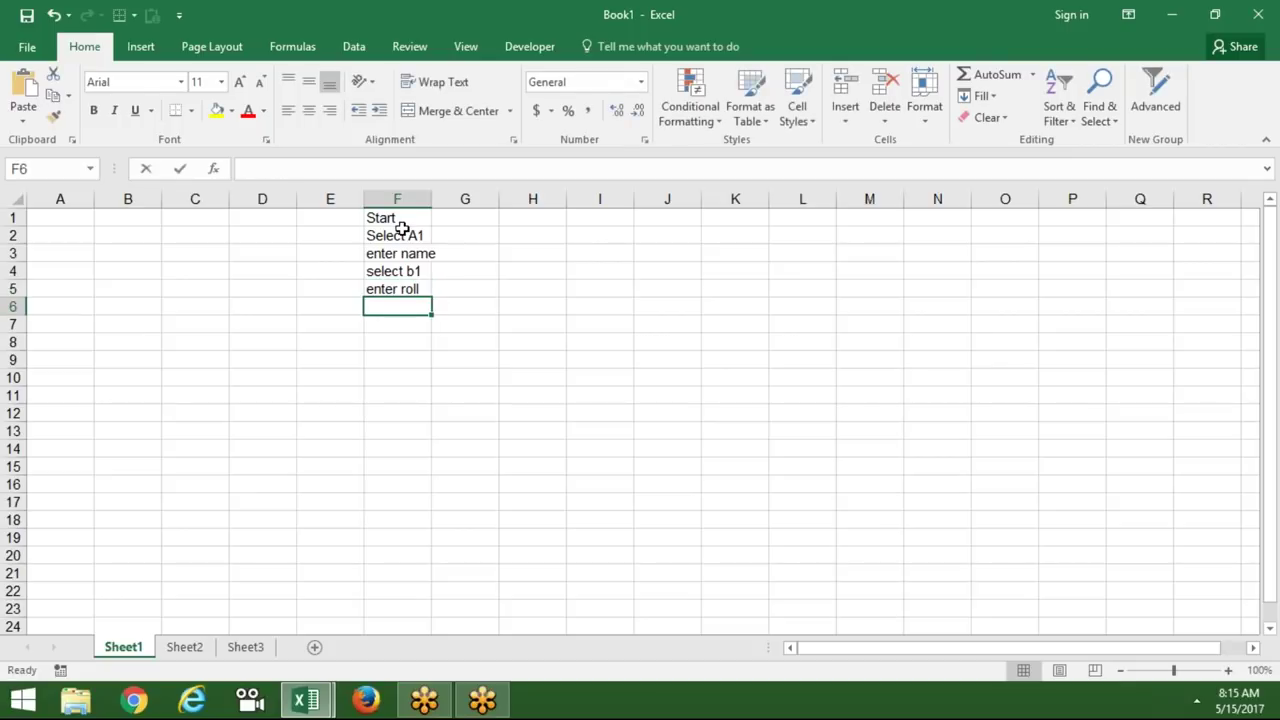
text(select c1)
key(Return)
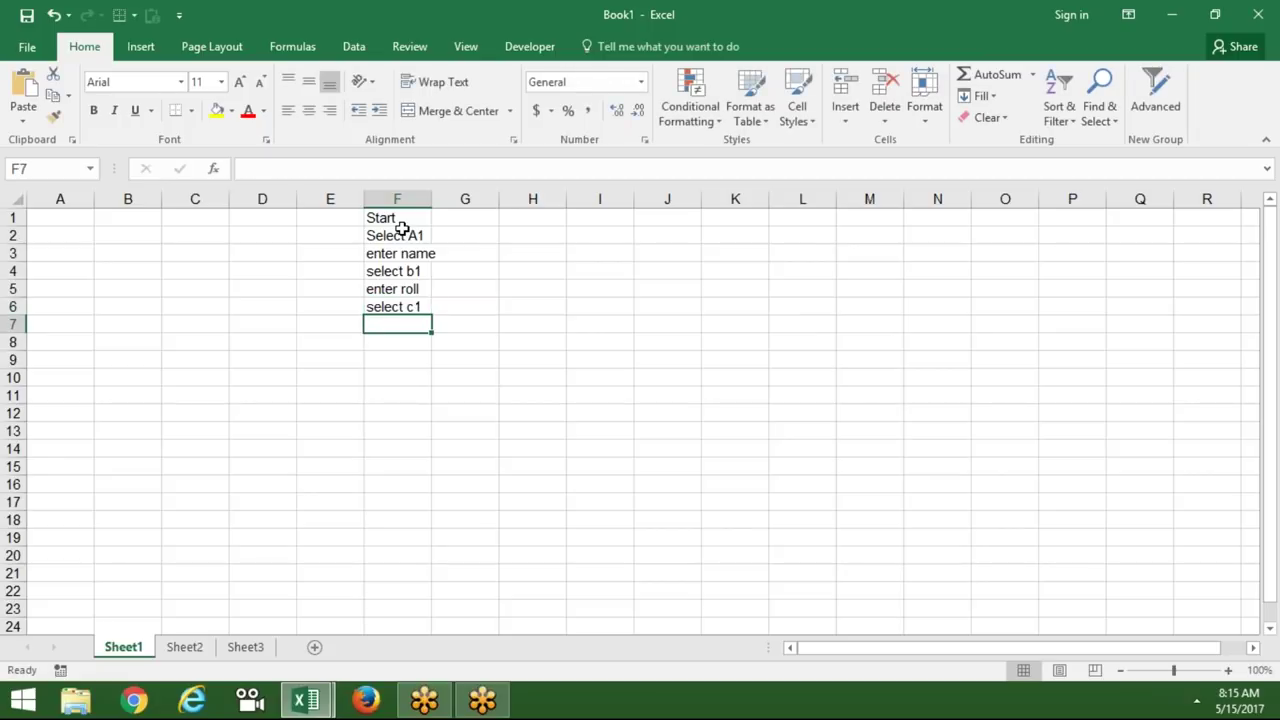
text(ent)
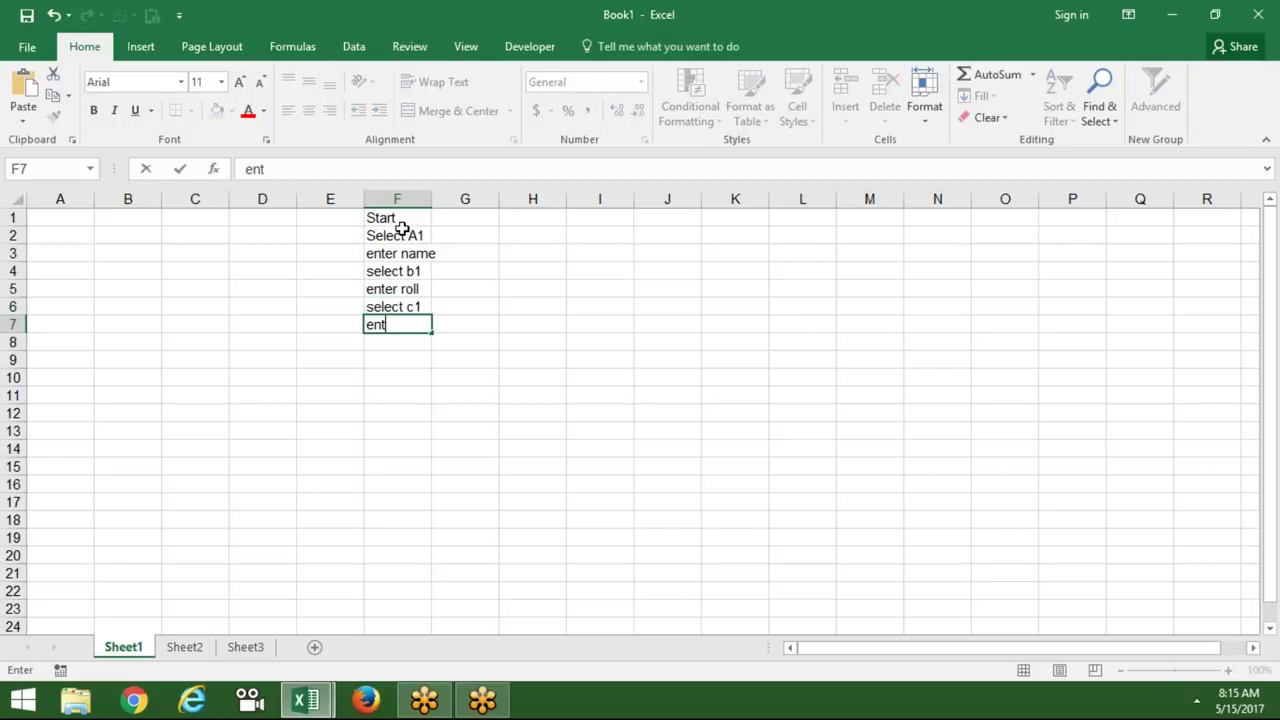
text(er marks)
key(Return)
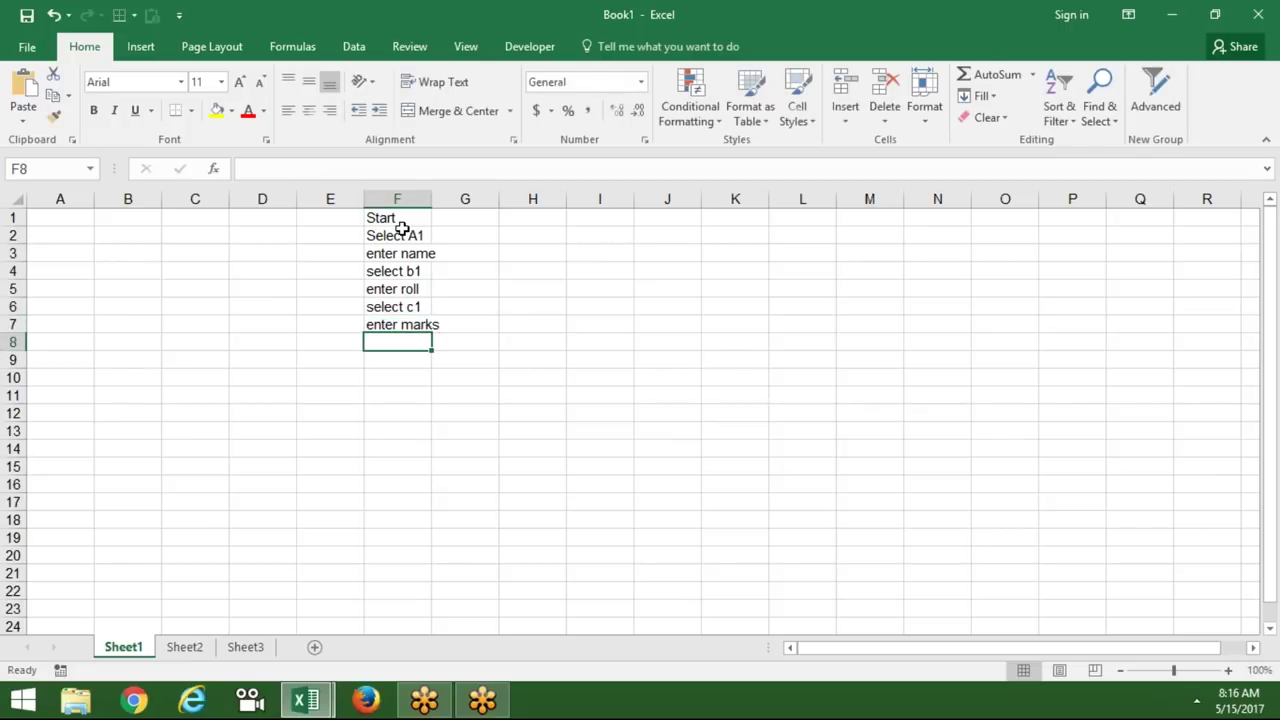
Put 'end' in F8, correcting the mistyped 'emd'.
text(emd)
key(Return)
text(1)
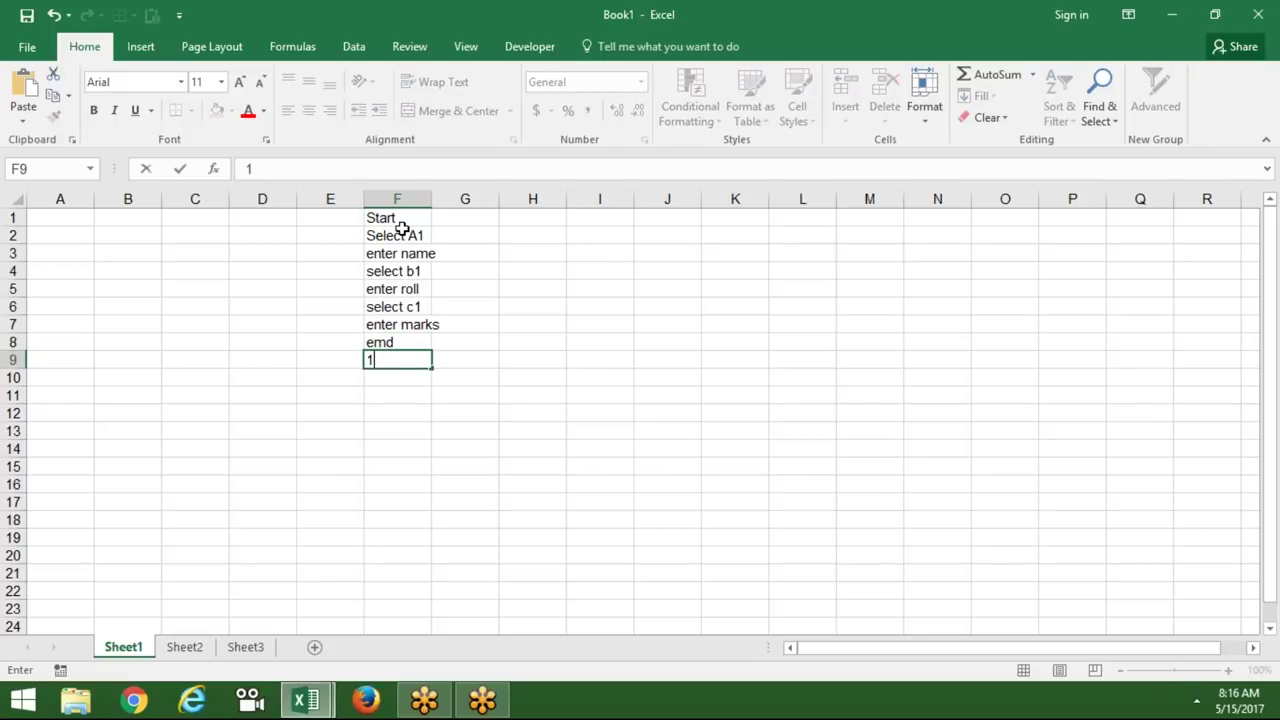
key(Escape)
key(Up)
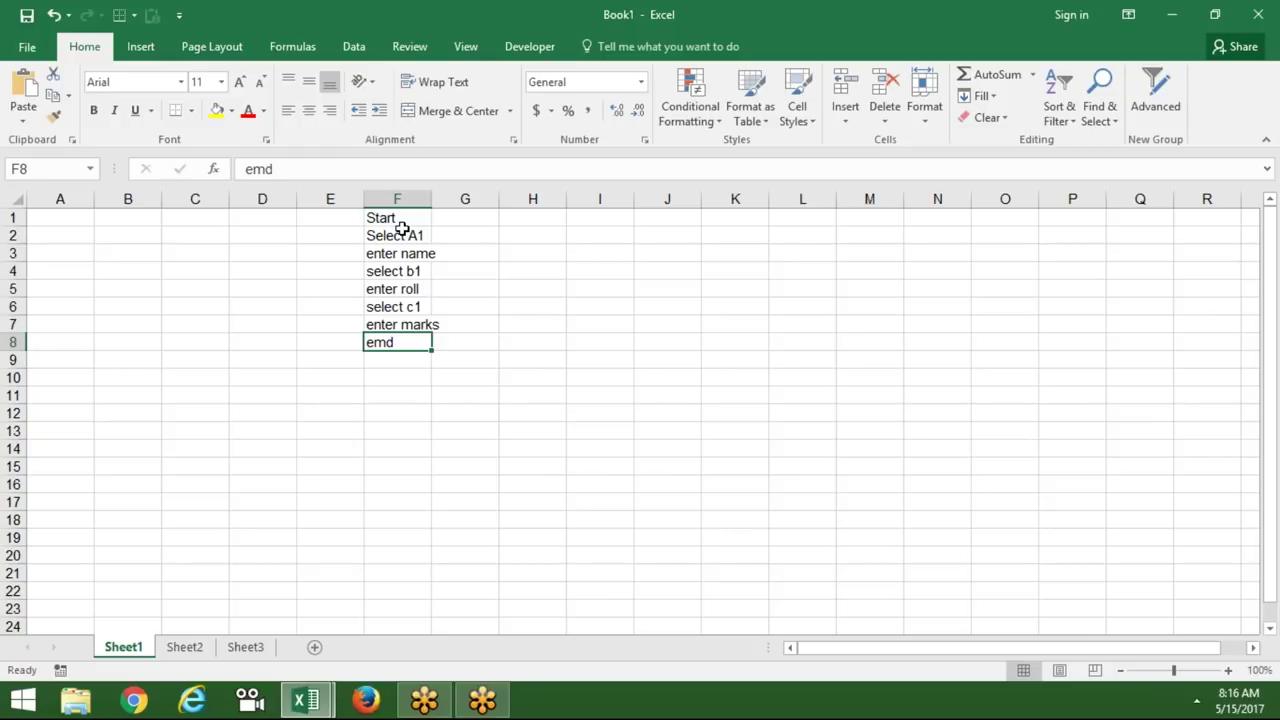
text(end)
key(Return)
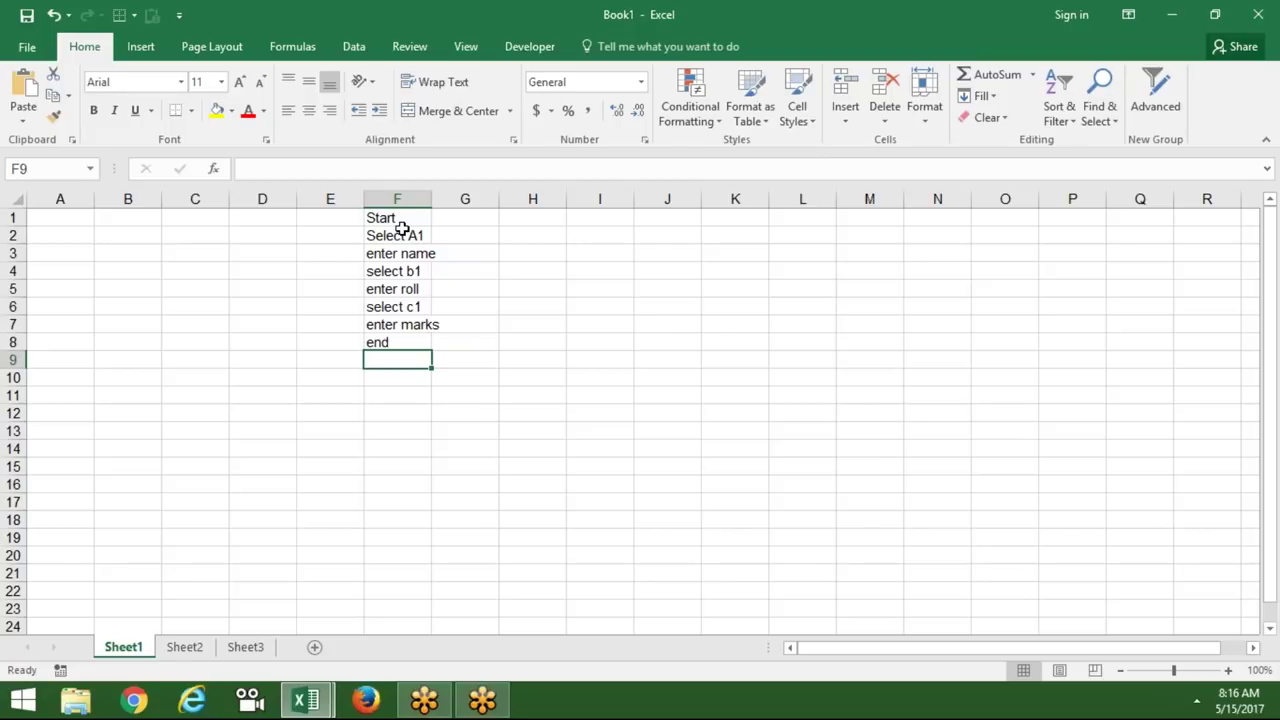
key(Up)
key(Up)
key(Up)
key(Up)
key(Up)
key(Up)
key(Up)
key(Up)
key(Right)
key(Right)
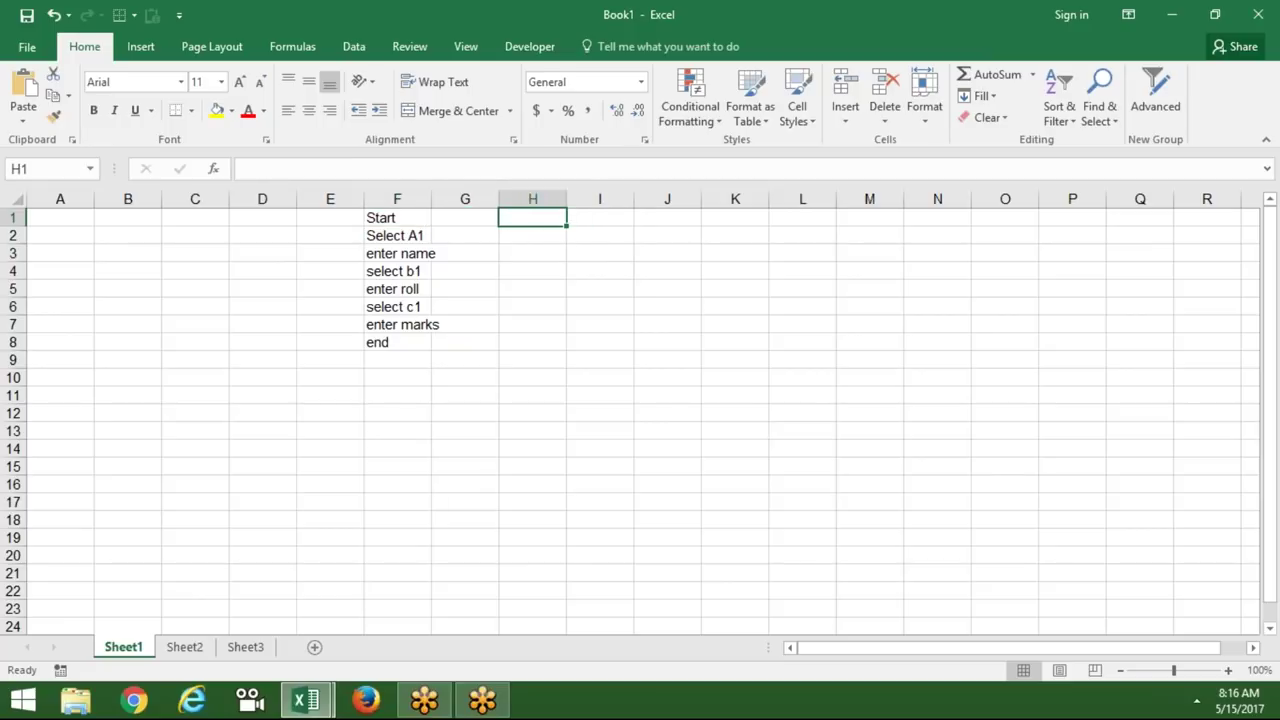
Type the heading 'Analysis' in H1 and 'Algo' below it in H2.
text(An)
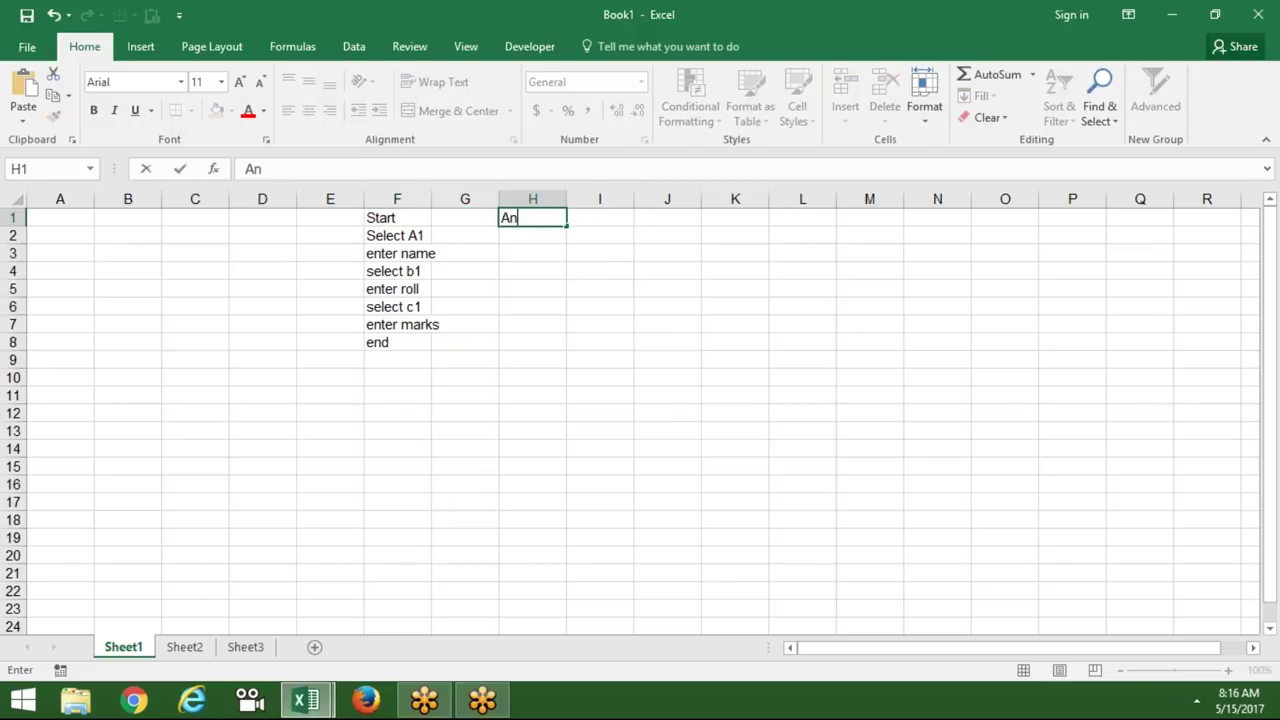
text(y)
text(th)
key(BackSpace)
key(BackSpace)
key(BackSpace)
text(alysis)
key(Return)
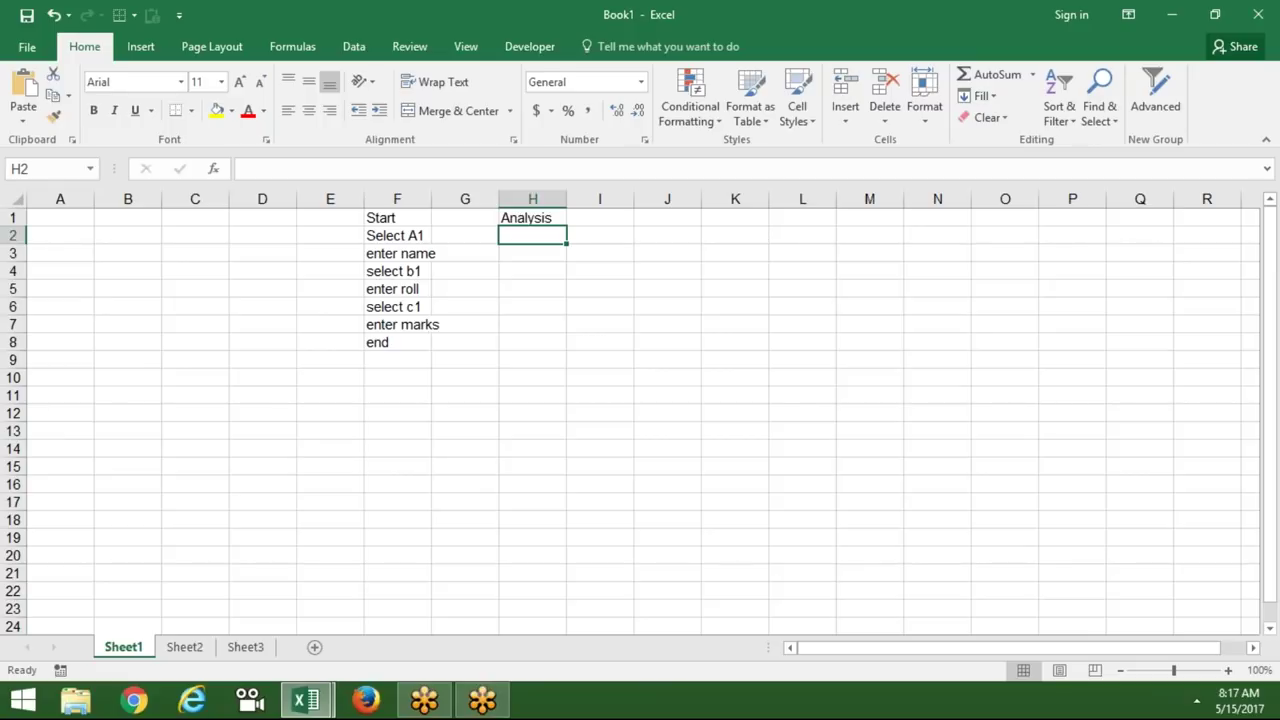
text(Algo)
key(Return)
drag(389, 218, 387, 342)
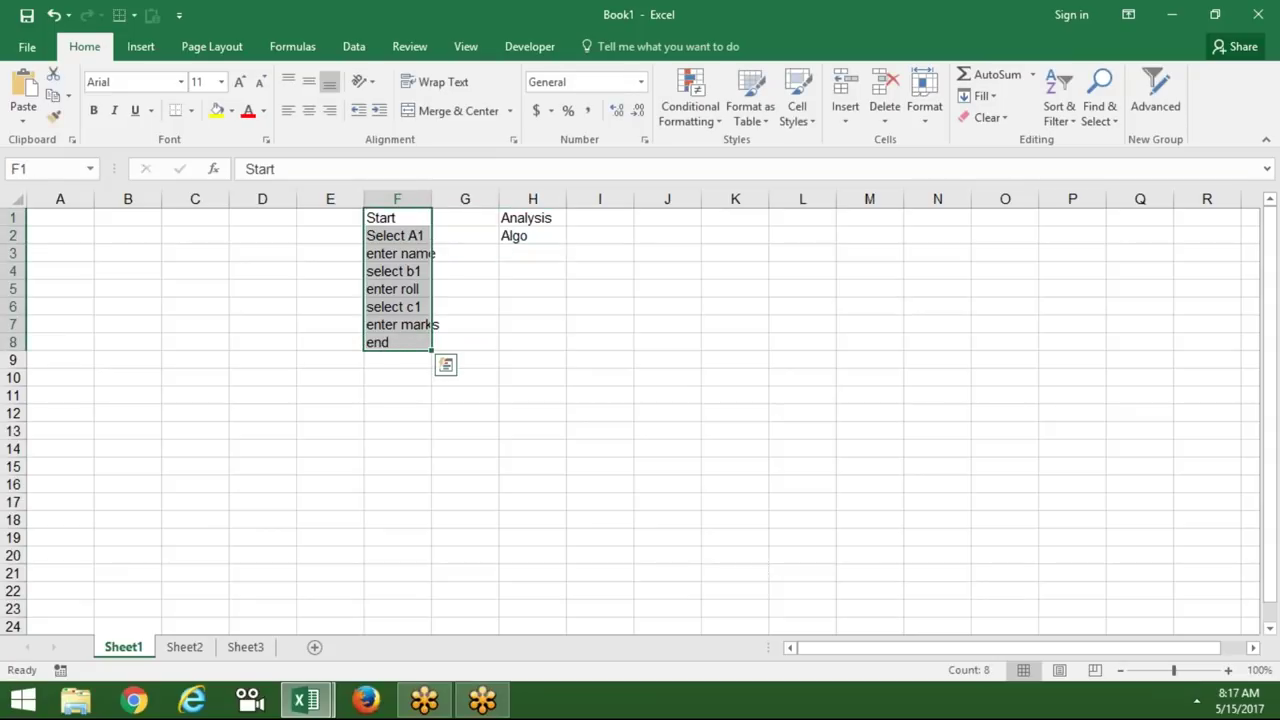
click(418, 254)
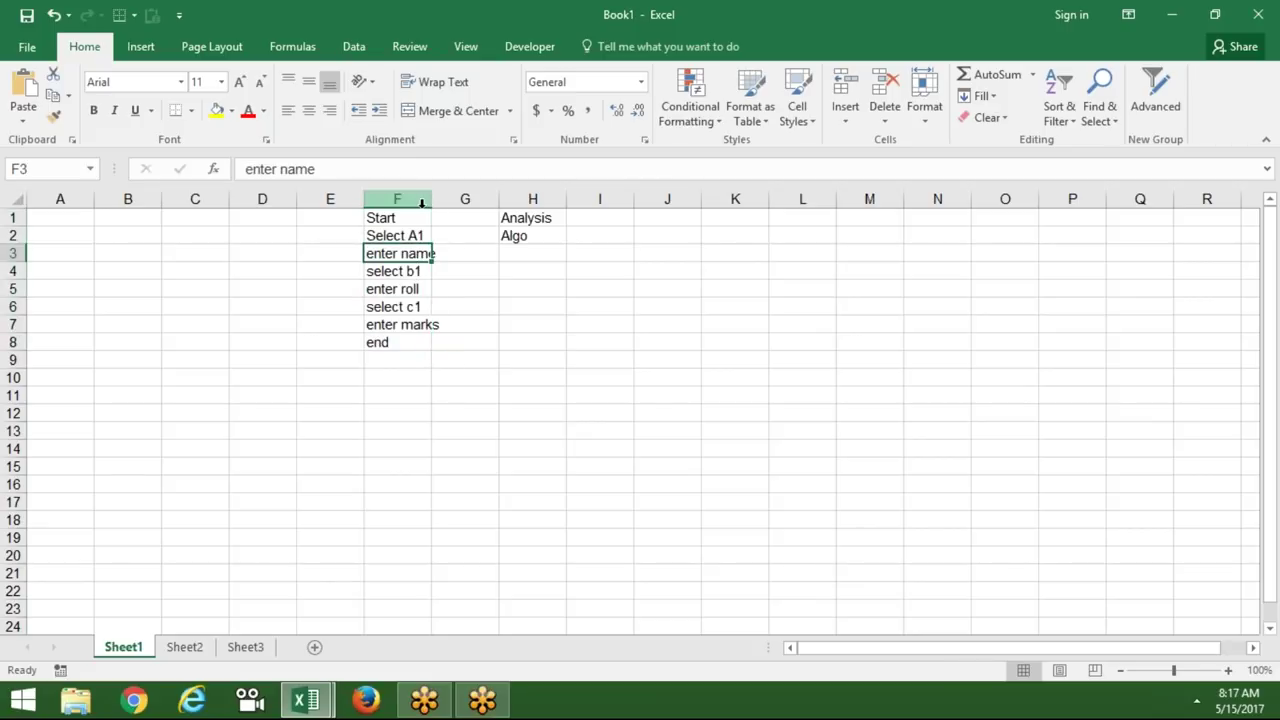
click(581, 354)
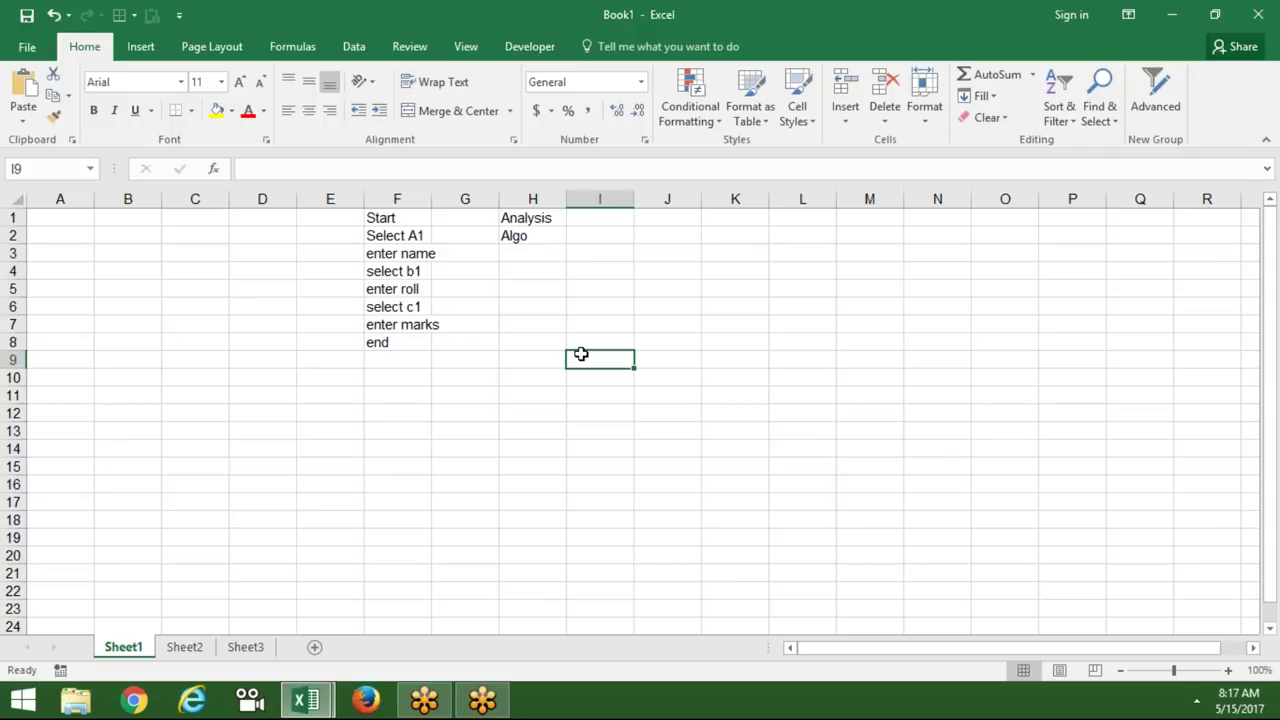
click(531, 252)
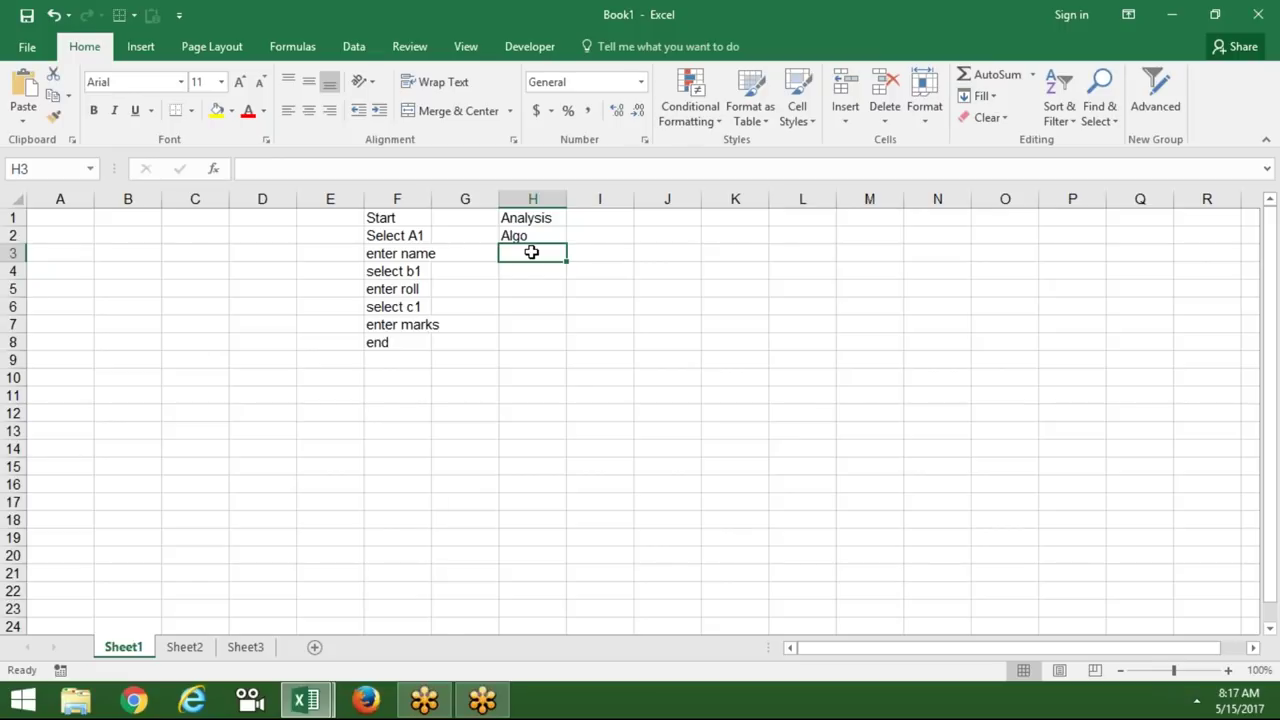
List Code, Testing and Apply down cells H3:H5.
text(Code)
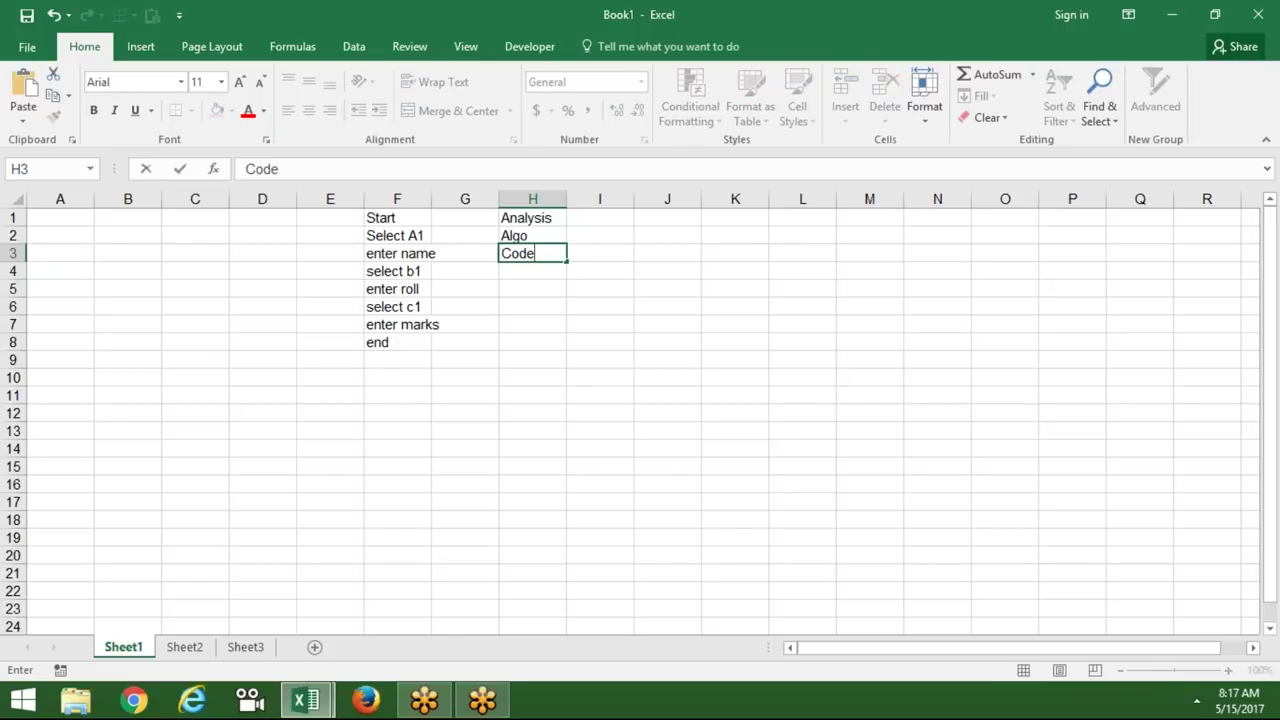
key(Return)
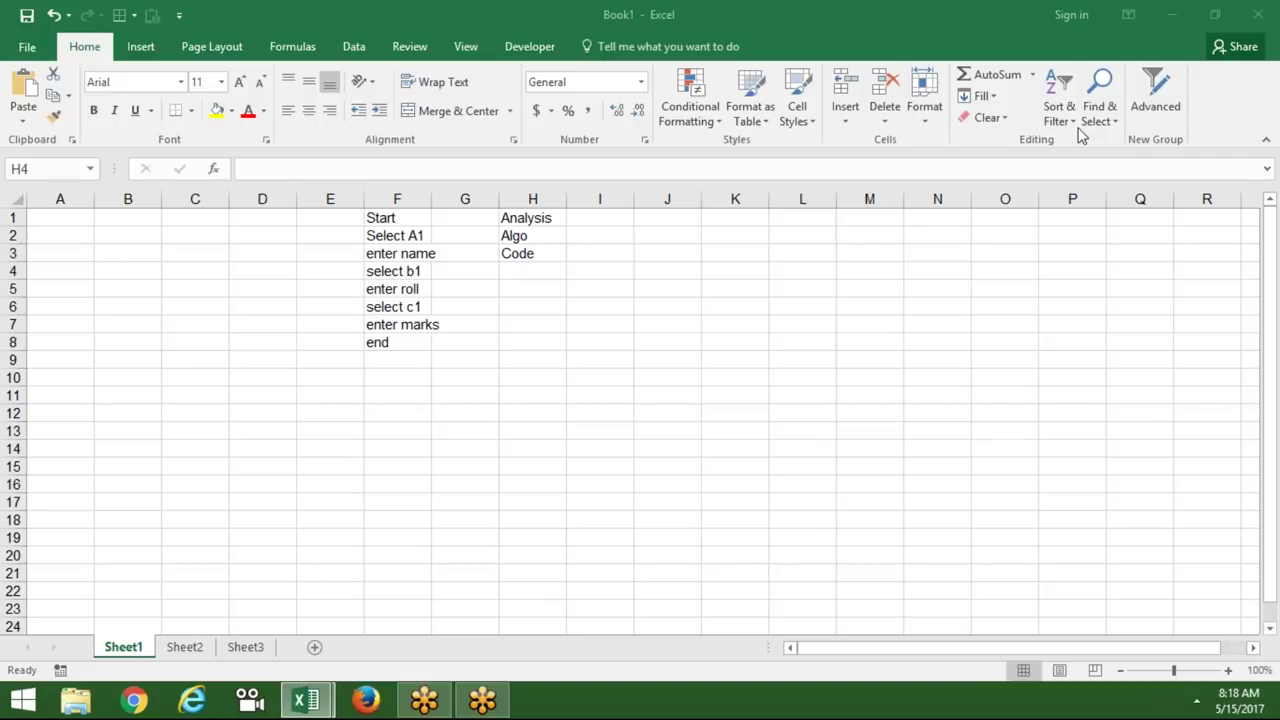
double_click(540, 271)
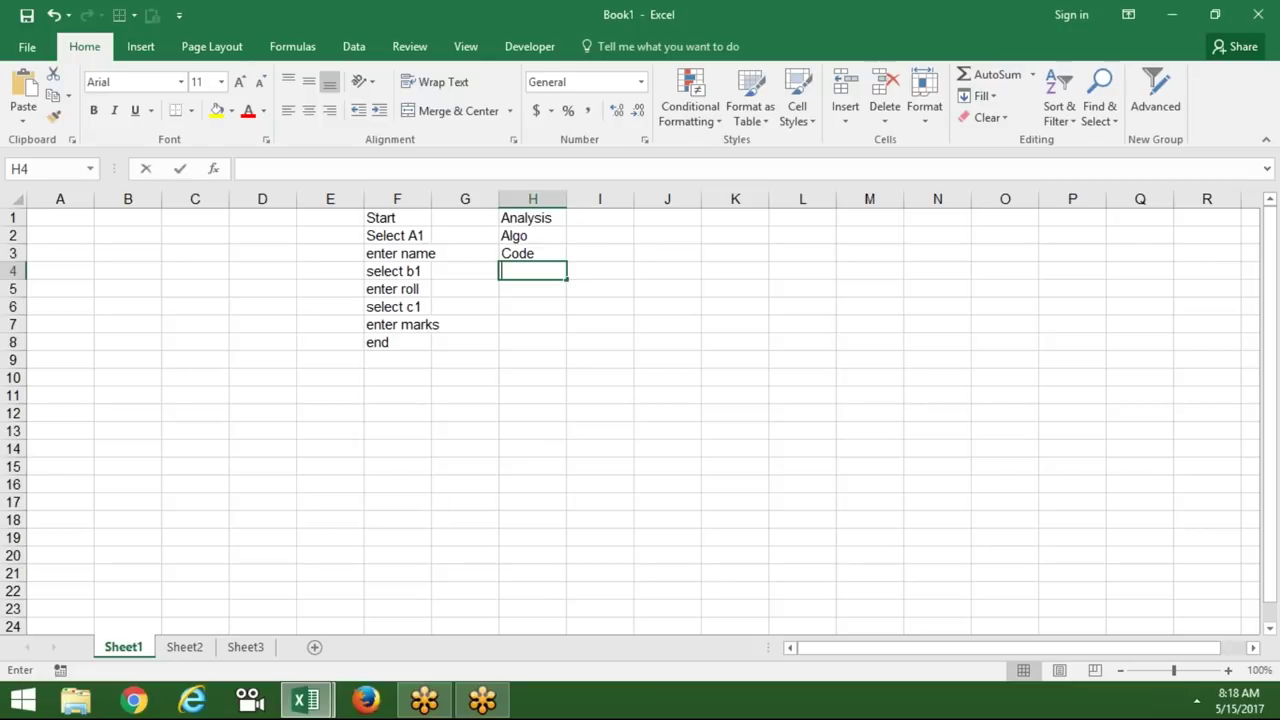
key(Escape)
text(T)
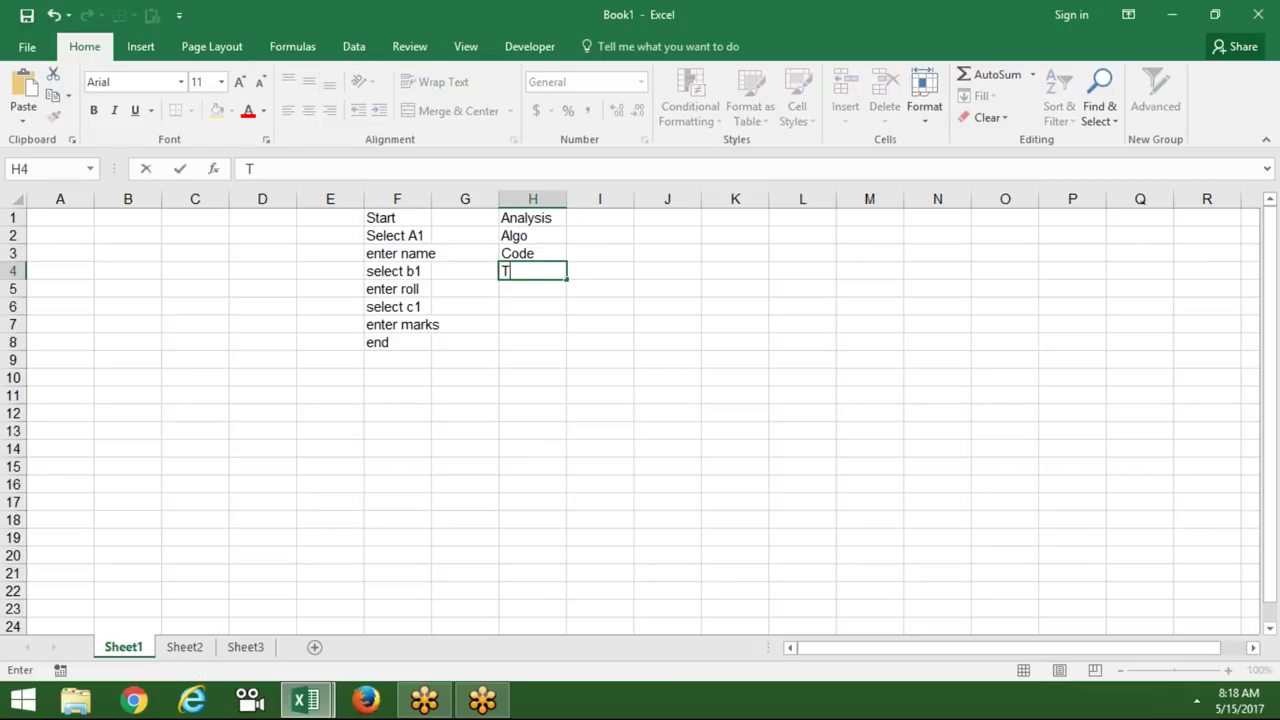
text(ext)
key(BackSpace)
key(BackSpace)
key(BackSpace)
text(esting)
key(Return)
text(Appl)
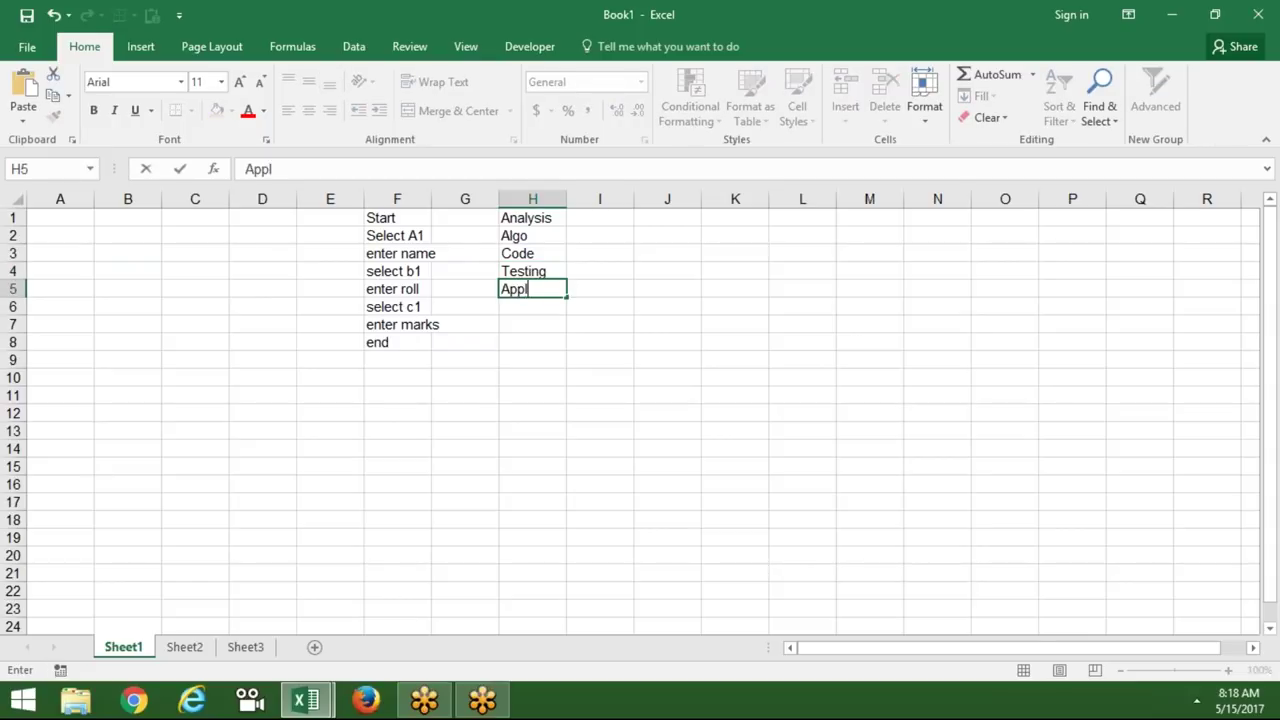
text(y)
key(Return)
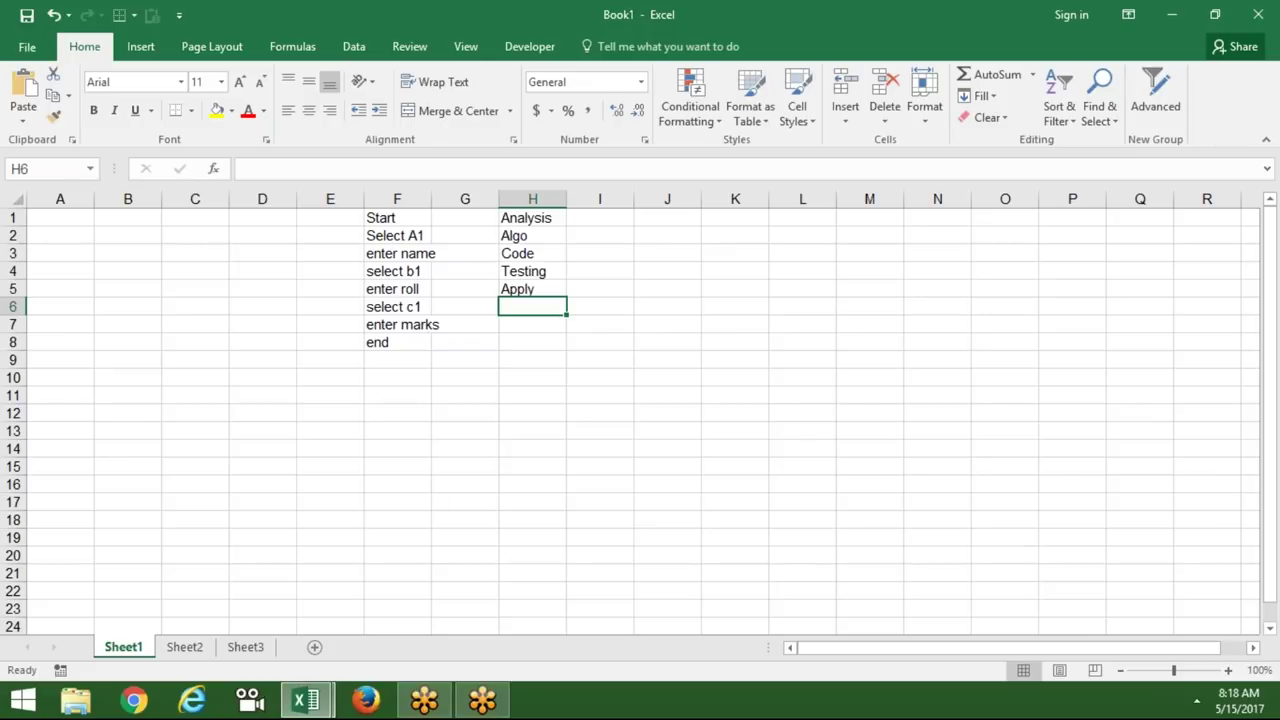
Enter Re-Coding in I4 beside the Testing entry.
key(Up)
key(Up)
key(Up)
key(Up)
key(Up)
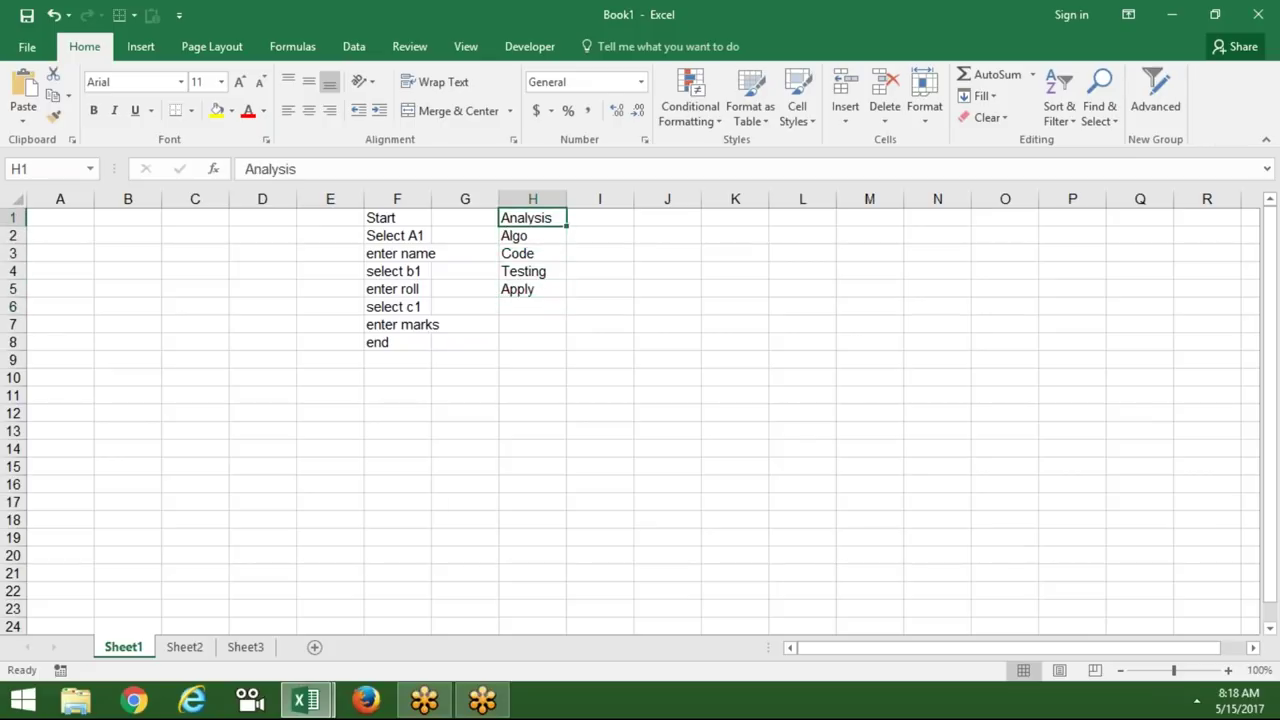
key(Down)
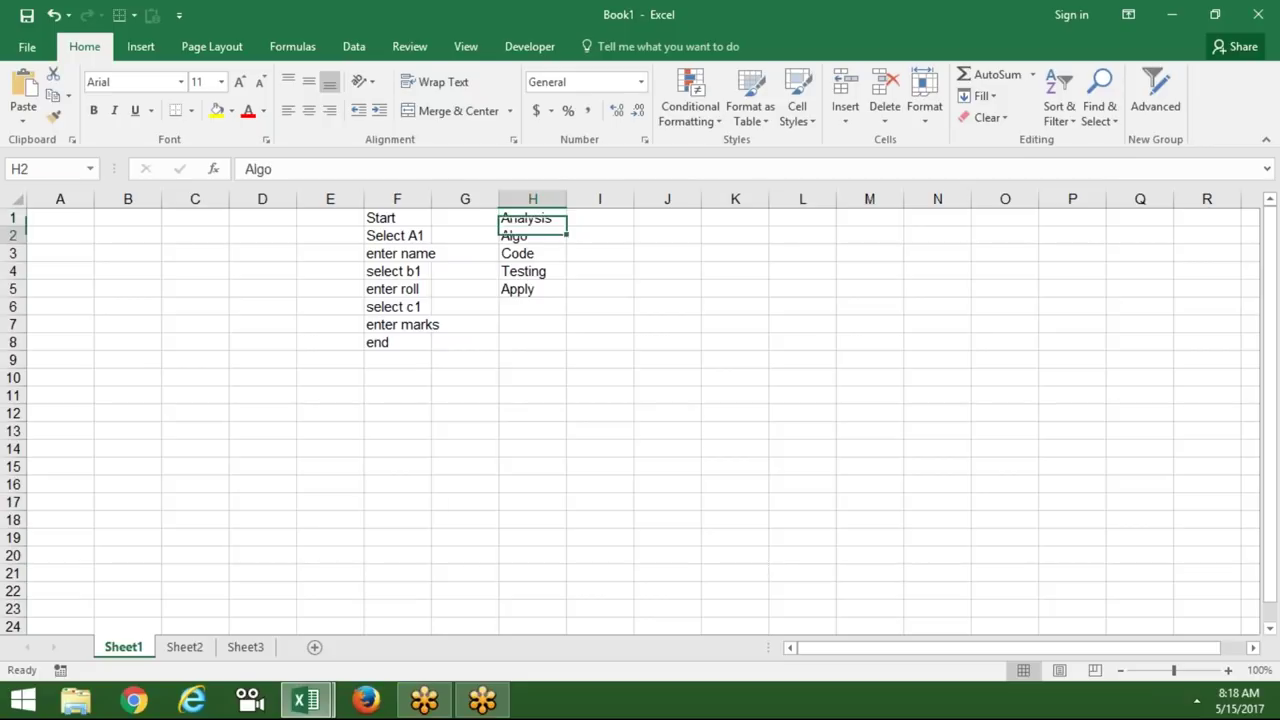
key(Down)
key(Down)
key(Down)
key(Up)
key(Right)
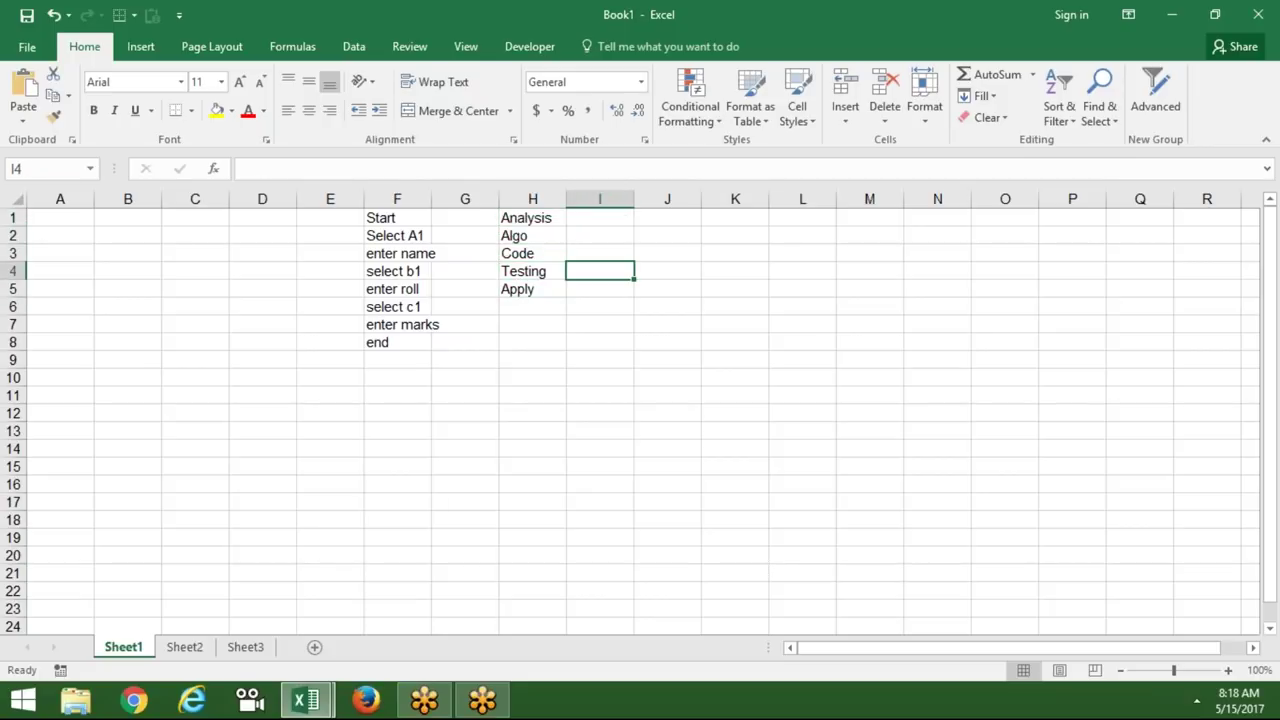
text(Rog)
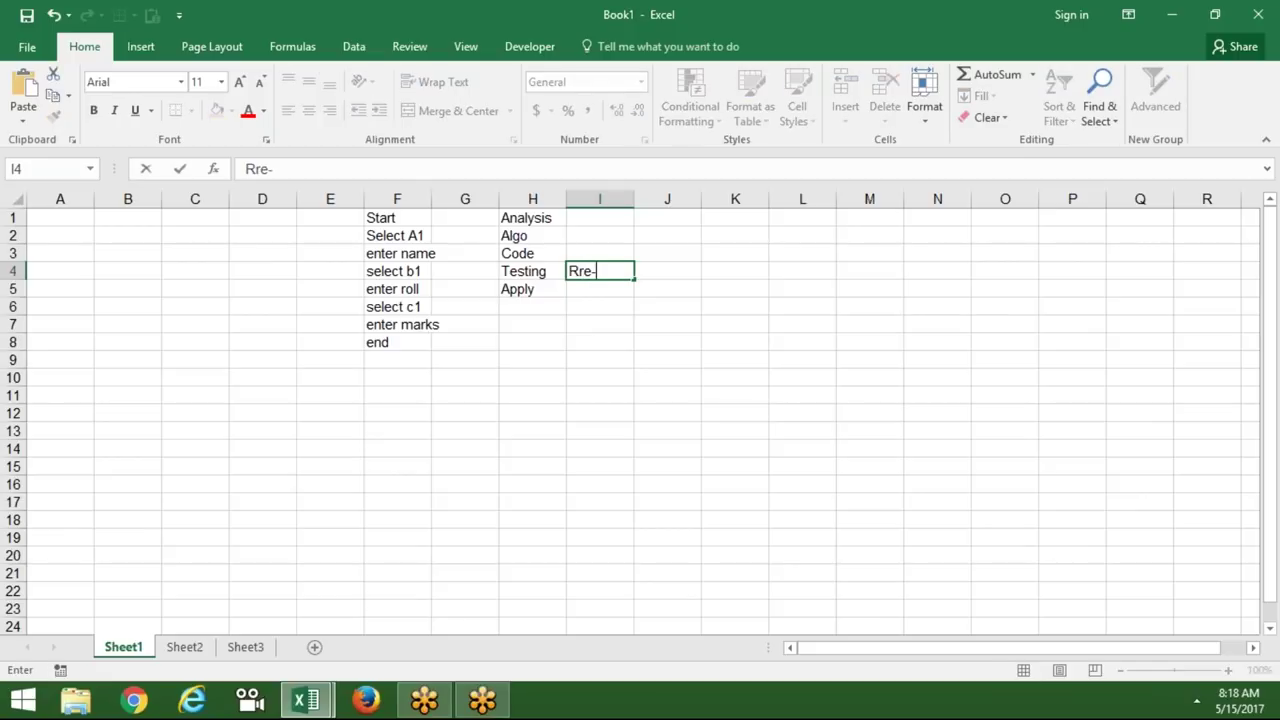
key(BackSpace)
key(BackSpace)
text(e-Coding)
key(Return)
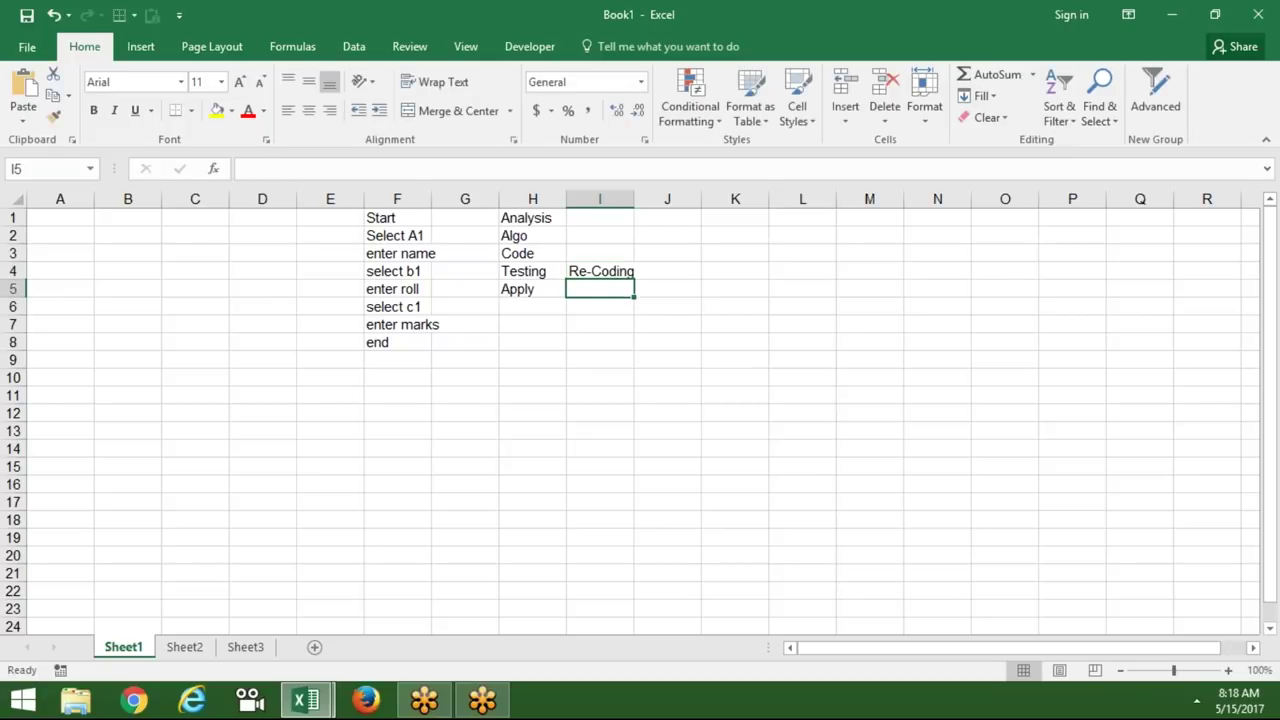
Enter Test in cell J4.
click(600, 271)
click(667, 271)
text(Test)
key(Return)
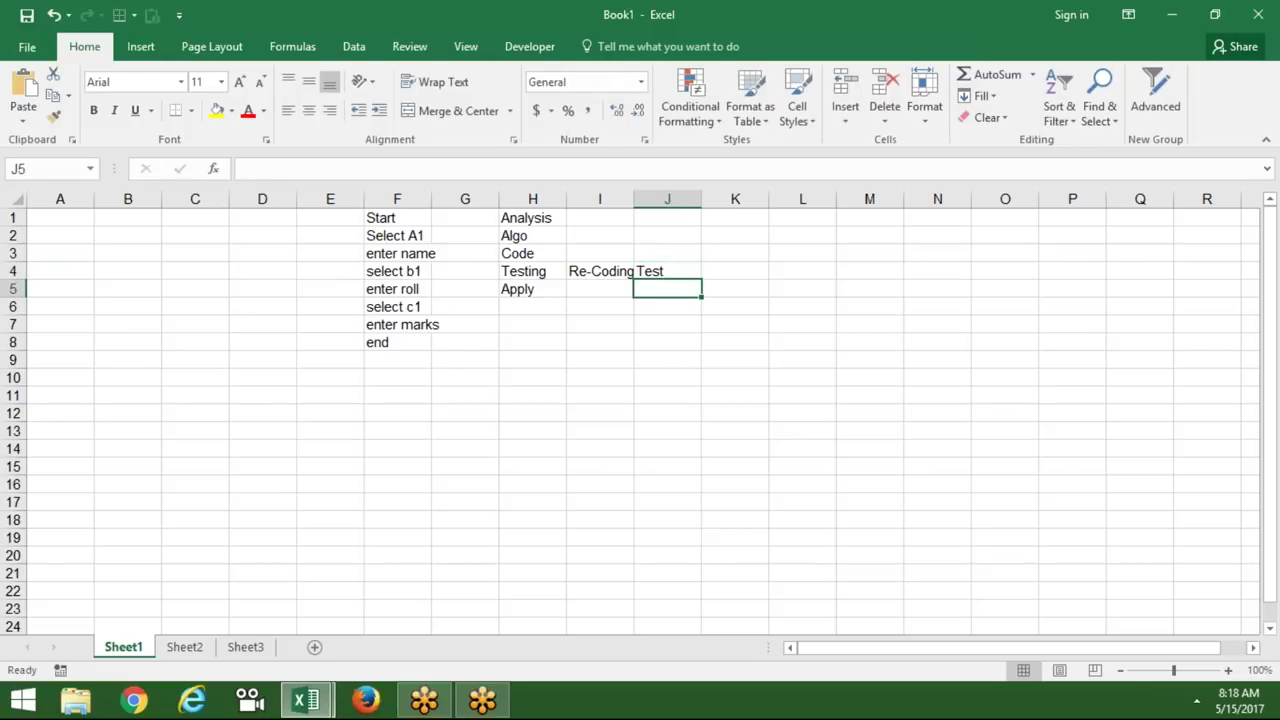
Select the H1:J5 block, then deselect it by clicking D16.
key(Up)
key(Up)
key(Left)
key(Left)
key(Up)
key(Up)
key(shift+Down)
key(shift+Down)
key(shift+Down)
key(shift+Right)
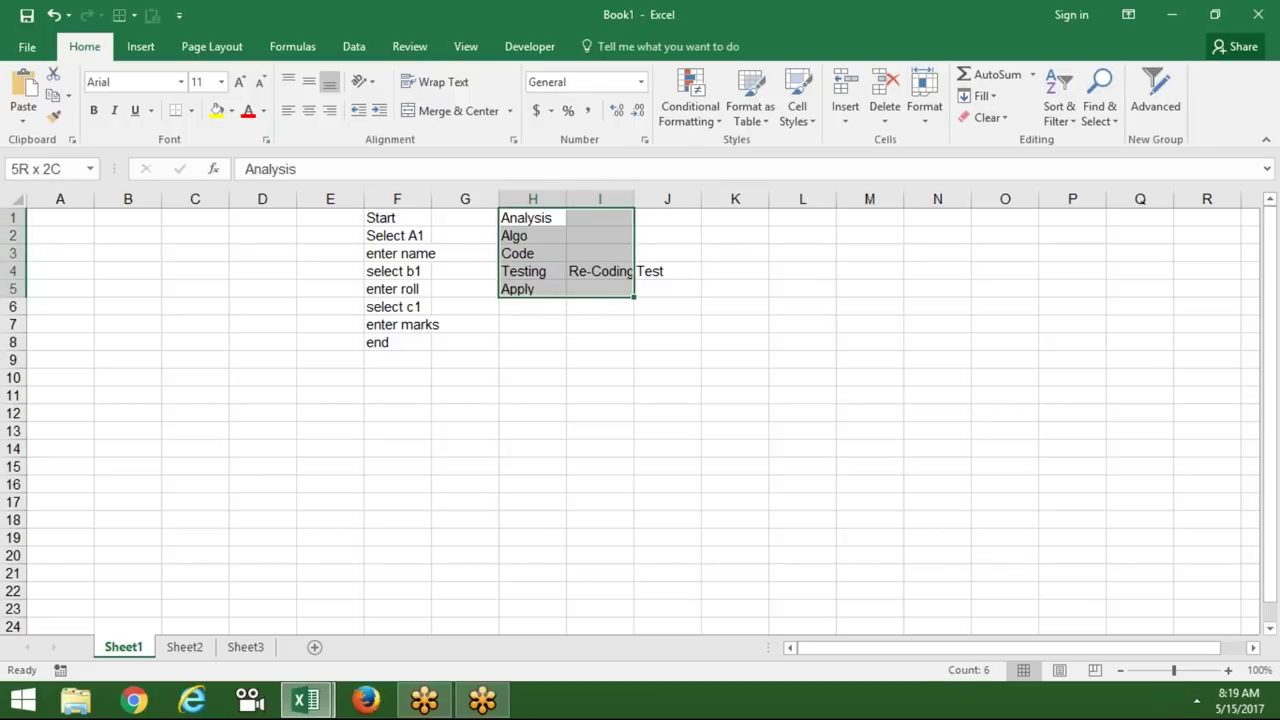
key(shift+Right)
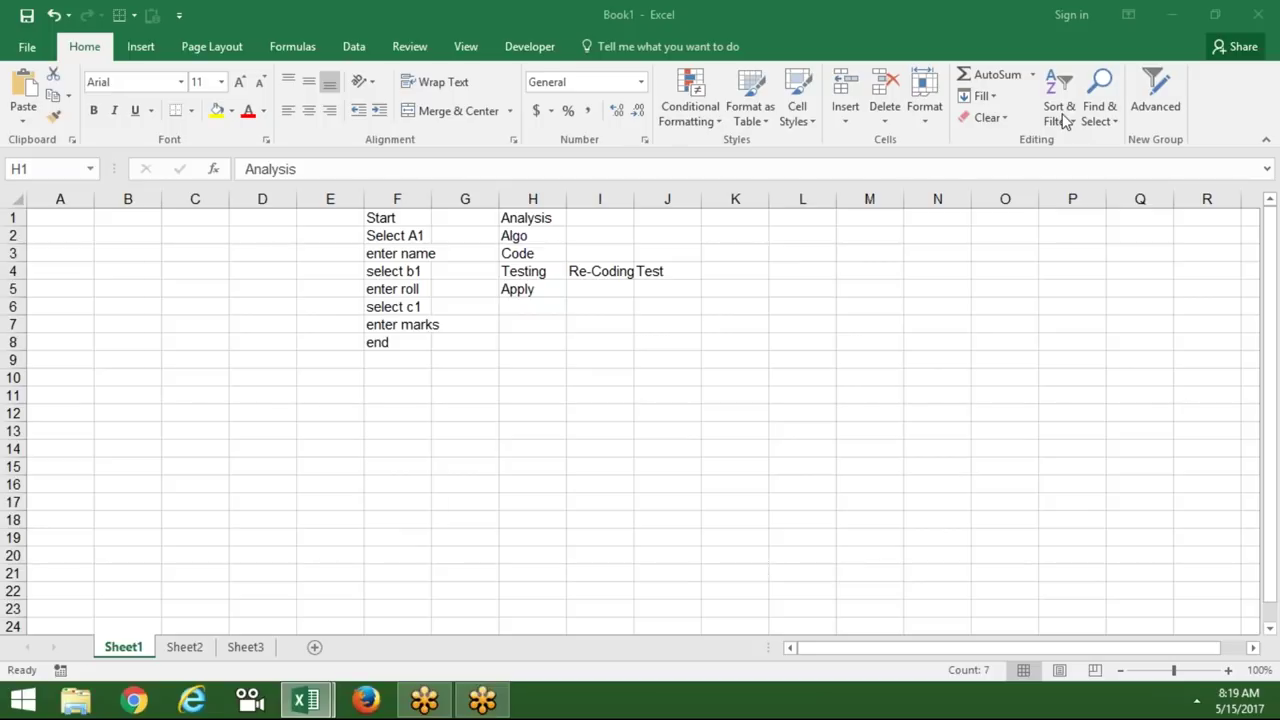
key(ctrl+a)
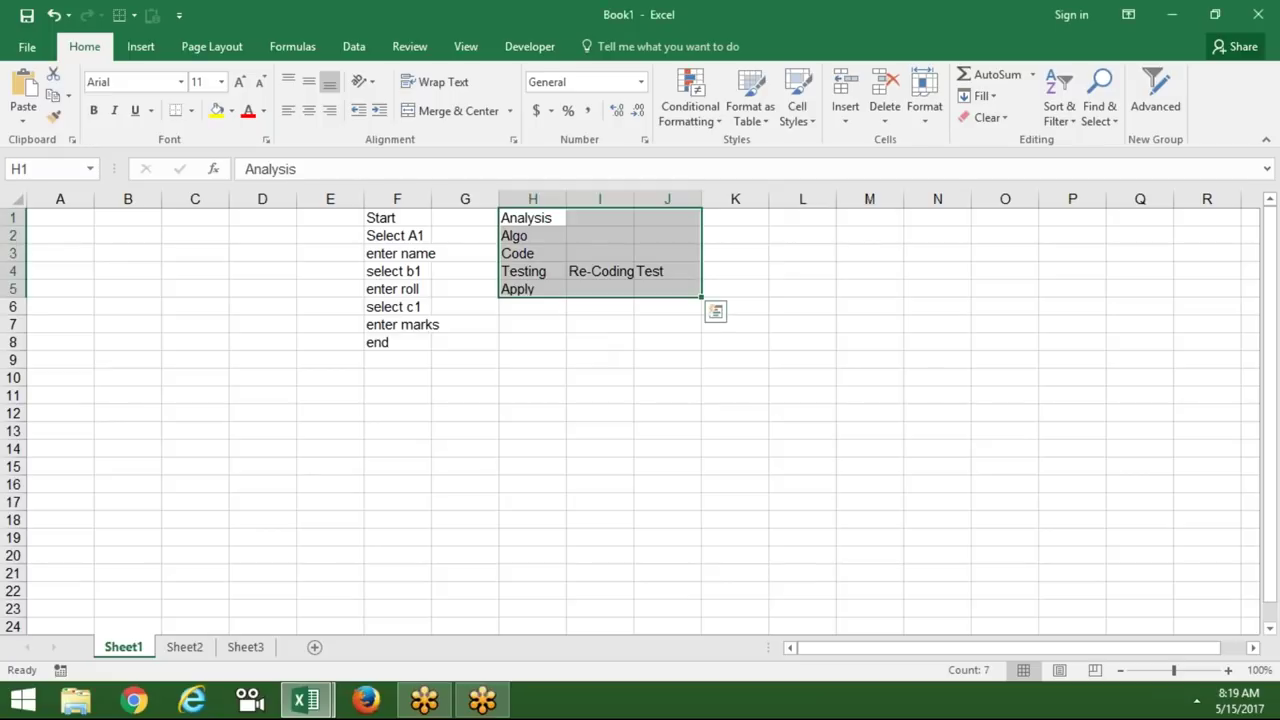
click(238, 478)
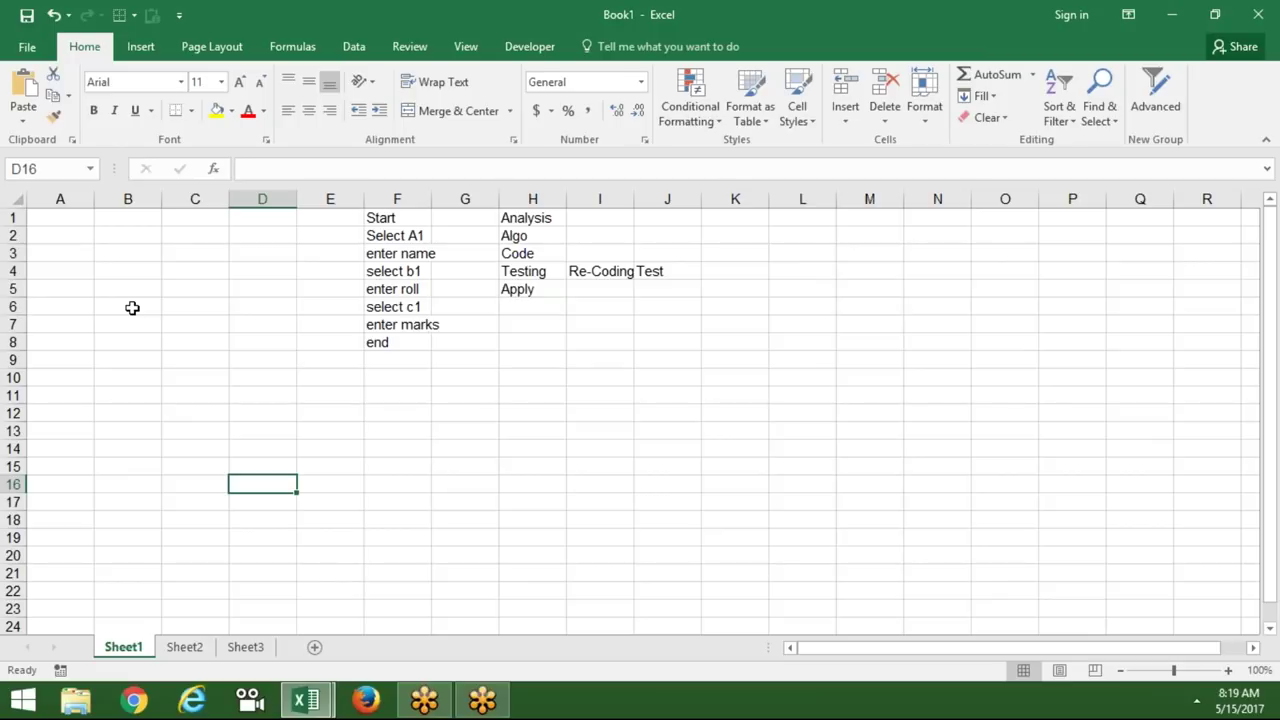
Show the Developer tab on the ribbon.
click(41, 58)
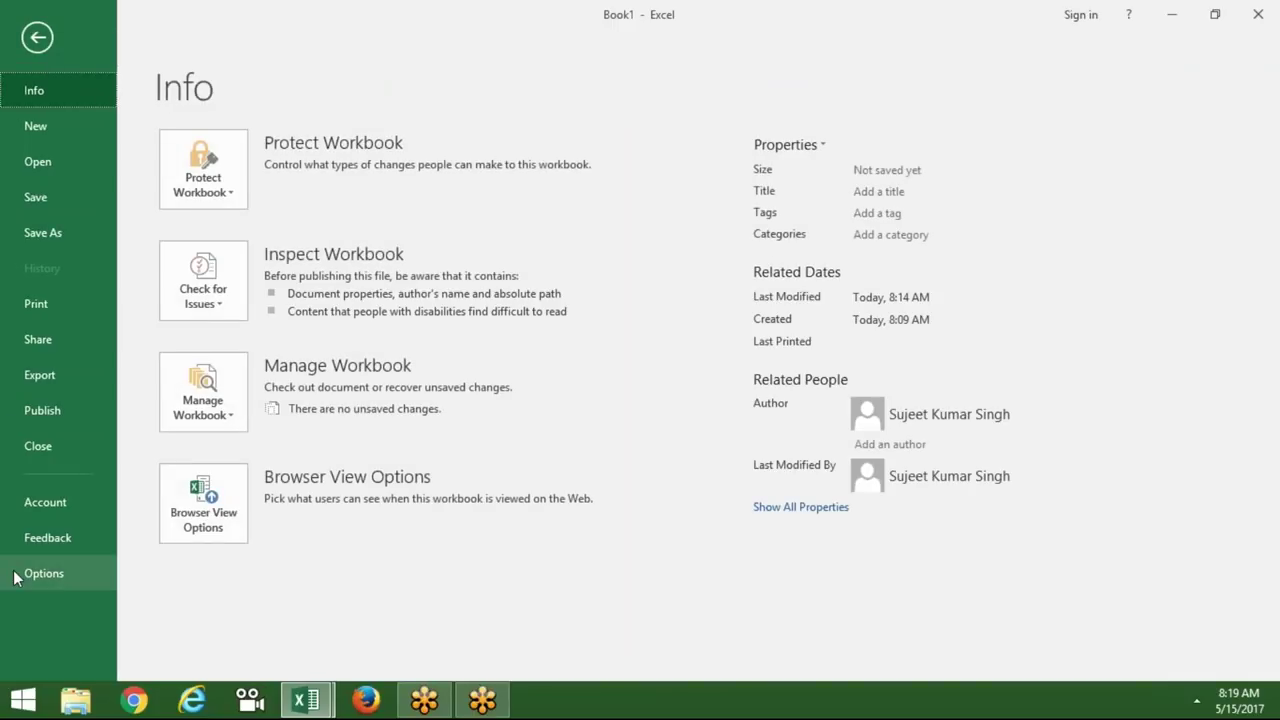
key(Escape)
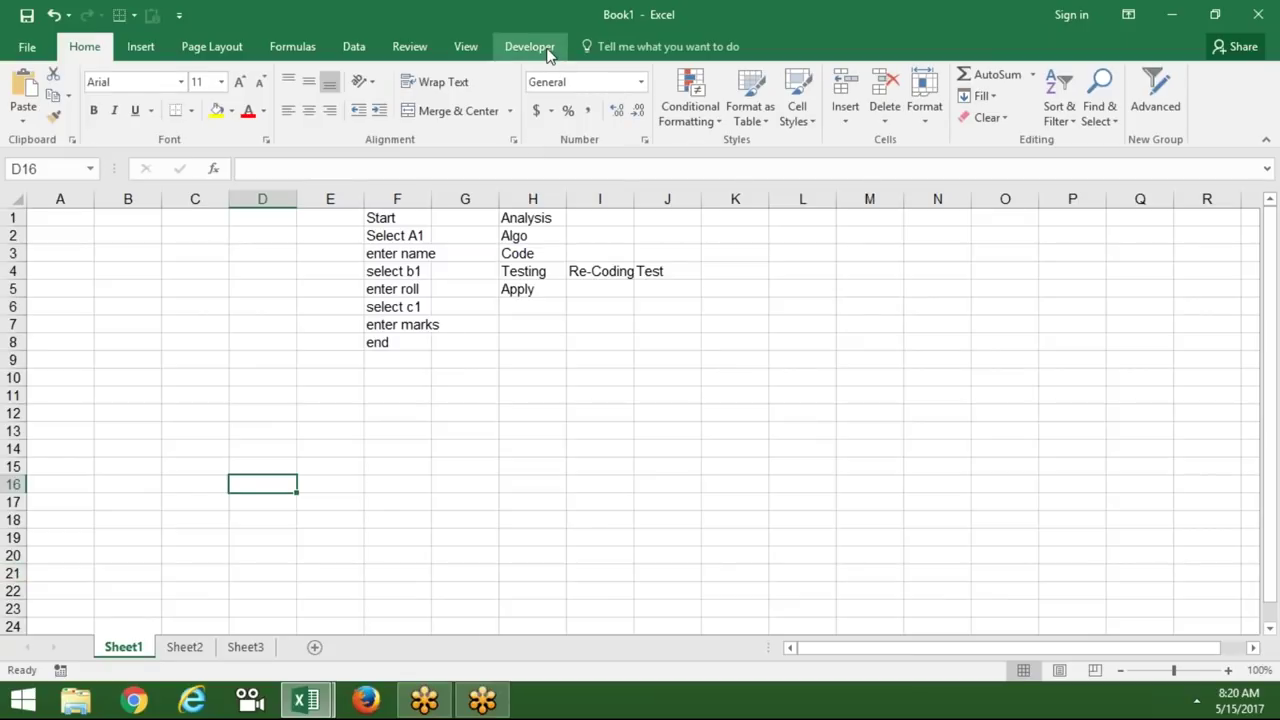
click(547, 54)
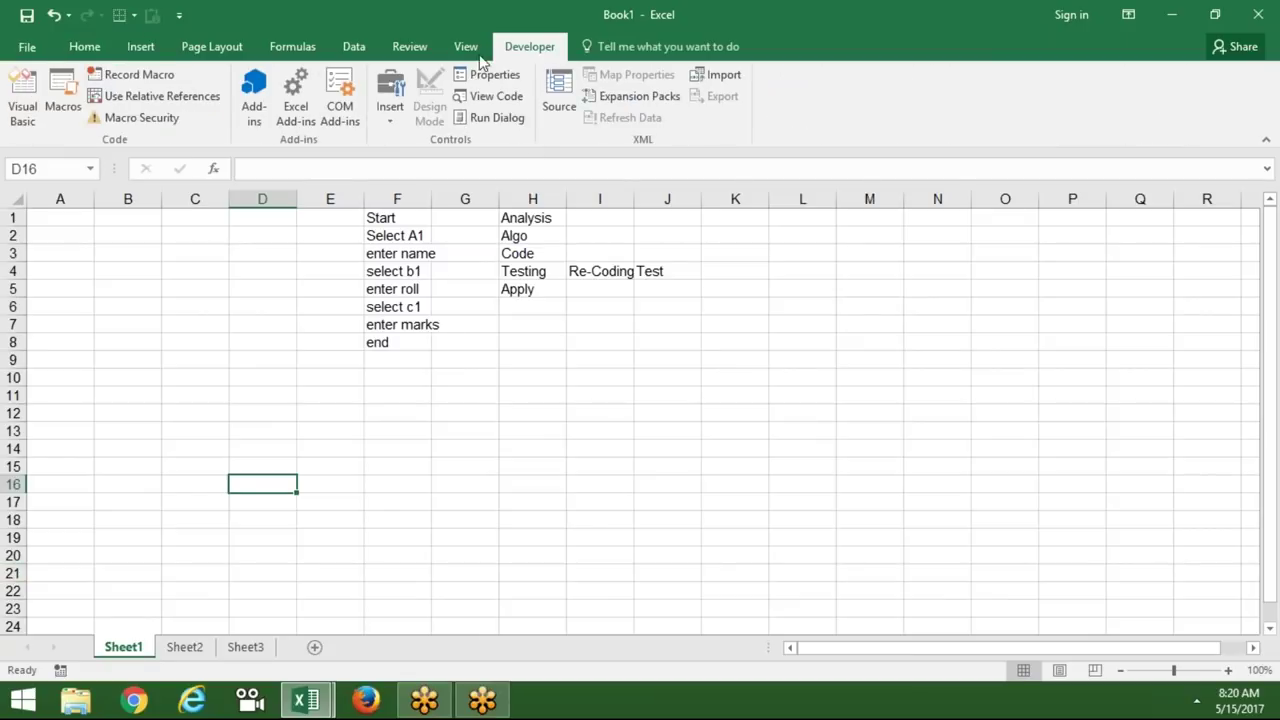
click(35, 52)
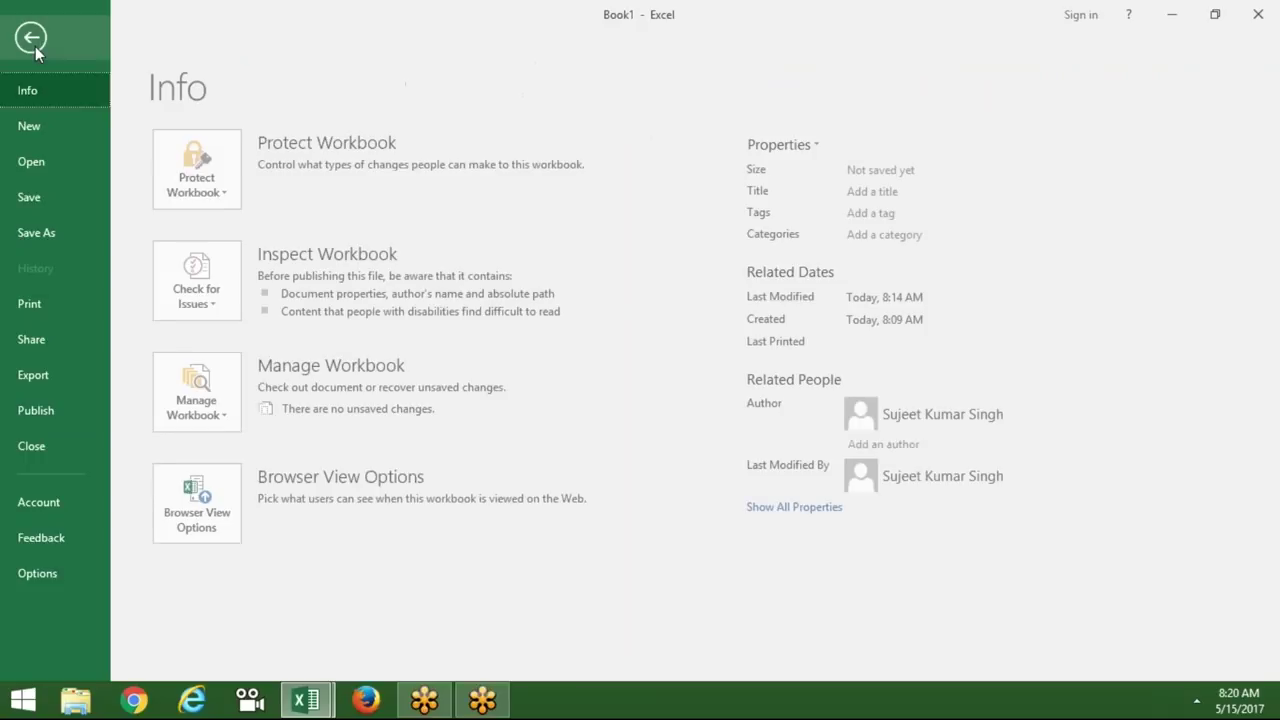
key(Escape)
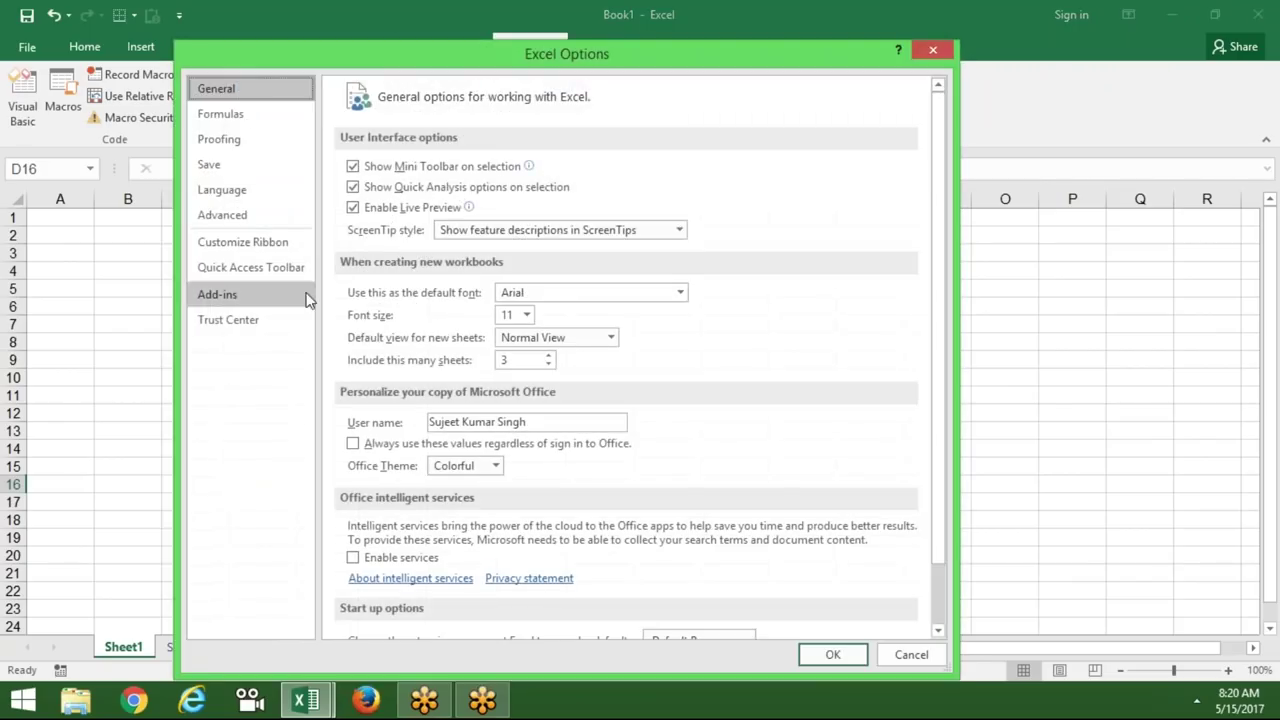
Check the Developer group under Customize Ribbon and close Excel Options.
click(290, 255)
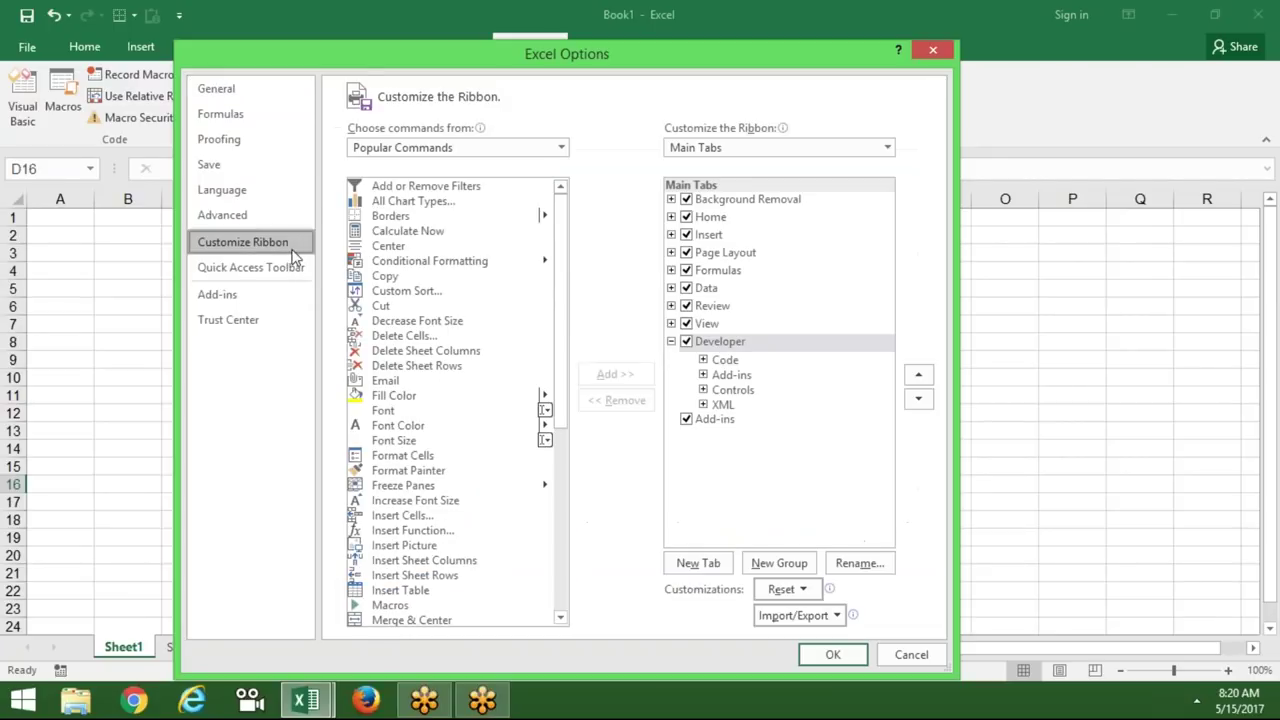
click(675, 343)
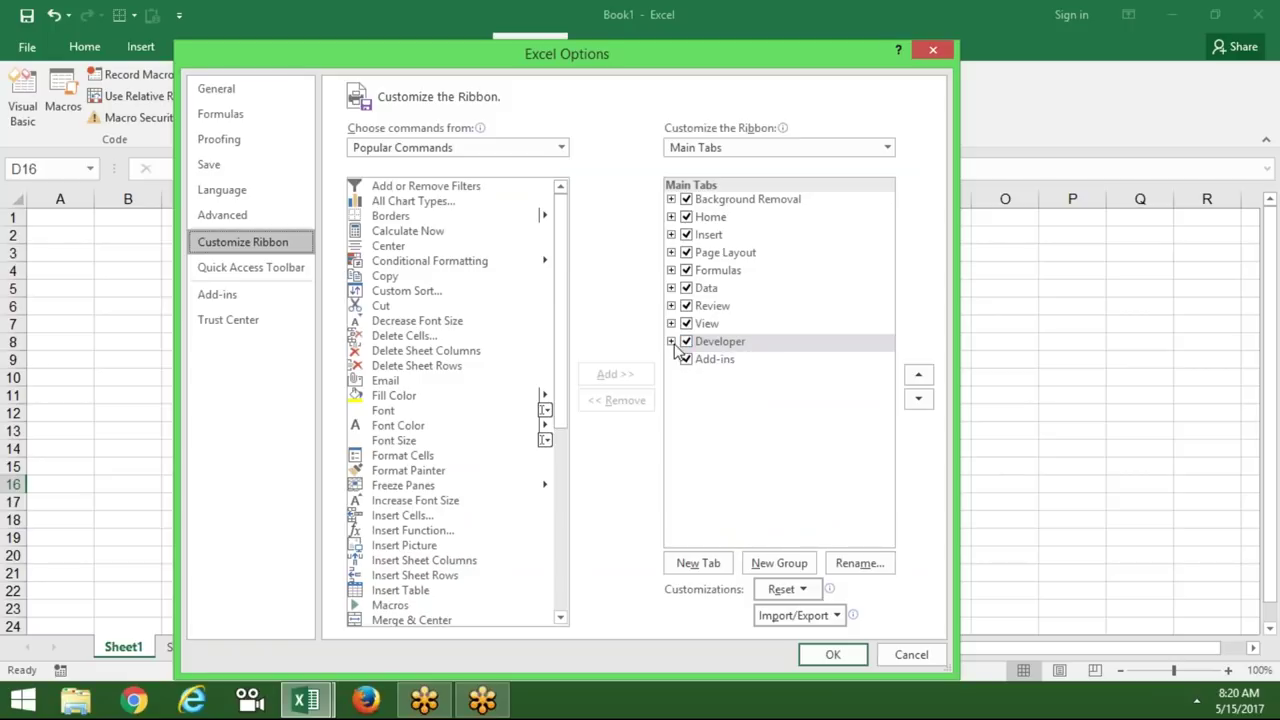
click(675, 343)
click(671, 342)
key(Return)
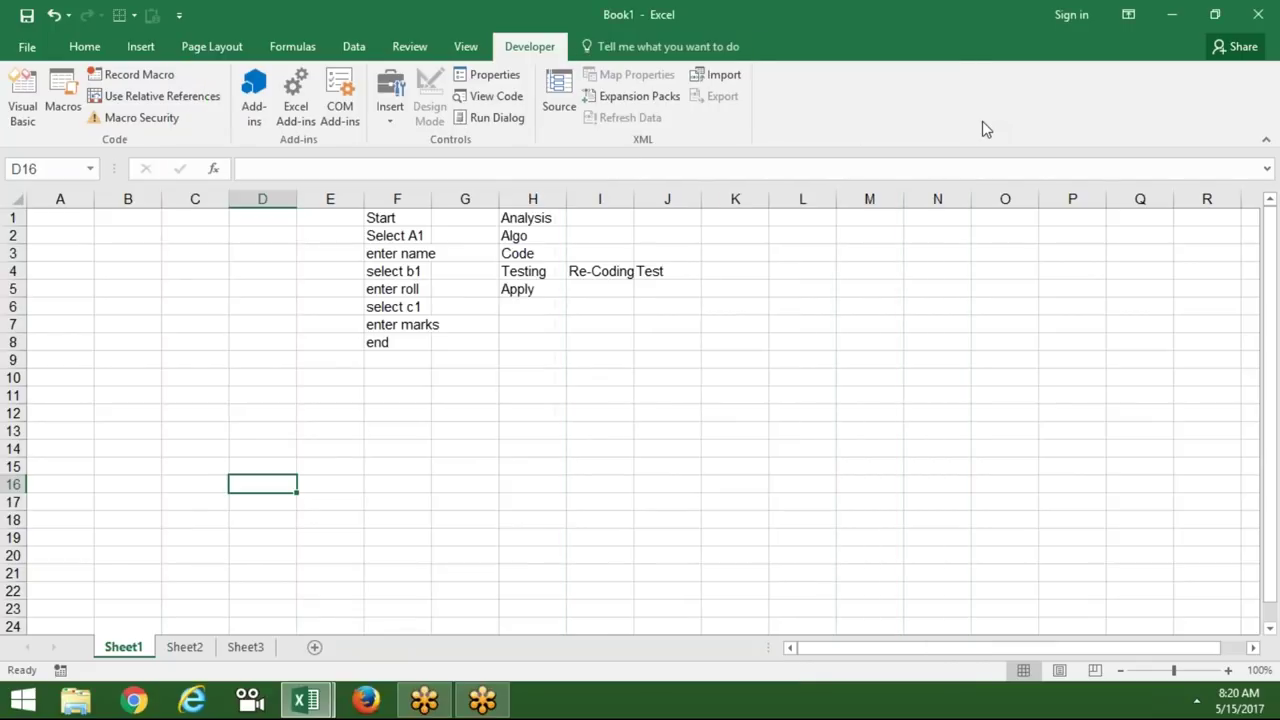
Confirm Macro Security is set to enable all macros.
click(288, 284)
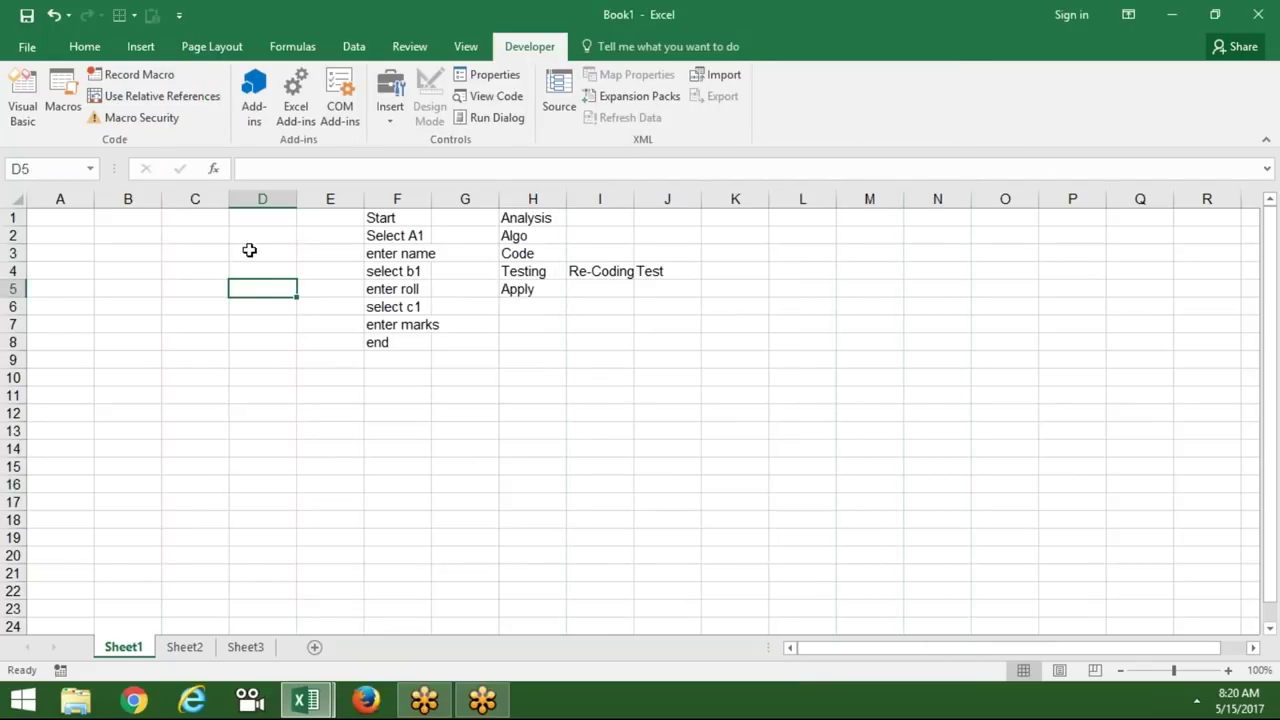
click(163, 130)
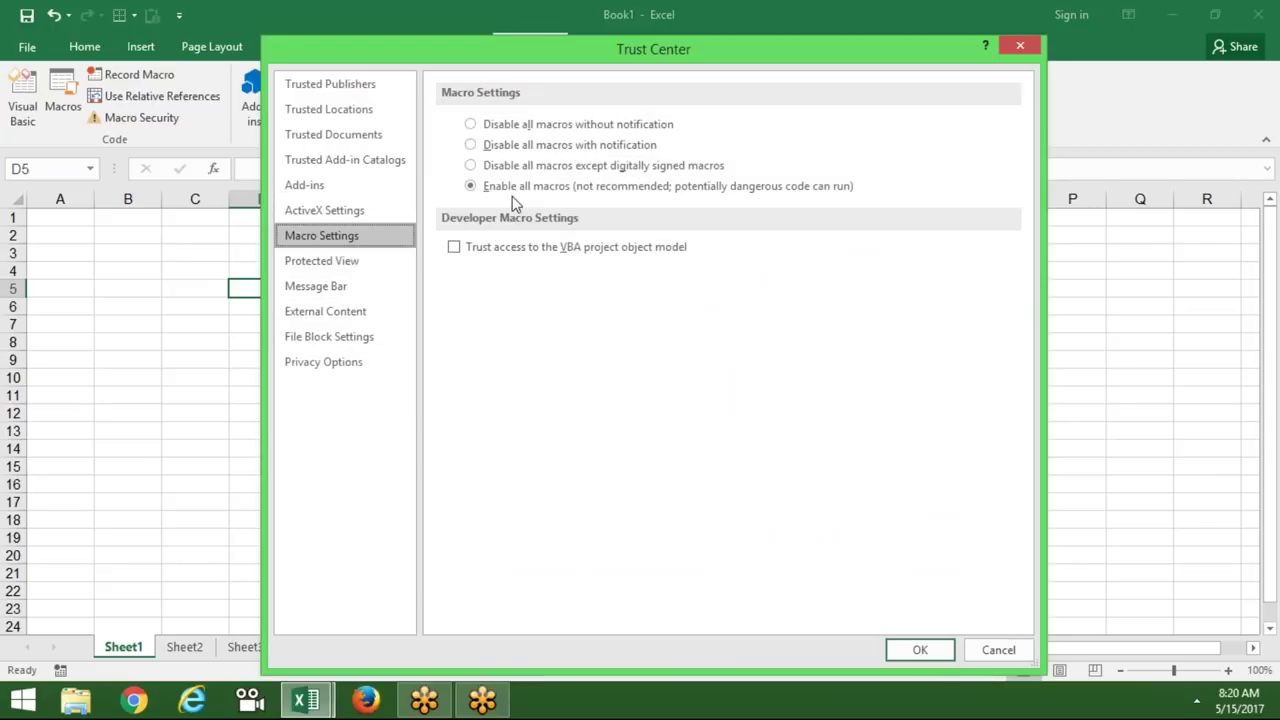
key(Return)
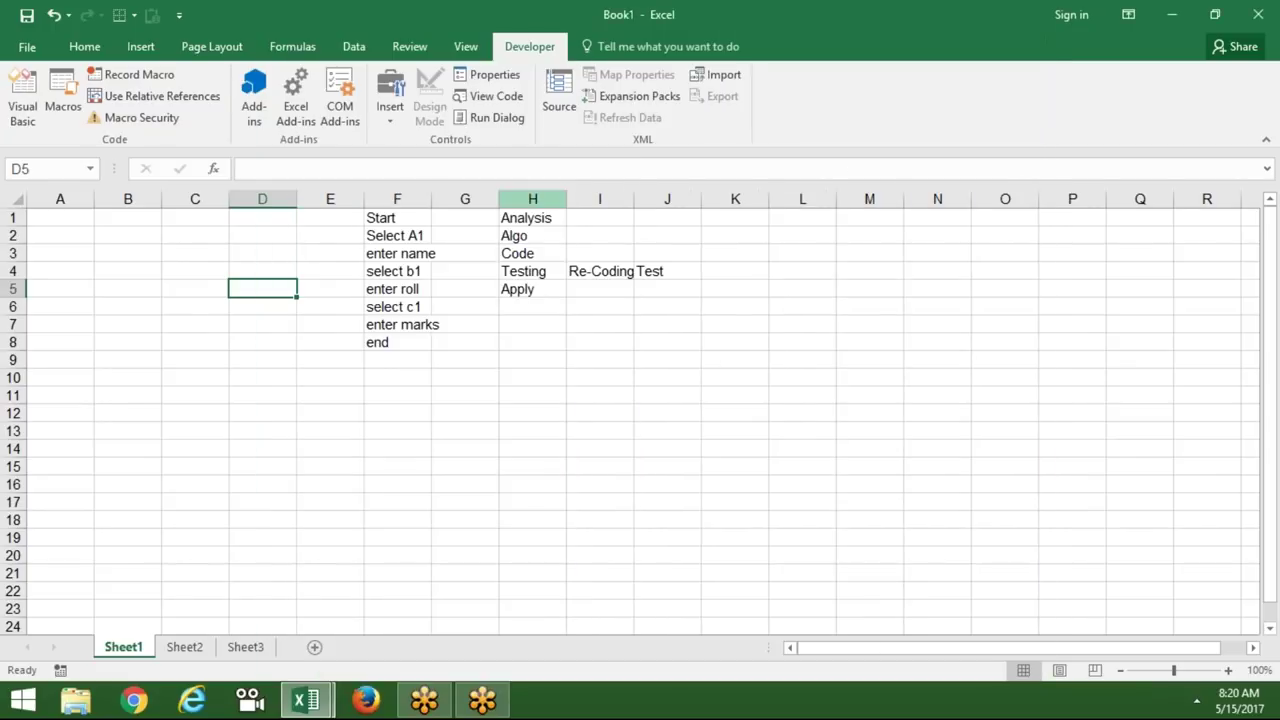
click(171, 433)
key(ctrl+s)
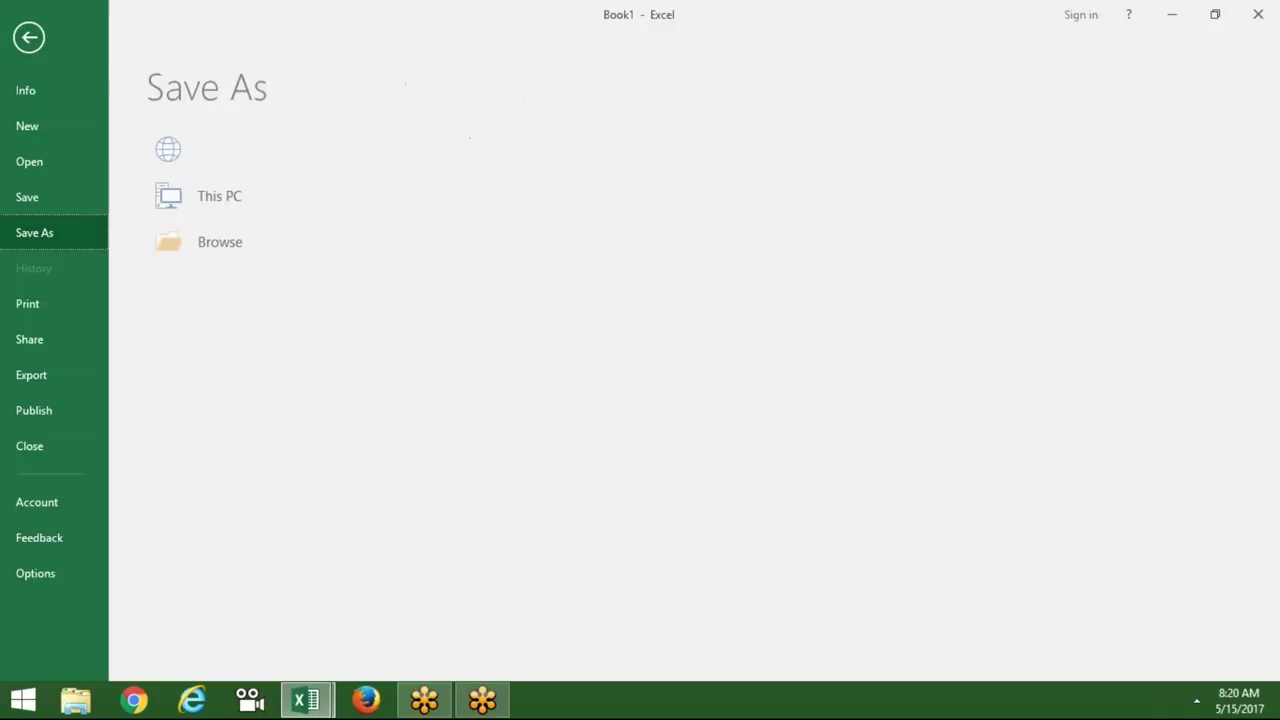
click(245, 308)
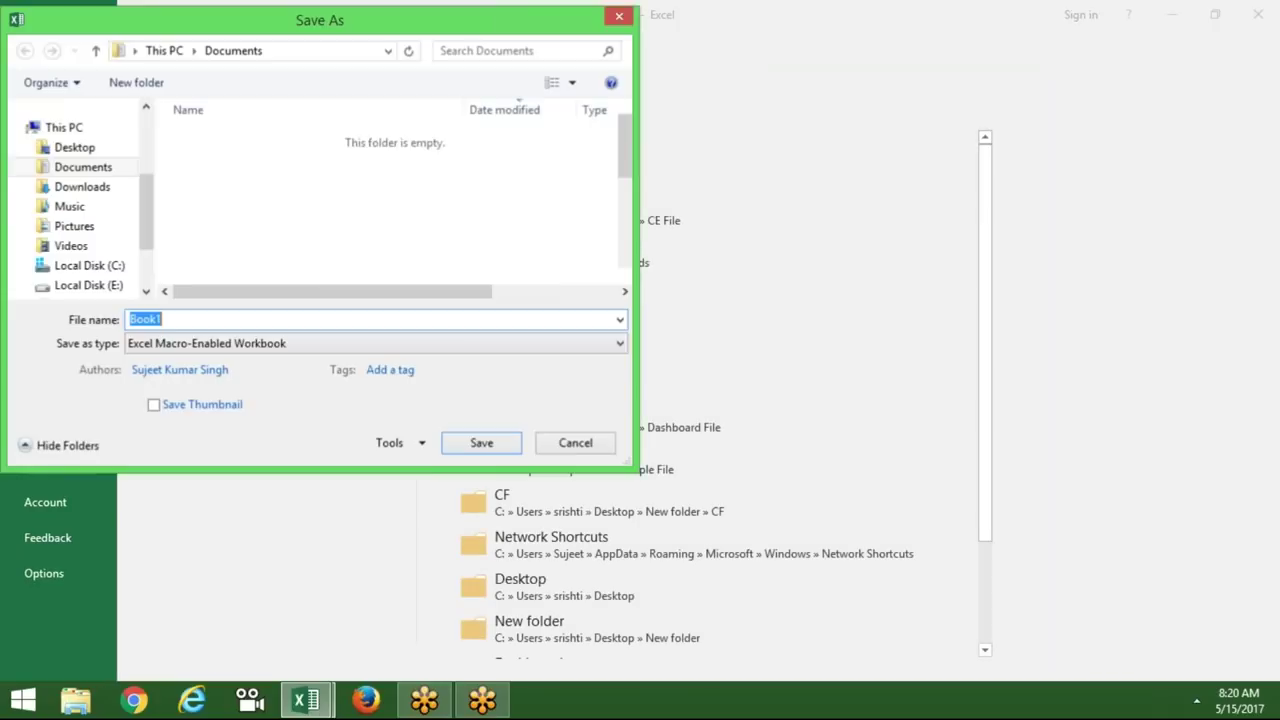
click(192, 345)
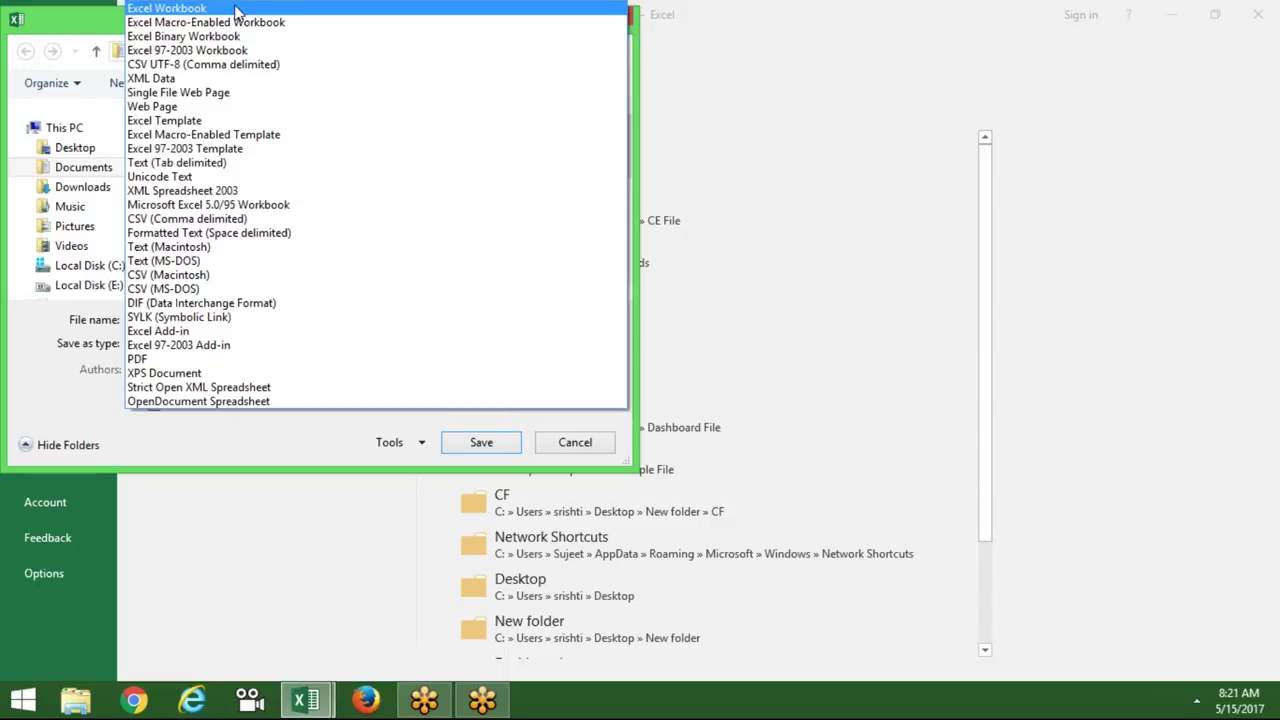
key(Escape)
key(Escape)
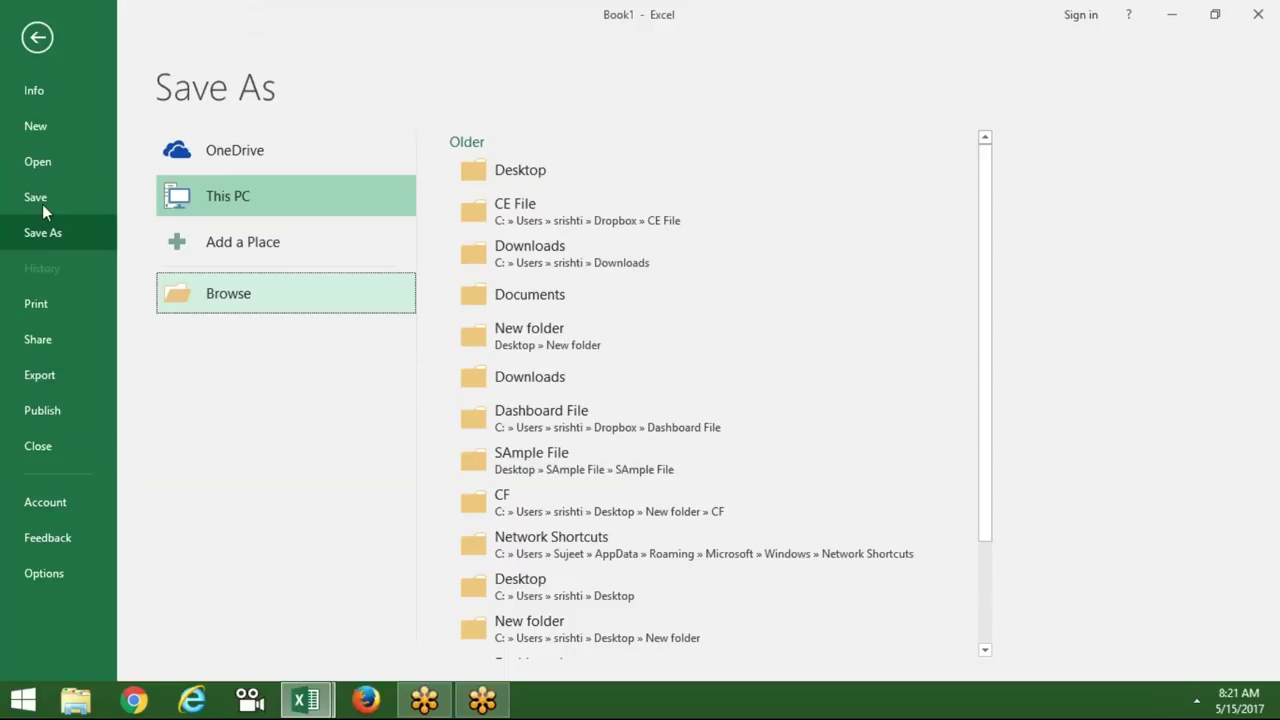
click(45, 572)
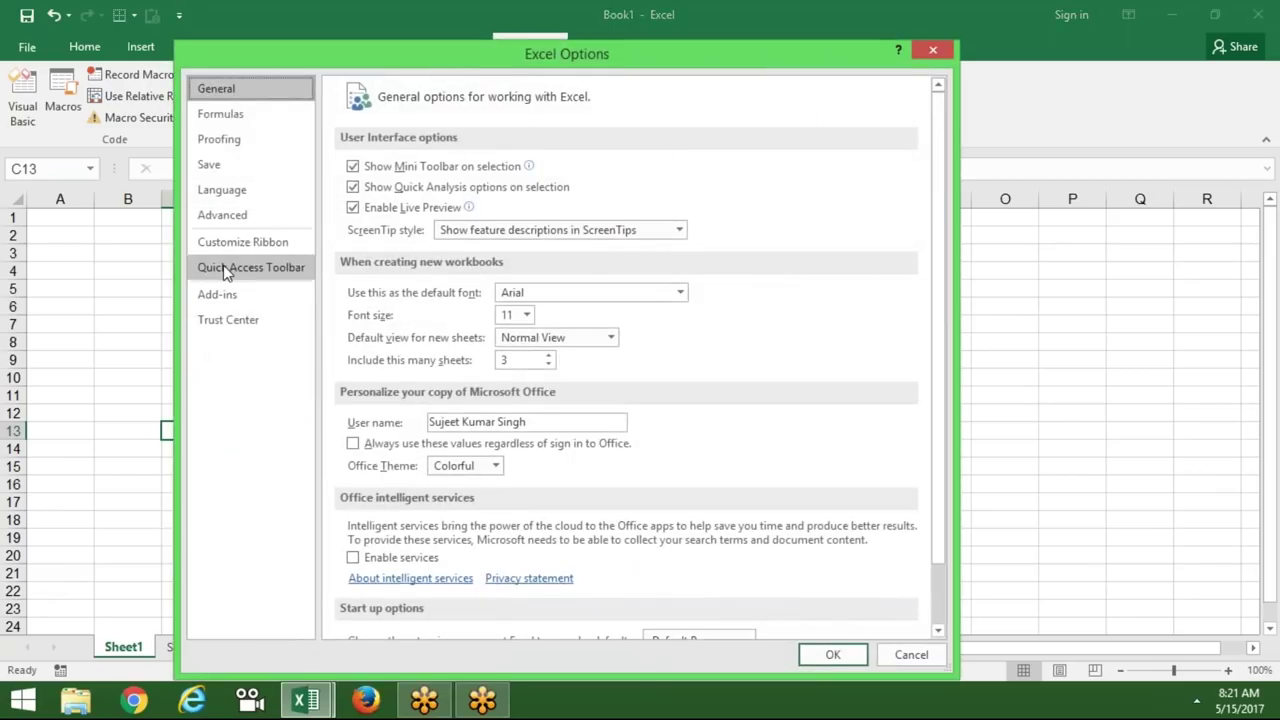
Set the default save format to Excel Macro-Enabled Workbook and close Options.
click(252, 168)
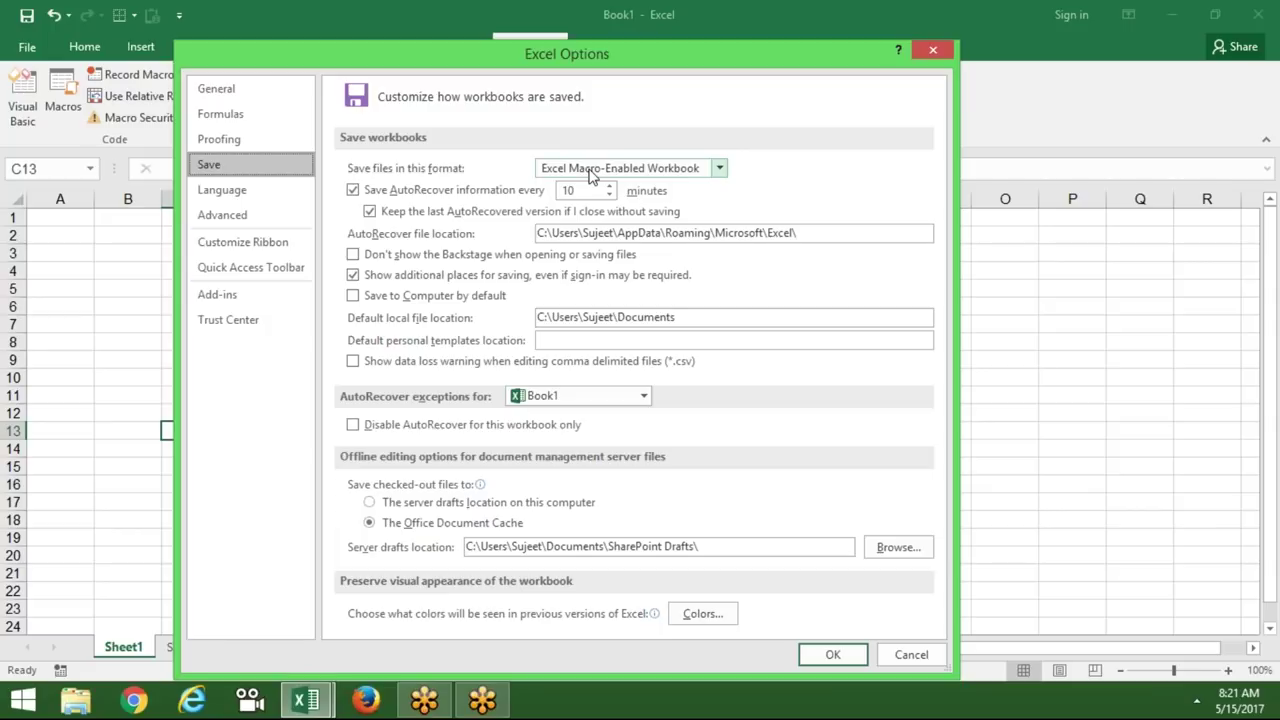
key(Return)
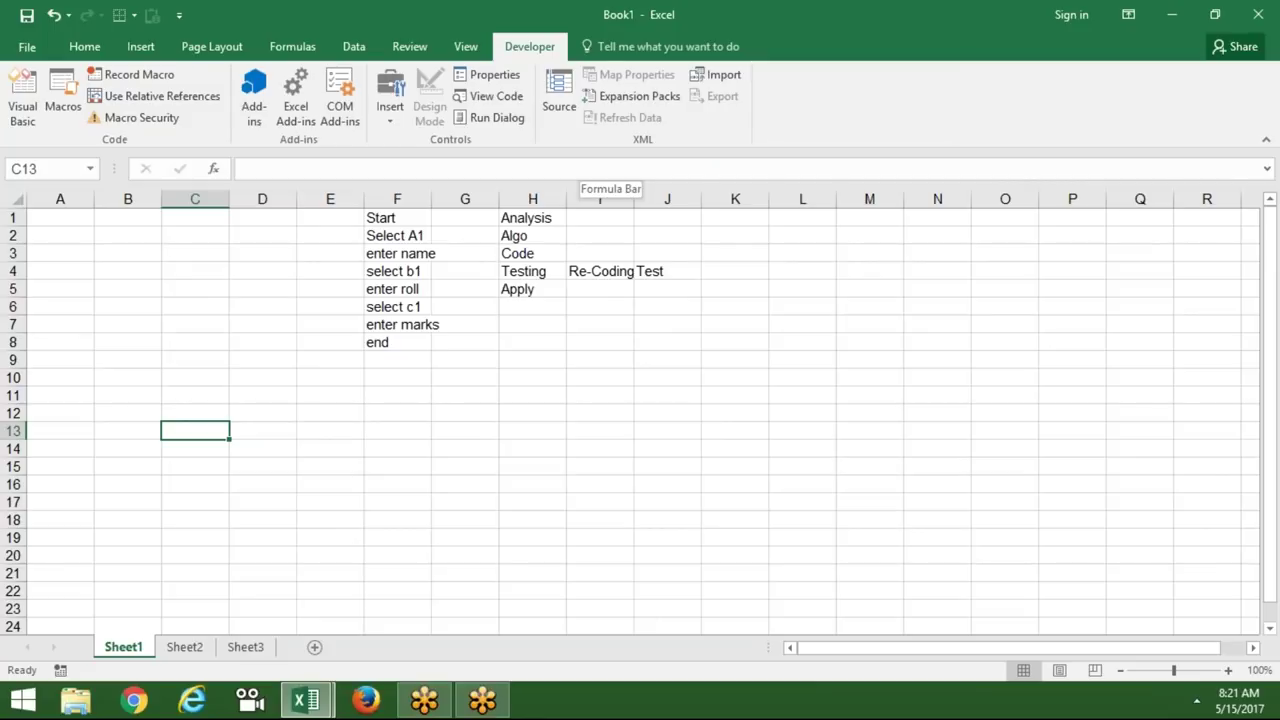
Open the maximized VBA editor, collapse IPT-Jan.xlsm and FUNCRES.XLAM, and select Book1's Sheet1.
click(182, 655)
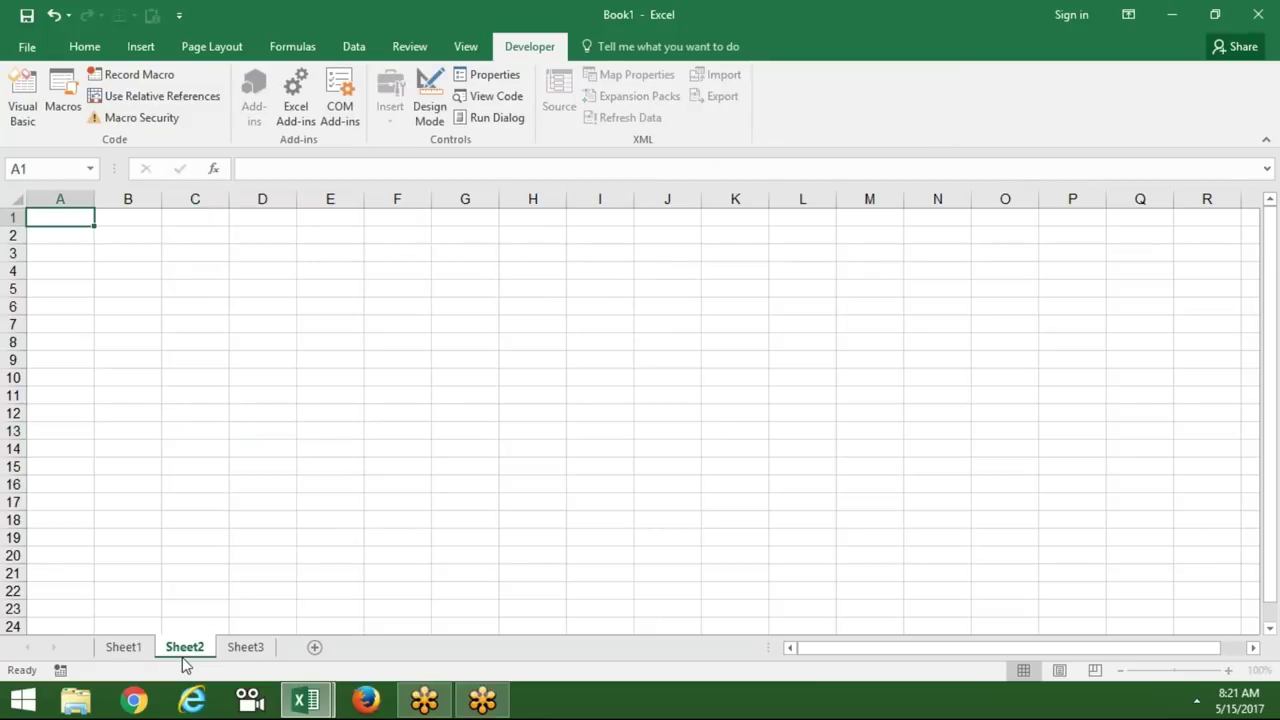
click(23, 106)
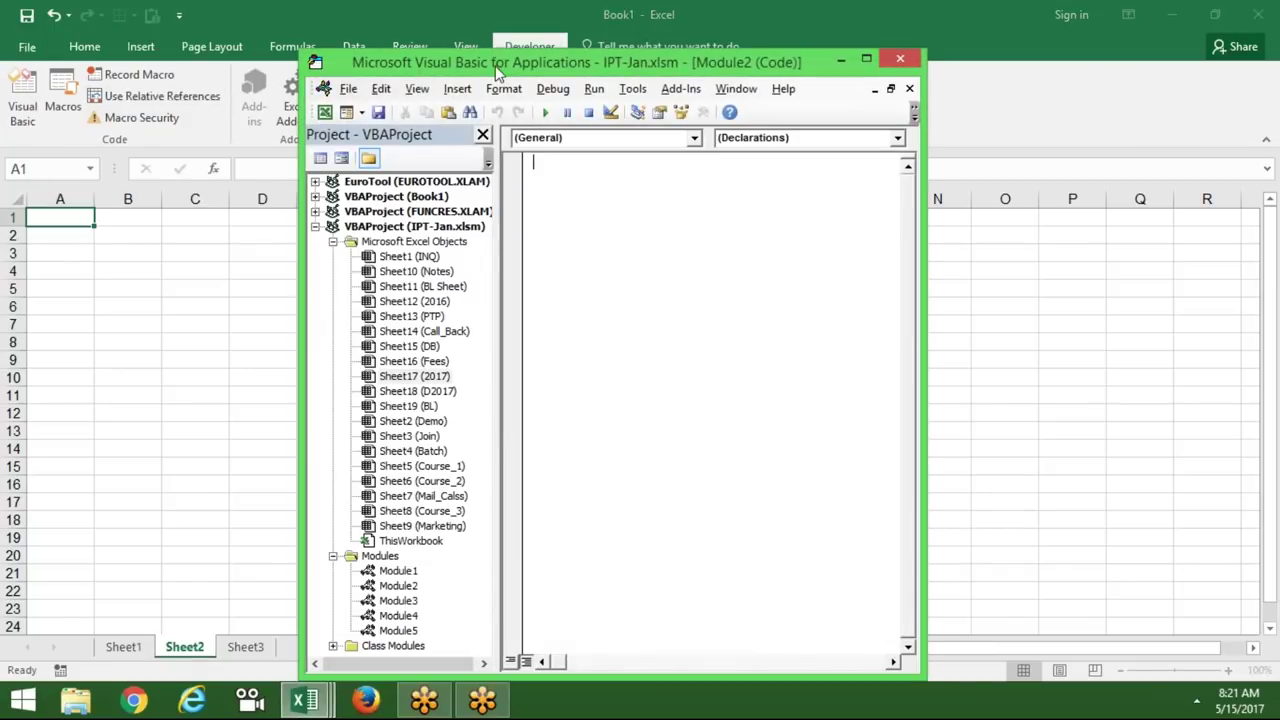
double_click(500, 62)
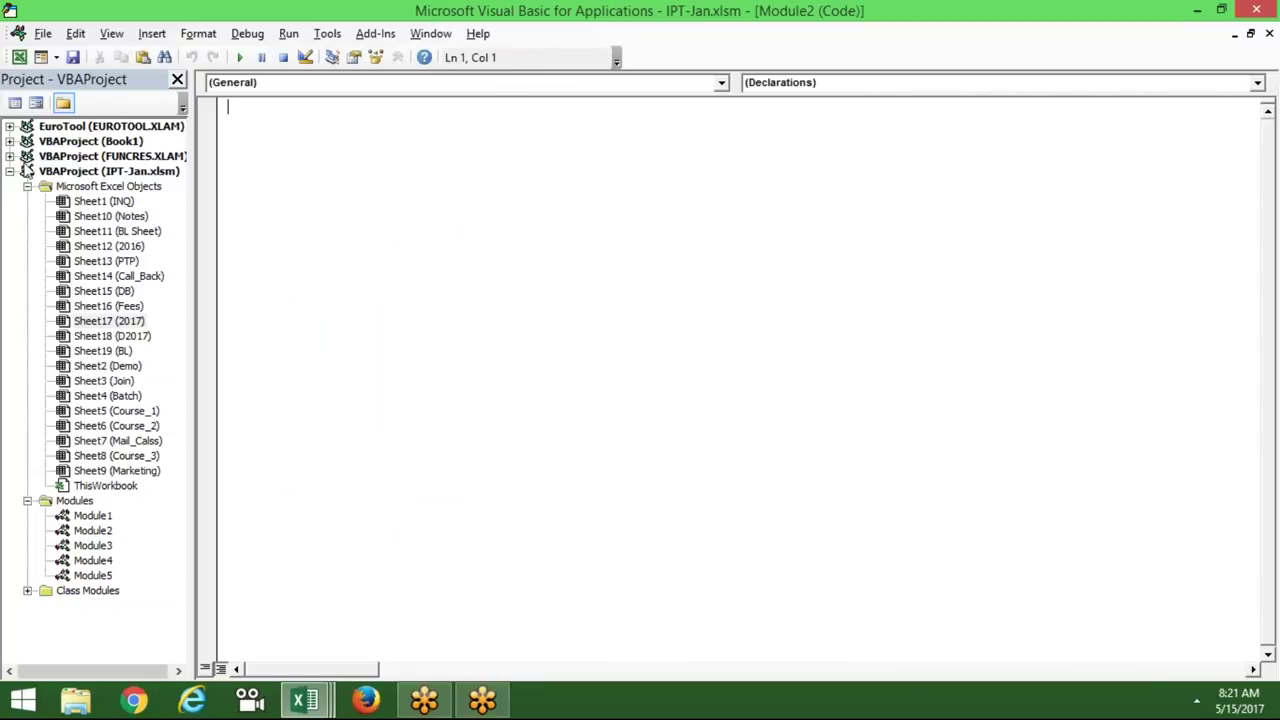
click(10, 171)
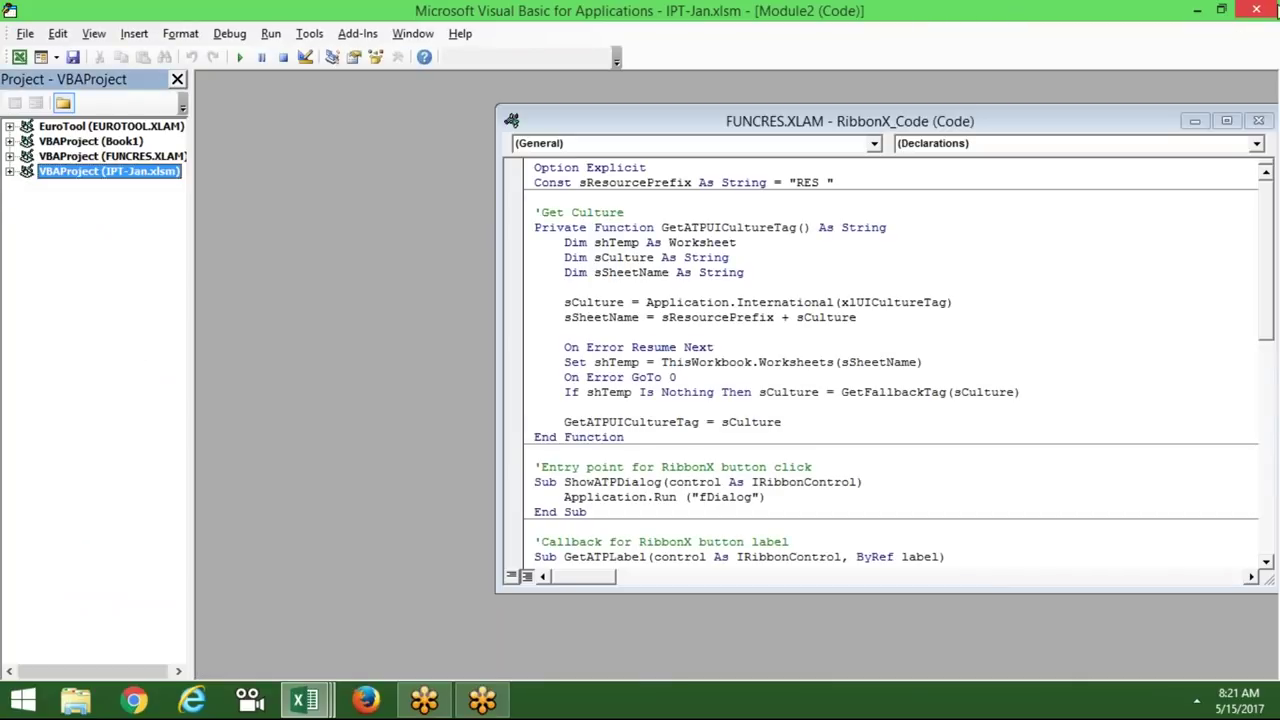
click(1273, 12)
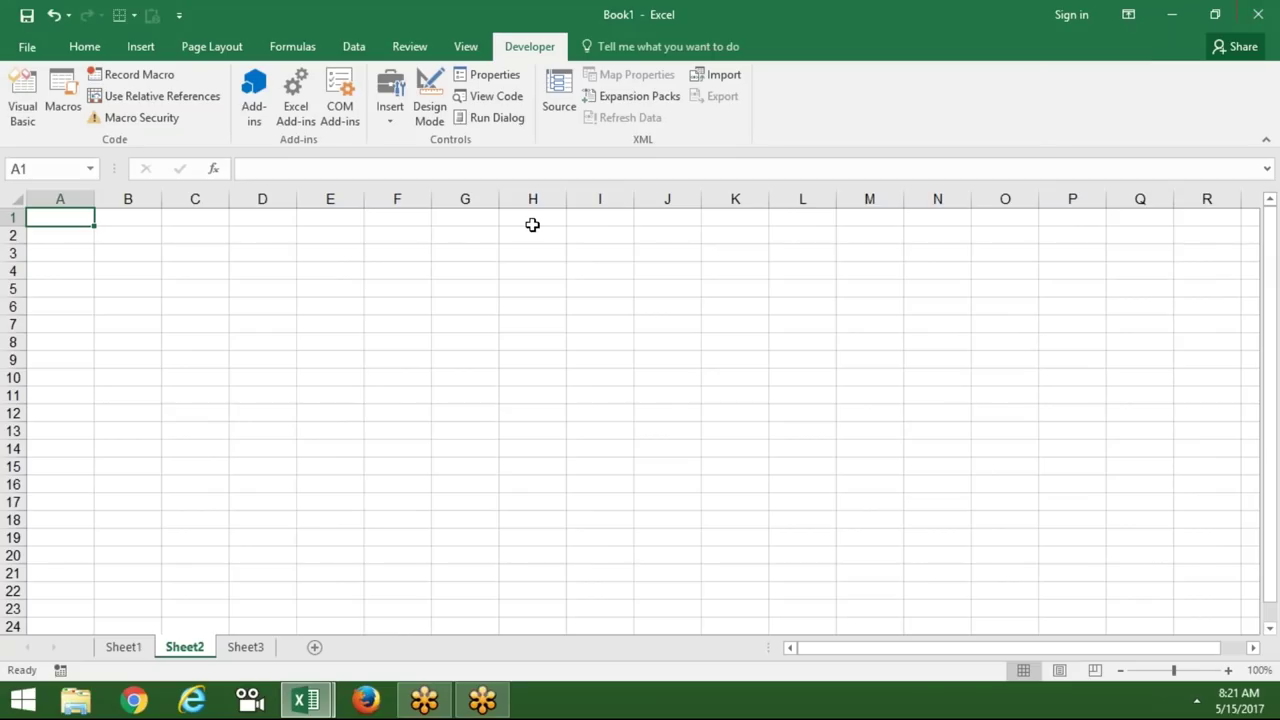
click(28, 100)
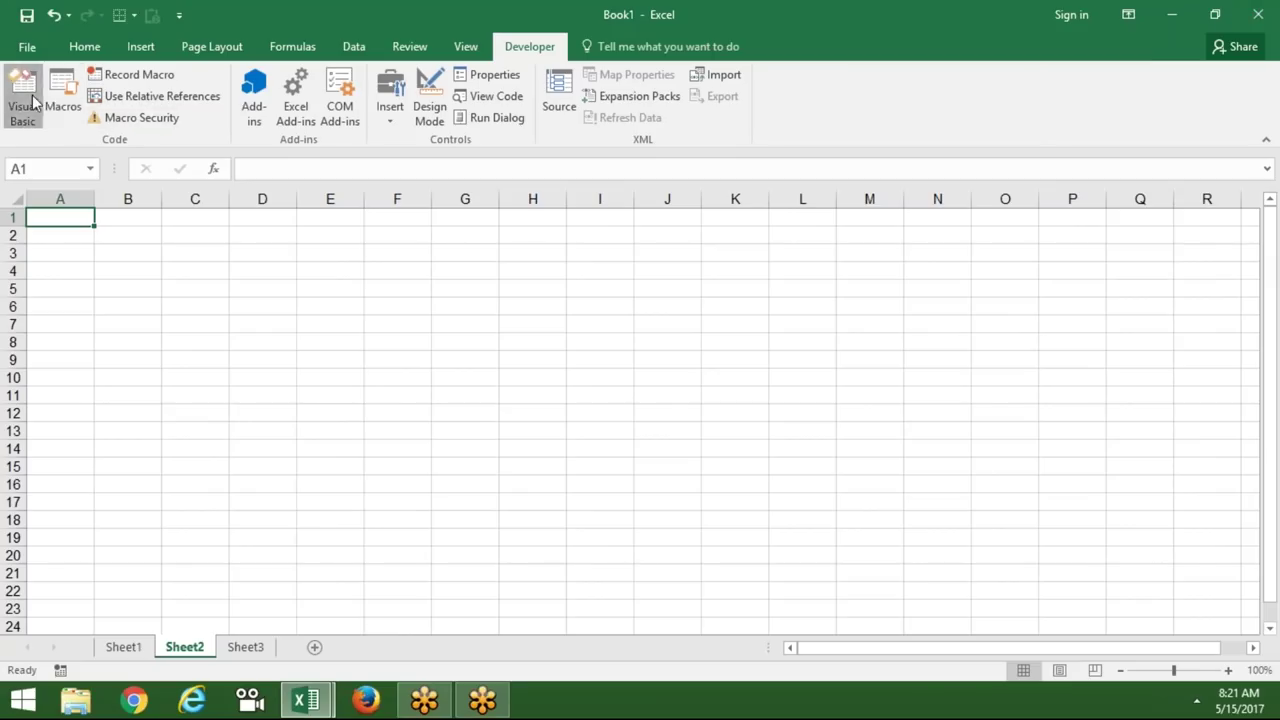
double_click(588, 128)
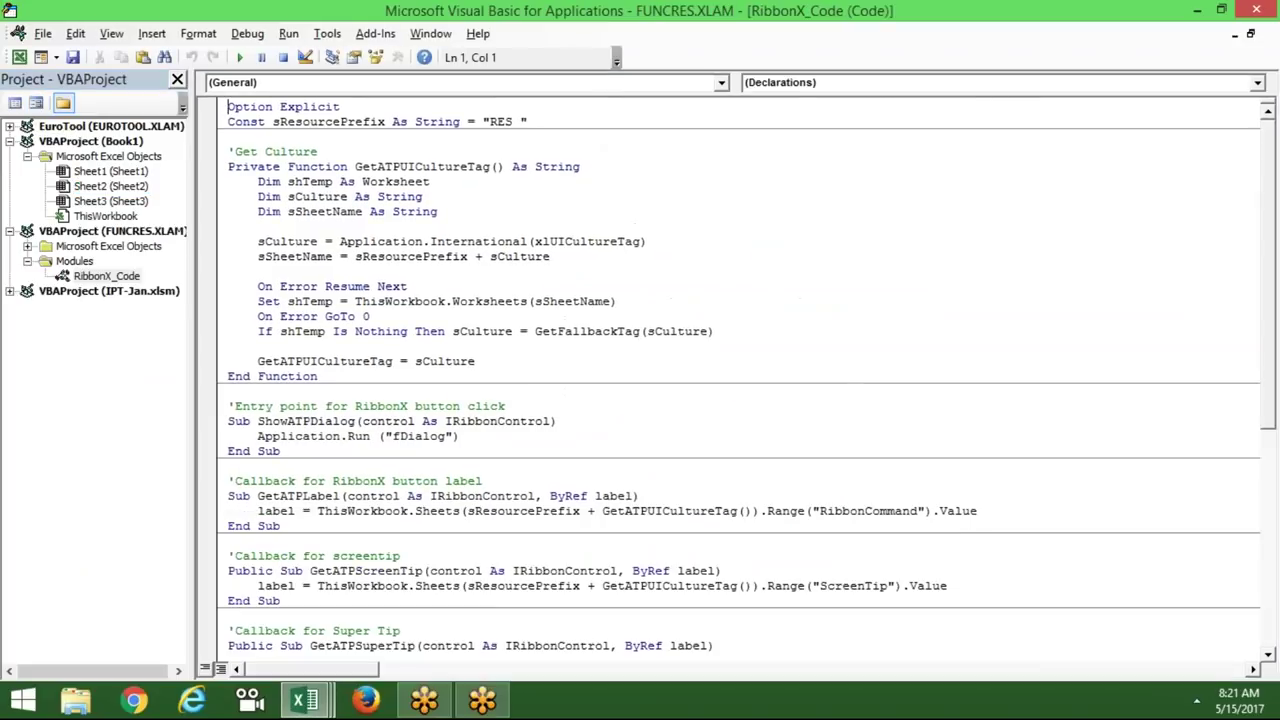
click(9, 231)
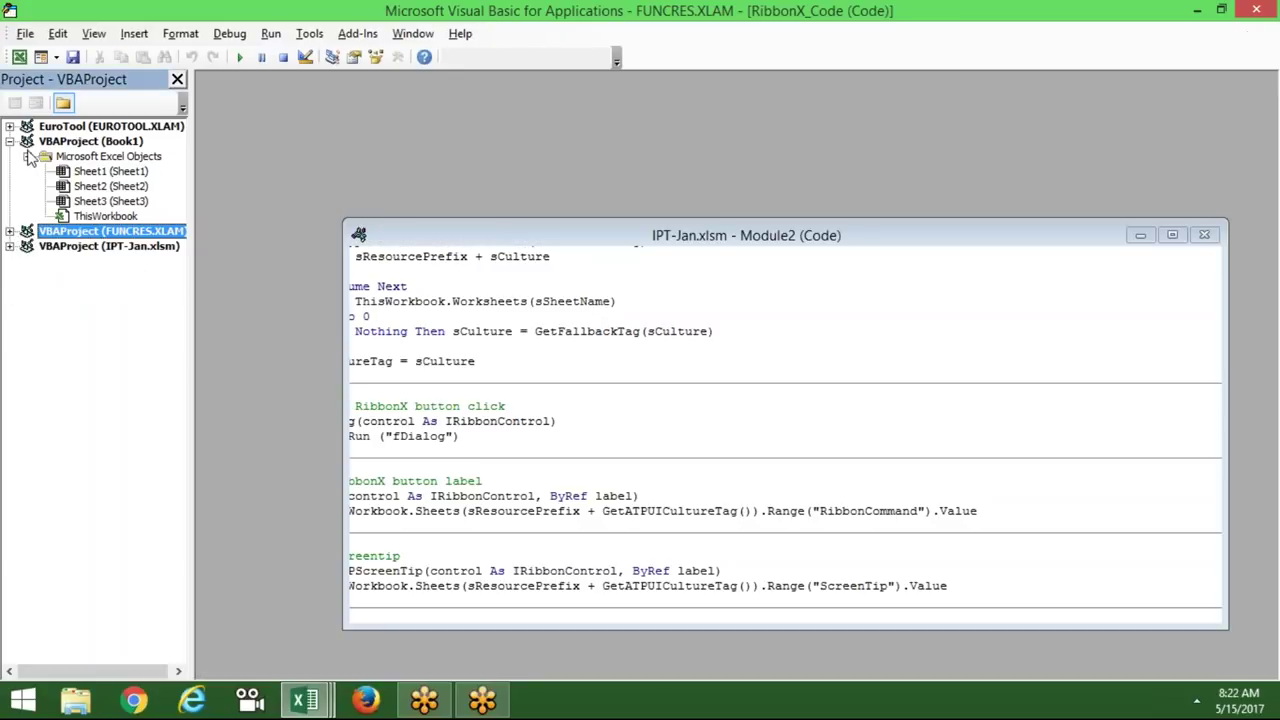
click(78, 174)
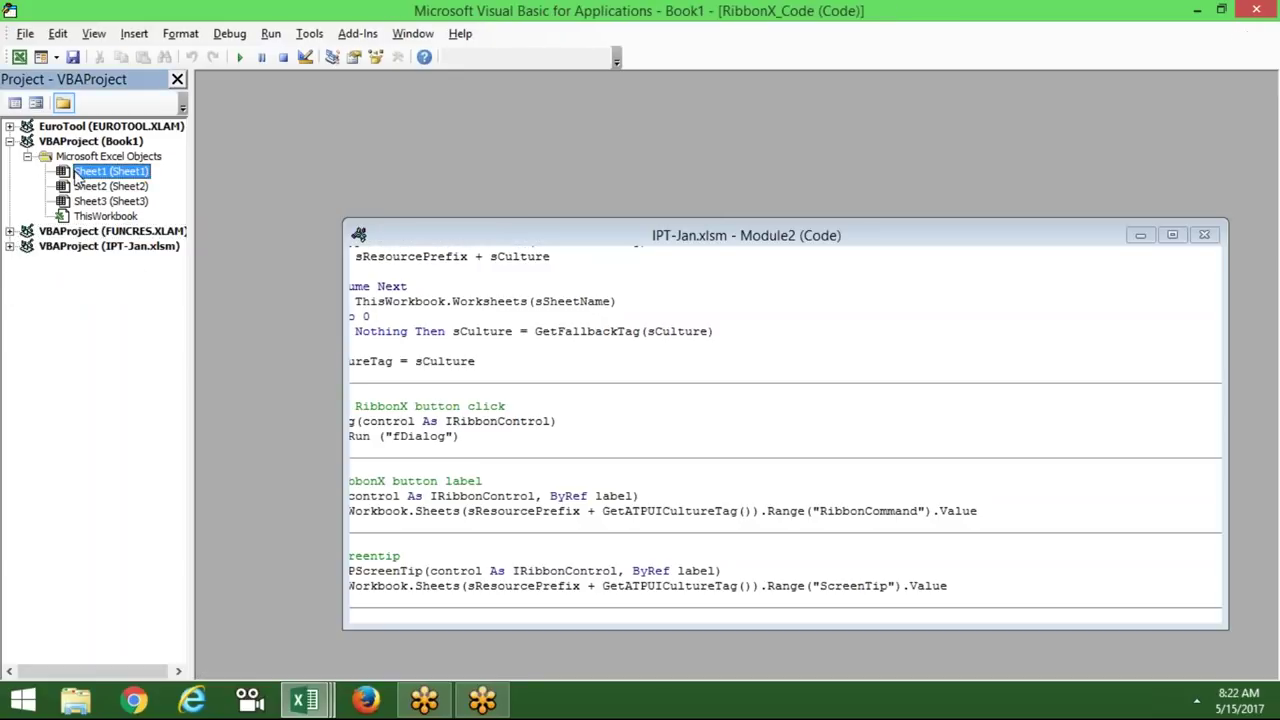
Open Book1's empty Sheet1 code window, then select the Sheet2 object.
double_click(78, 174)
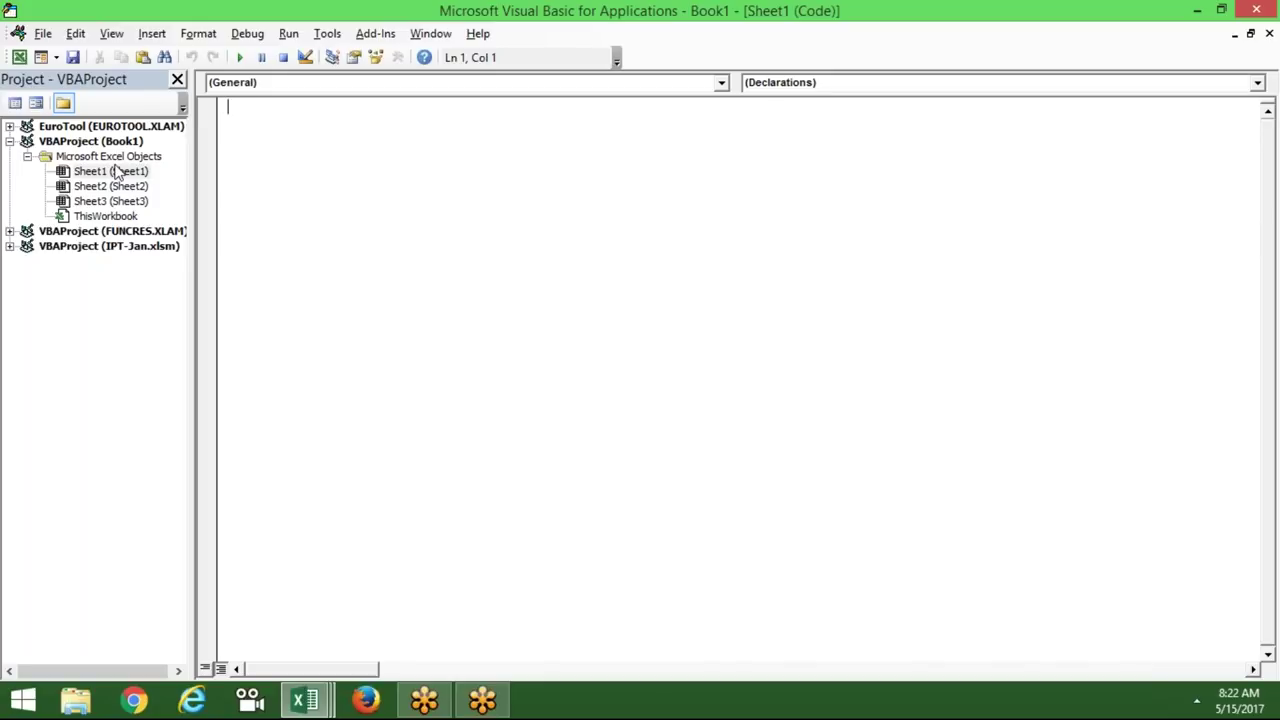
click(111, 188)
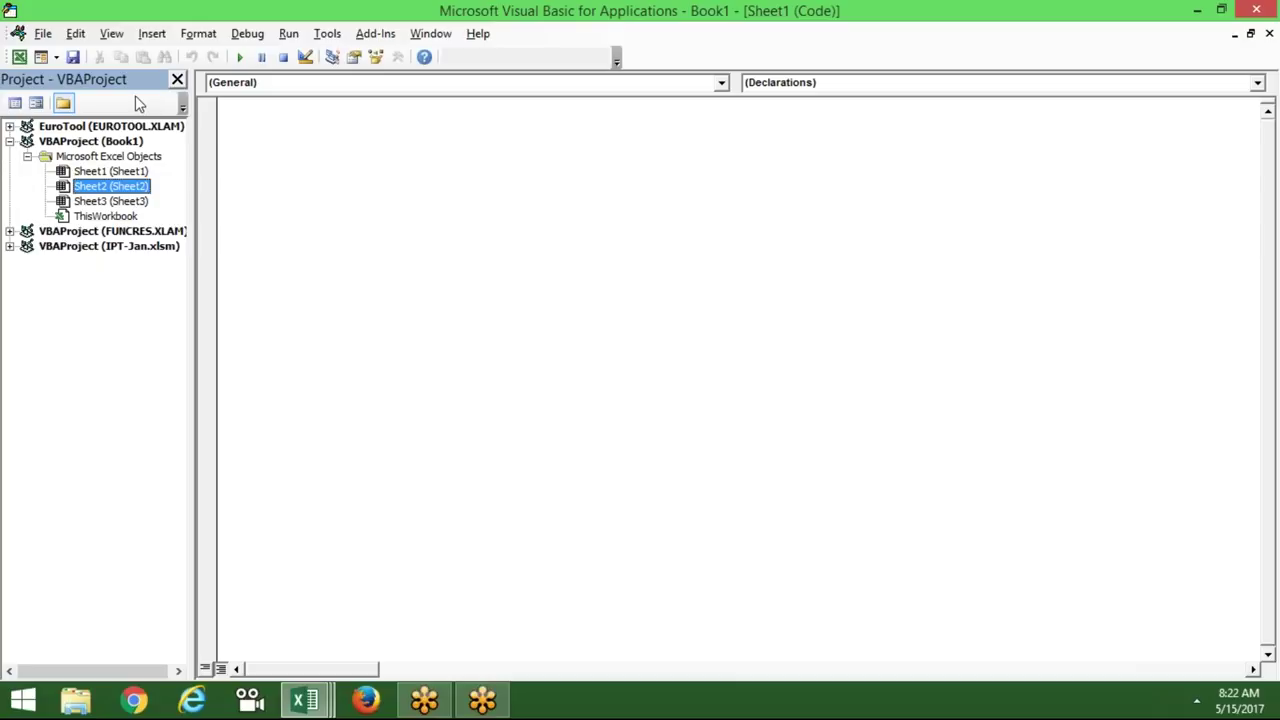
click(394, 202)
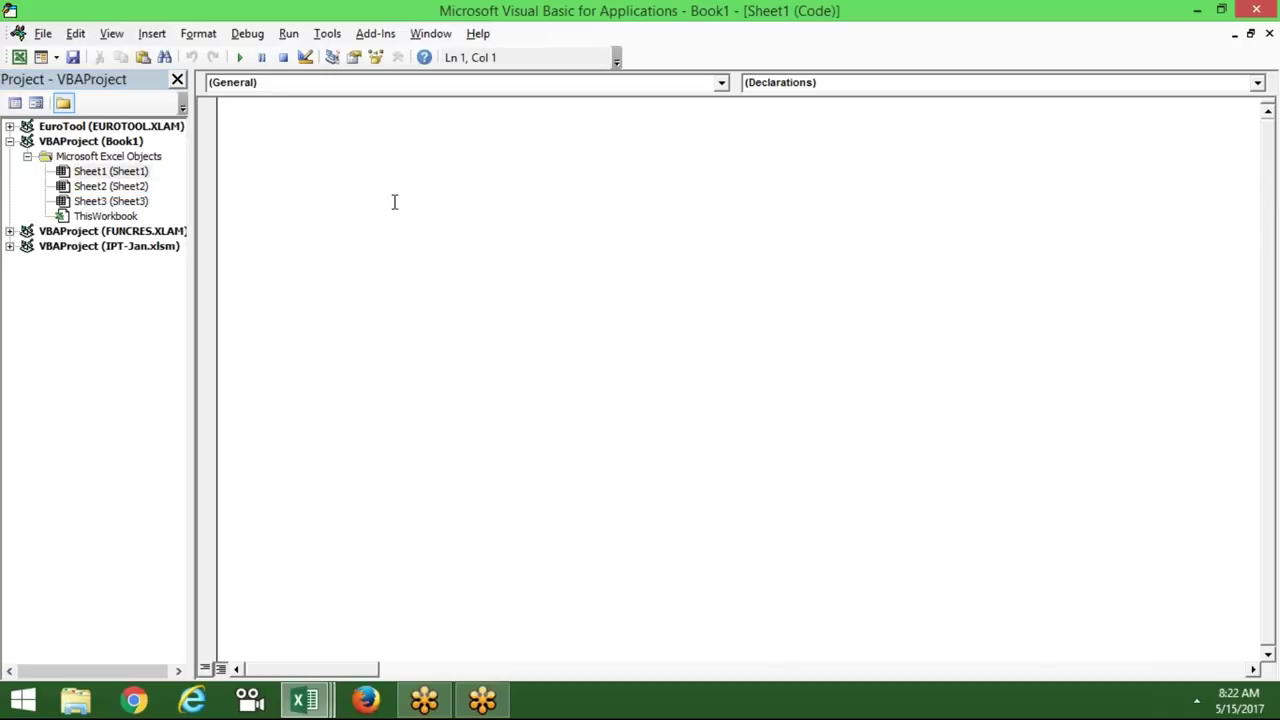
click(140, 174)
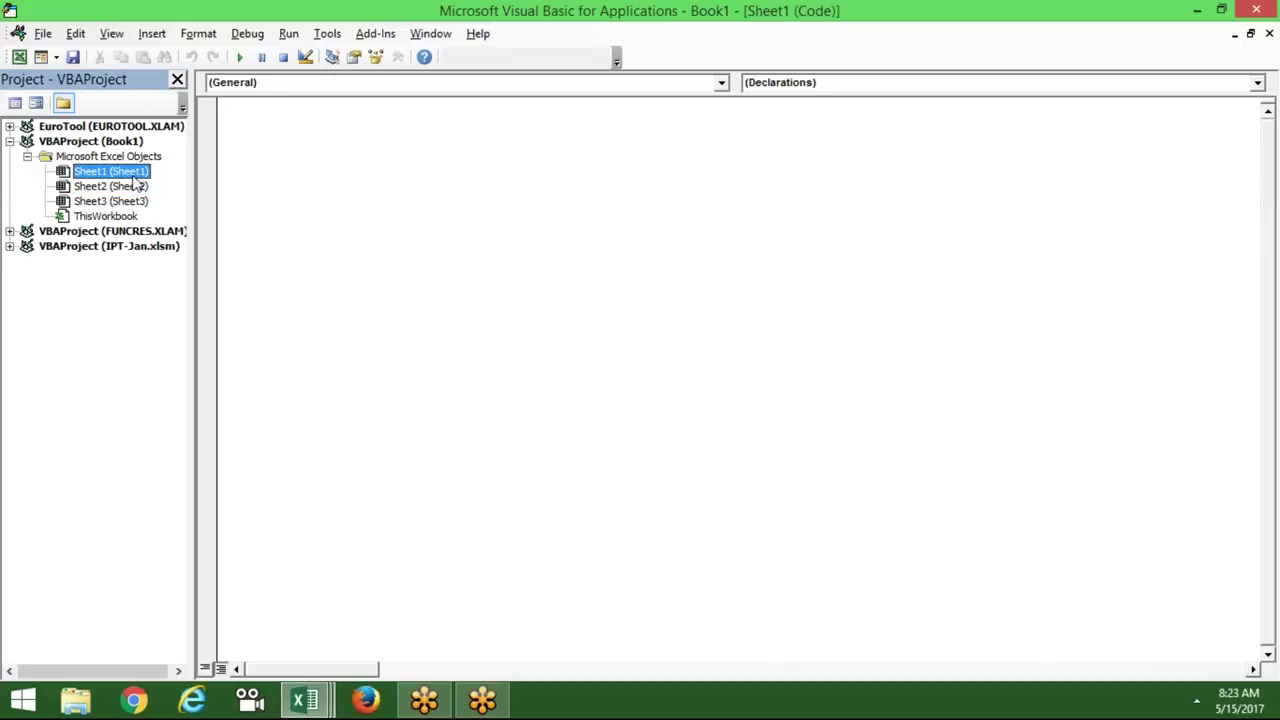
click(355, 58)
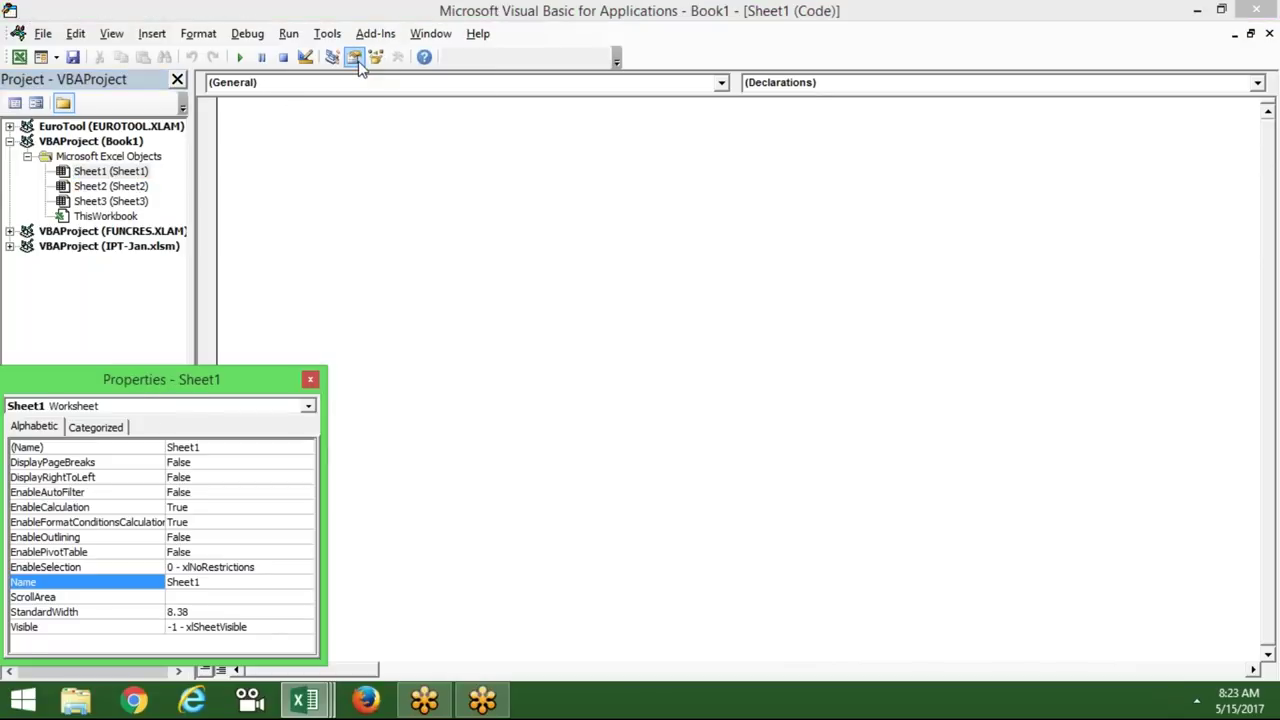
double_click(167, 387)
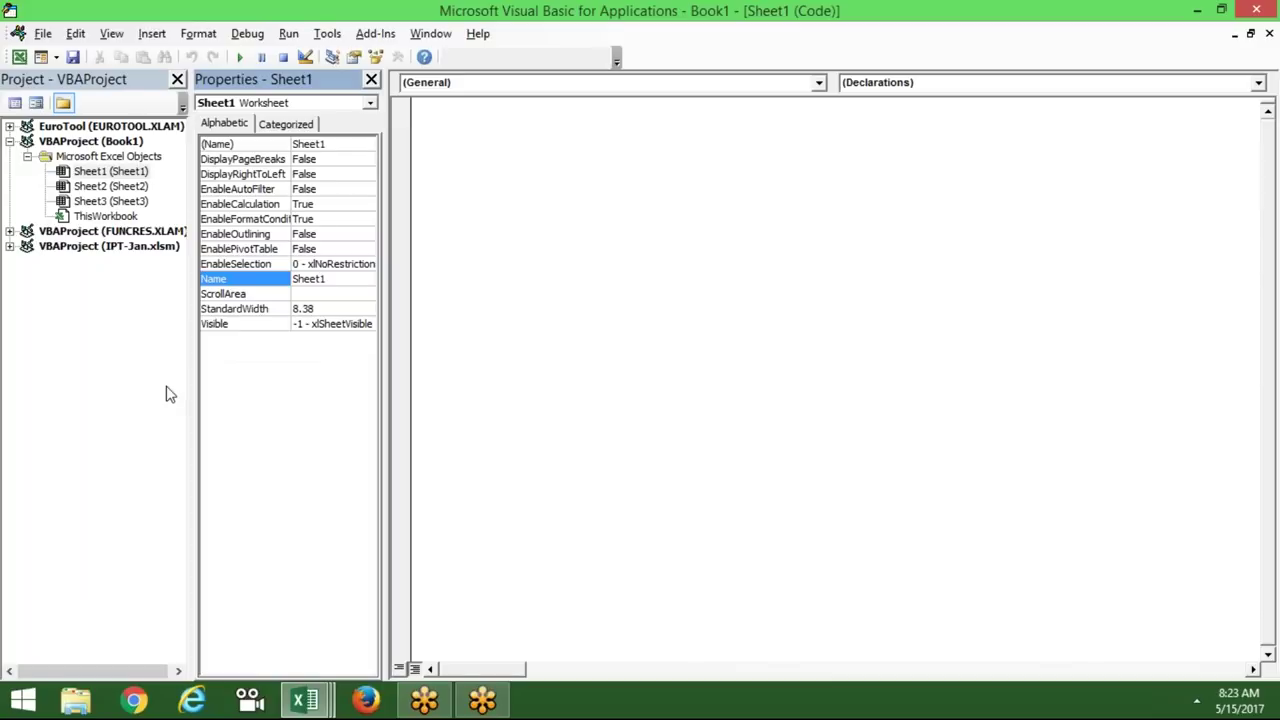
double_click(333, 86)
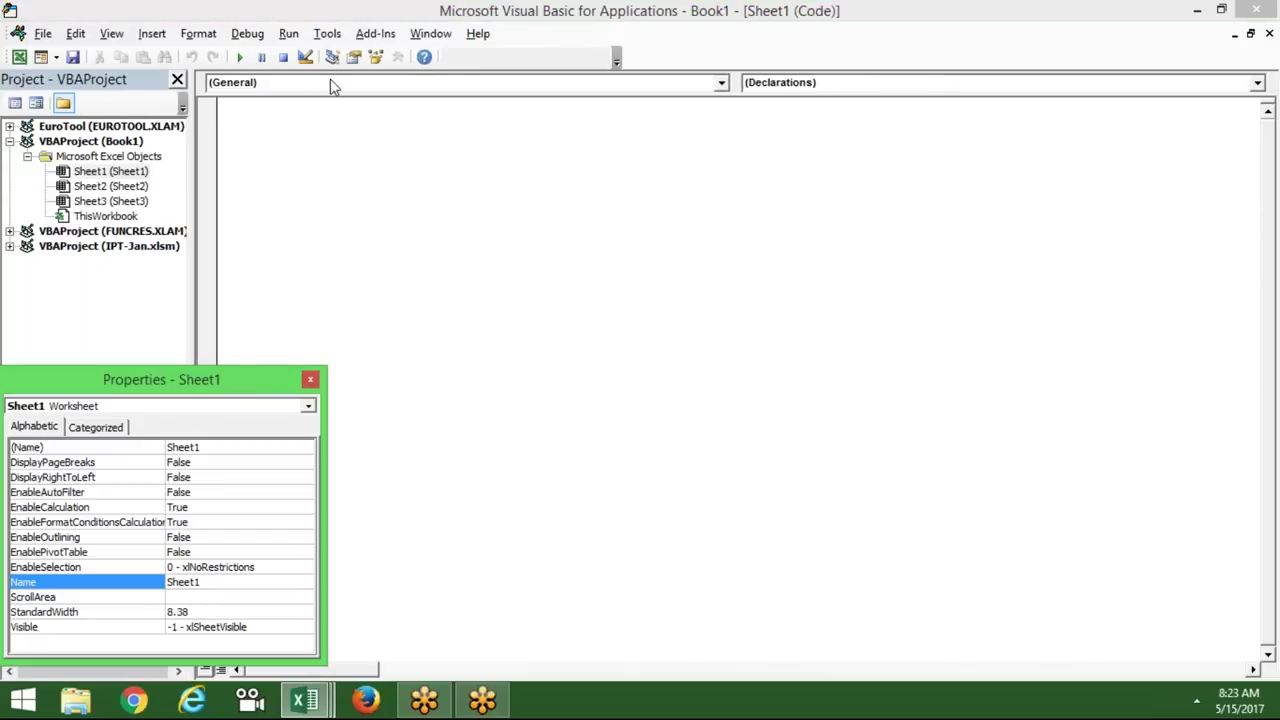
click(311, 380)
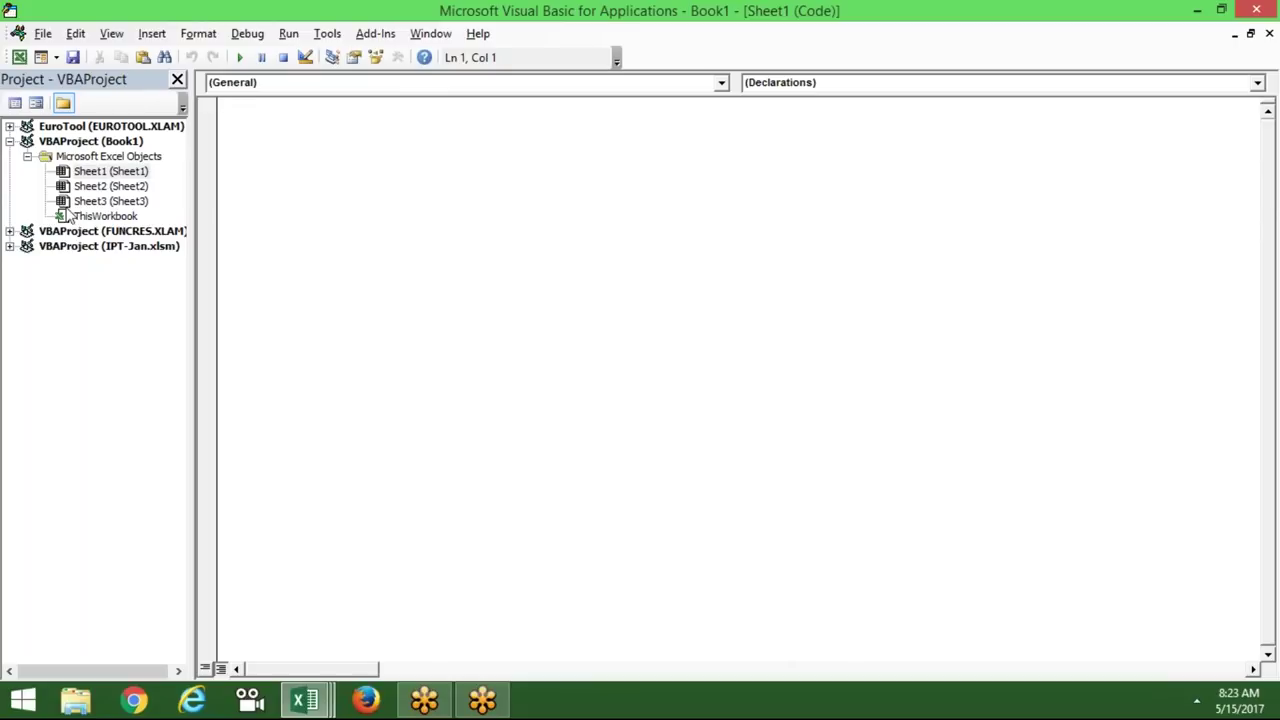
double_click(98, 203)
text(dfl)
key(BackSpace)
key(BackSpace)
key(BackSpace)
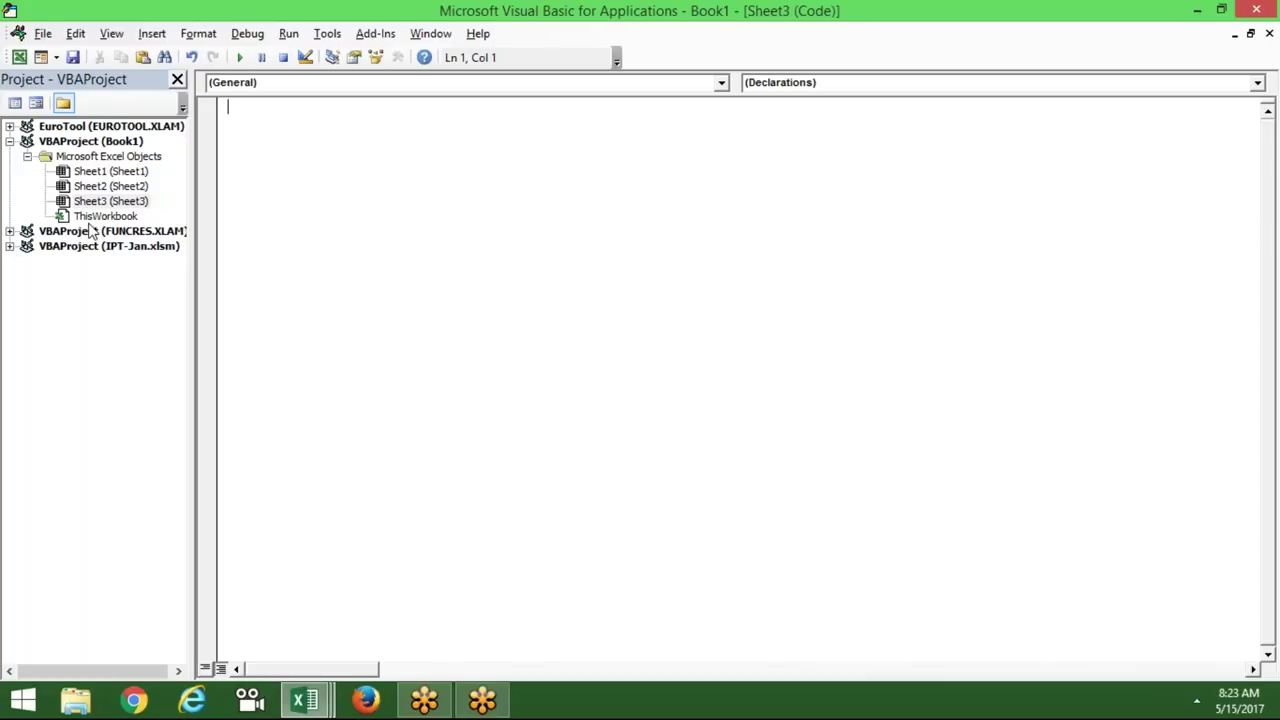
double_click(115, 173)
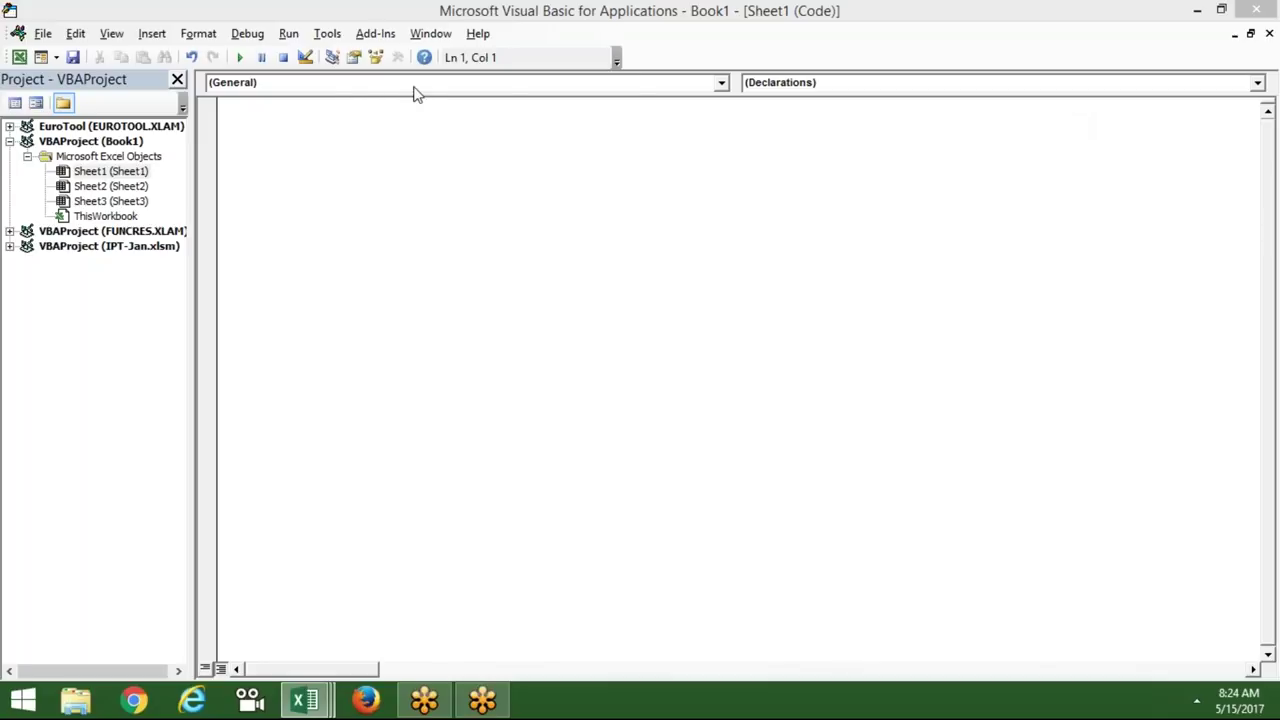
Insert a standard Module1 into Book1 and put the cursor in its code window.
click(330, 86)
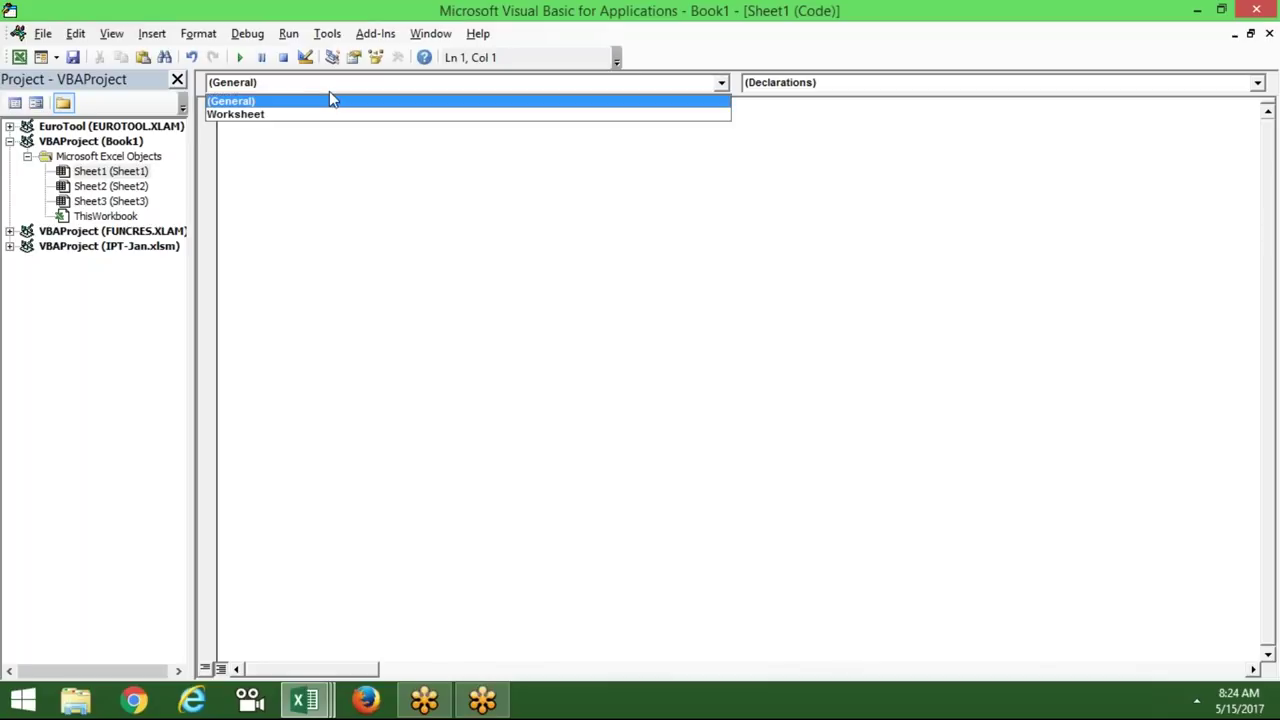
click(250, 232)
click(267, 135)
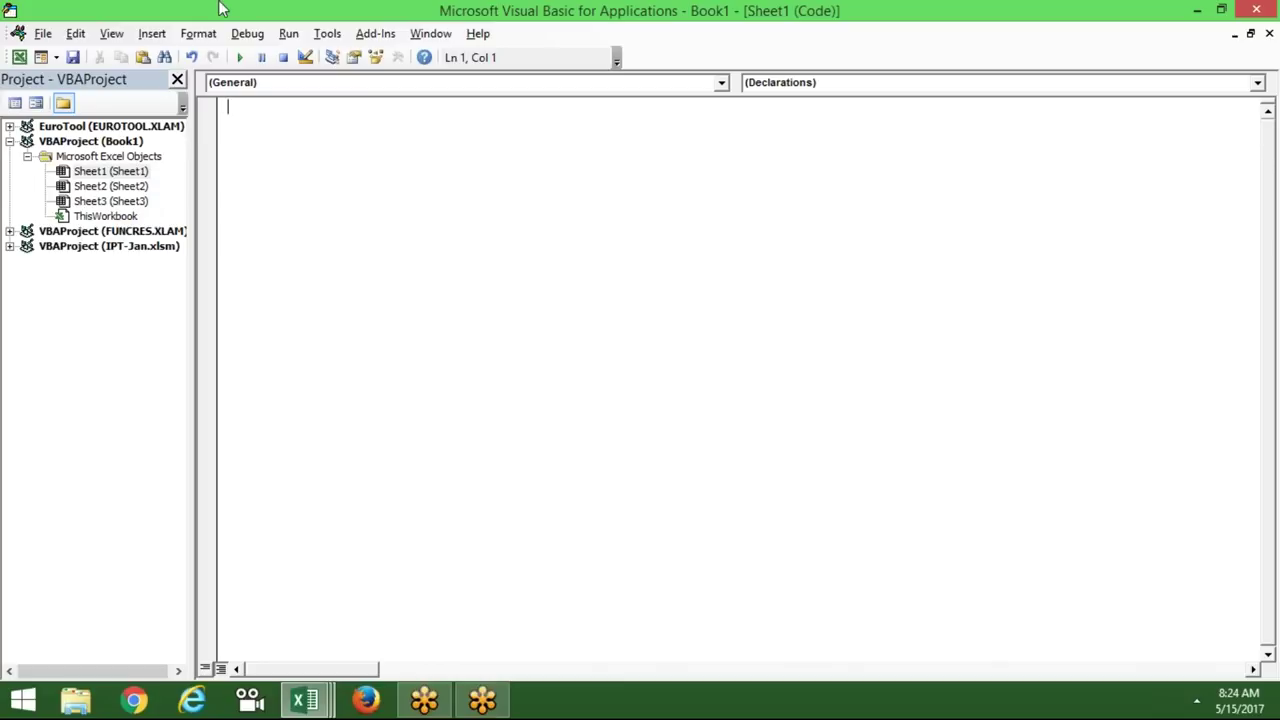
click(155, 38)
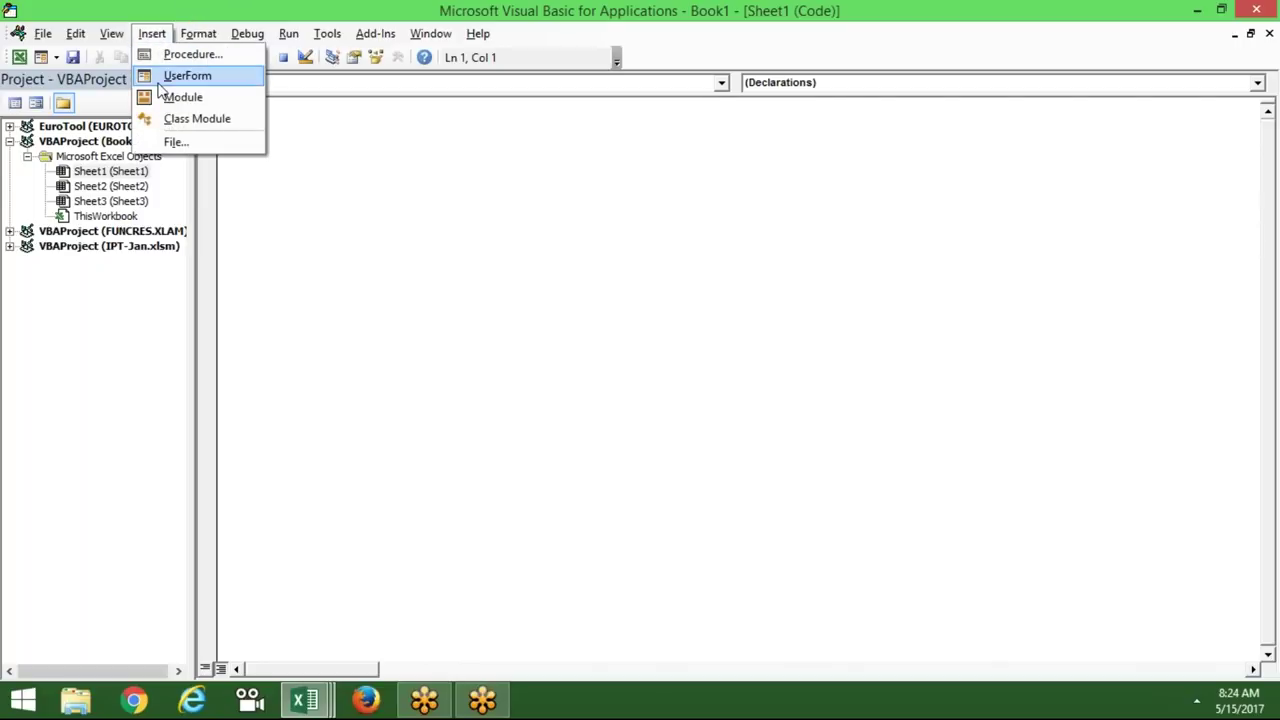
click(182, 97)
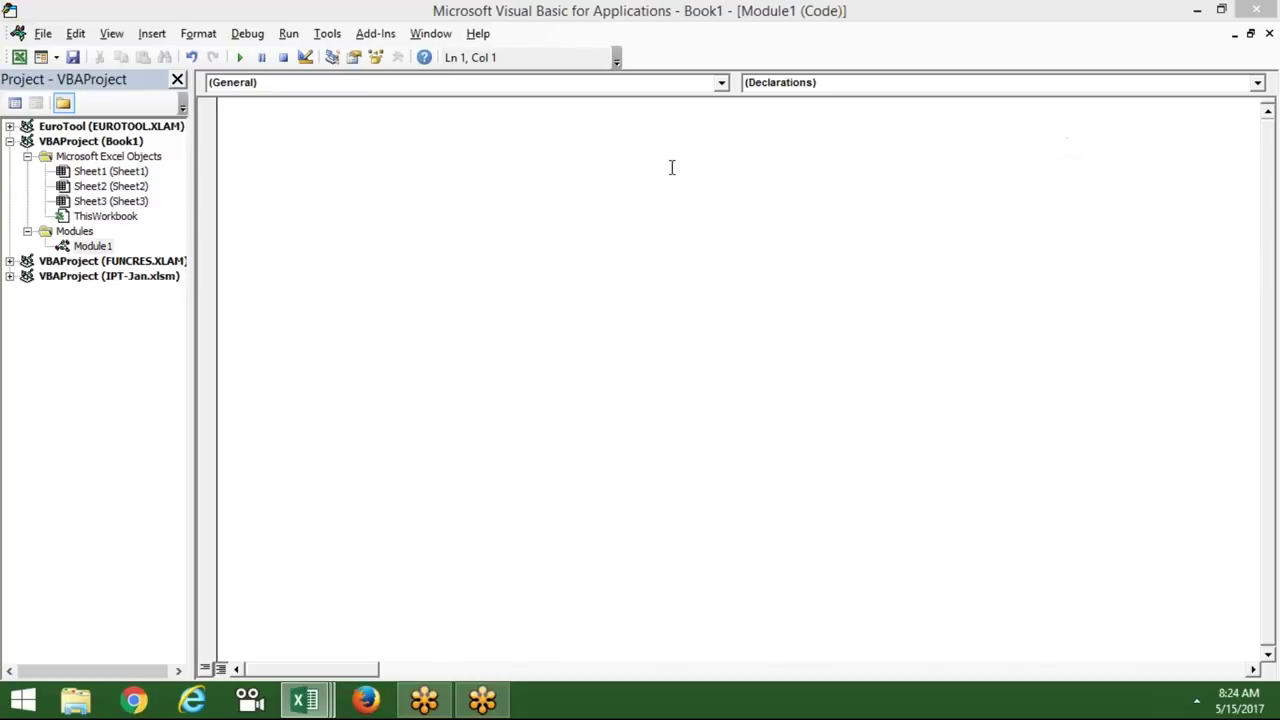
click(386, 176)
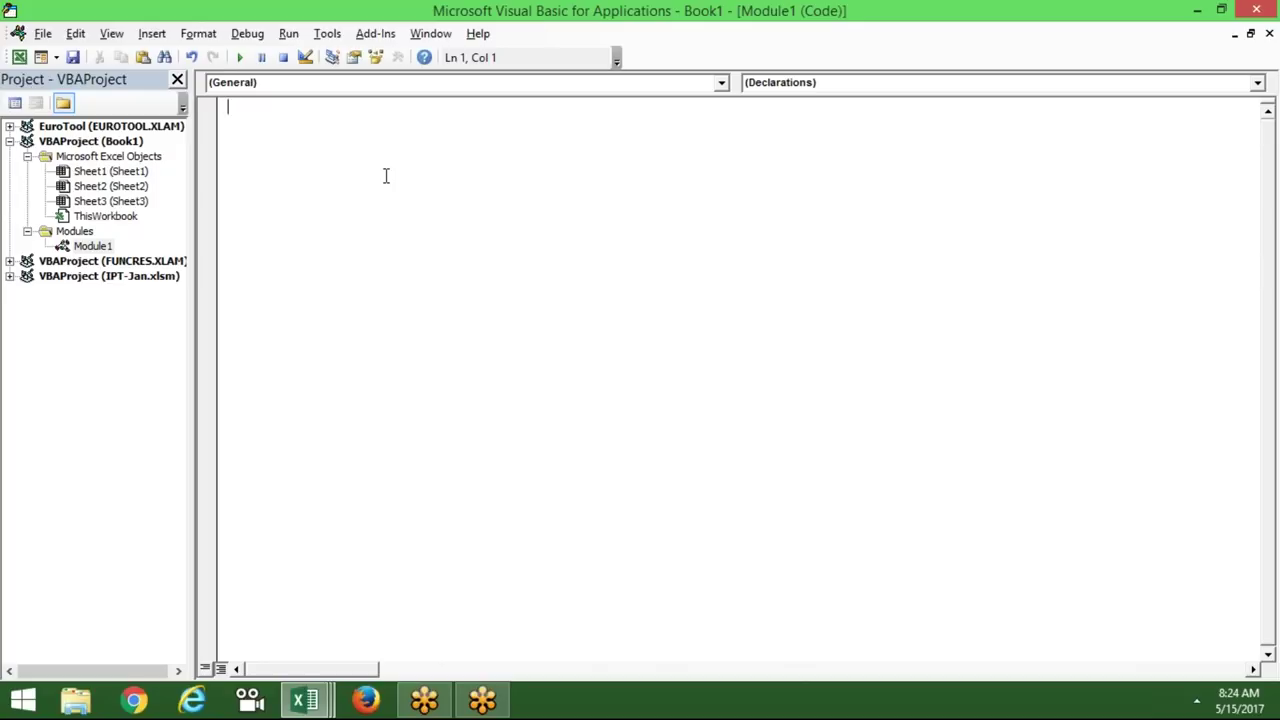
Write the line 'sub test today()', dismissing the compile error along the way.
text(sub)
key(Return)
key(Return)
text(rrr)
key(BackSpace)
key(BackSpace)
key(BackSpace)
text(test tot)
key(BackSpace)
text(day)
text(())
key(Return)
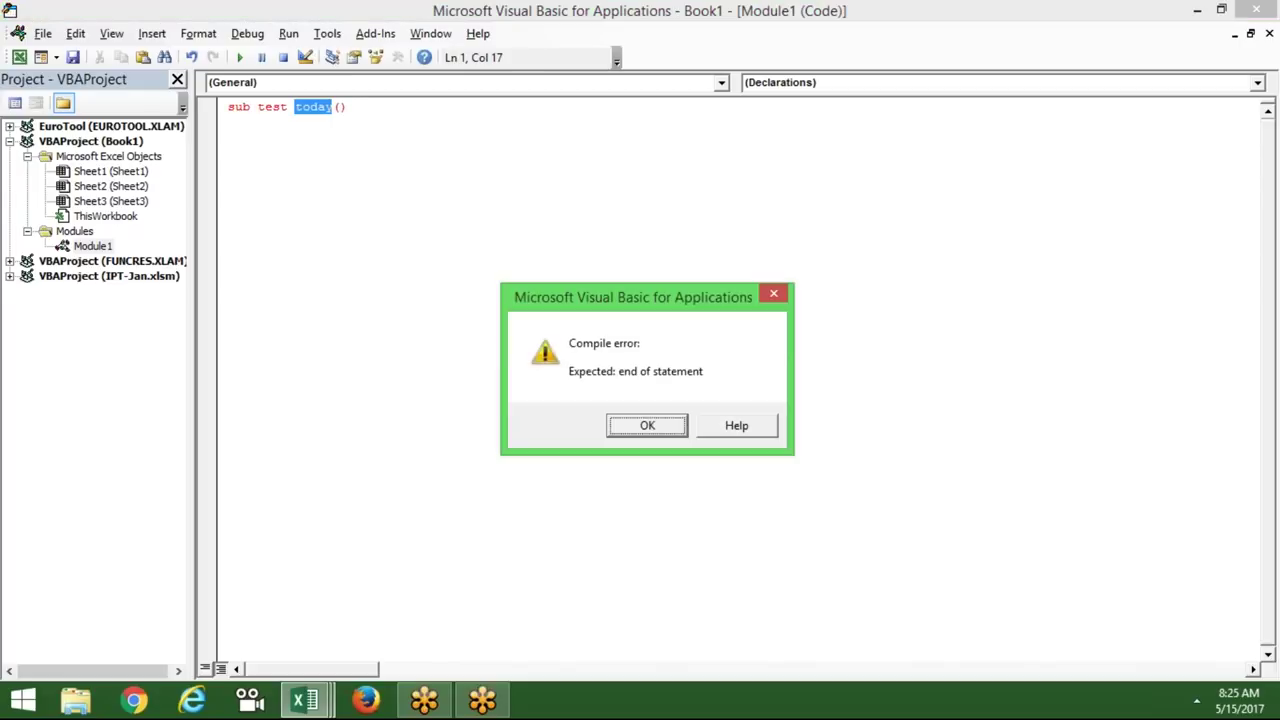
key(Return)
key(Return)
key(Return)
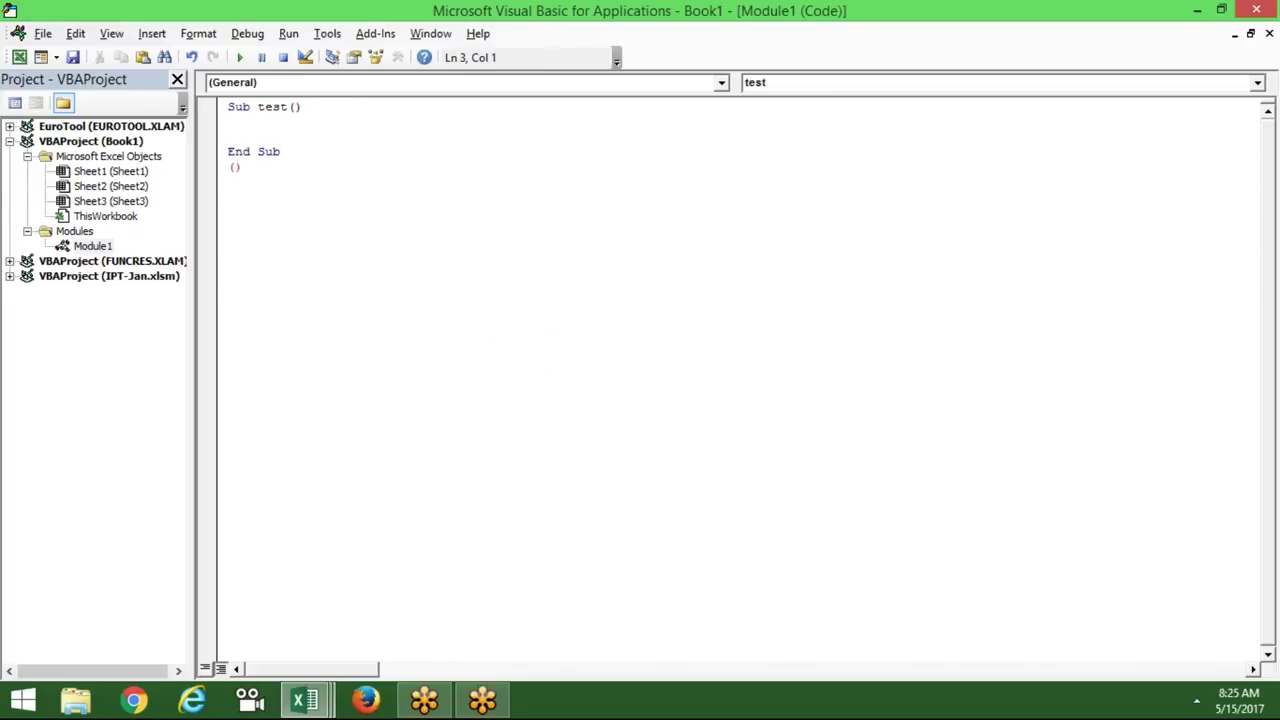
Join the name as test_today with an underscore and add blank body lines.
key(ctrl+z)
key(ctrl+z)
click(288, 106)
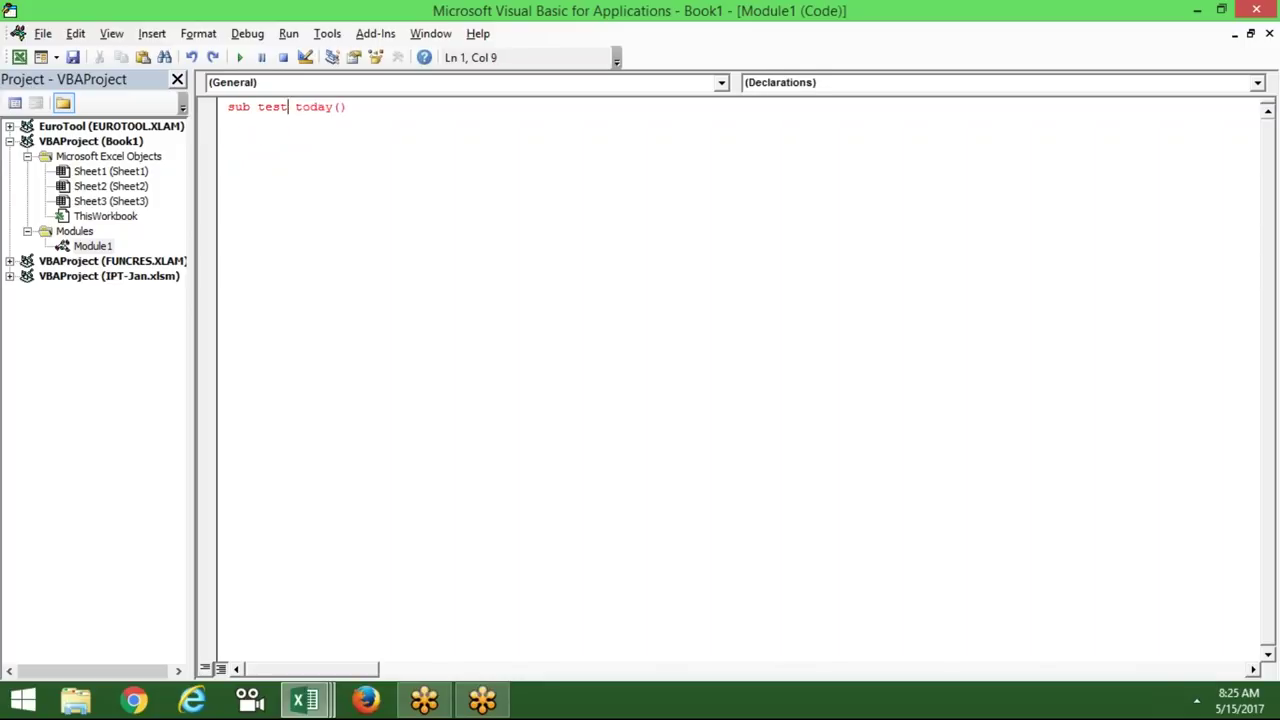
key(shift+Right)
key(shift+Right)
key(shift+Left)
key(Delete)
text(_)
key(Return)
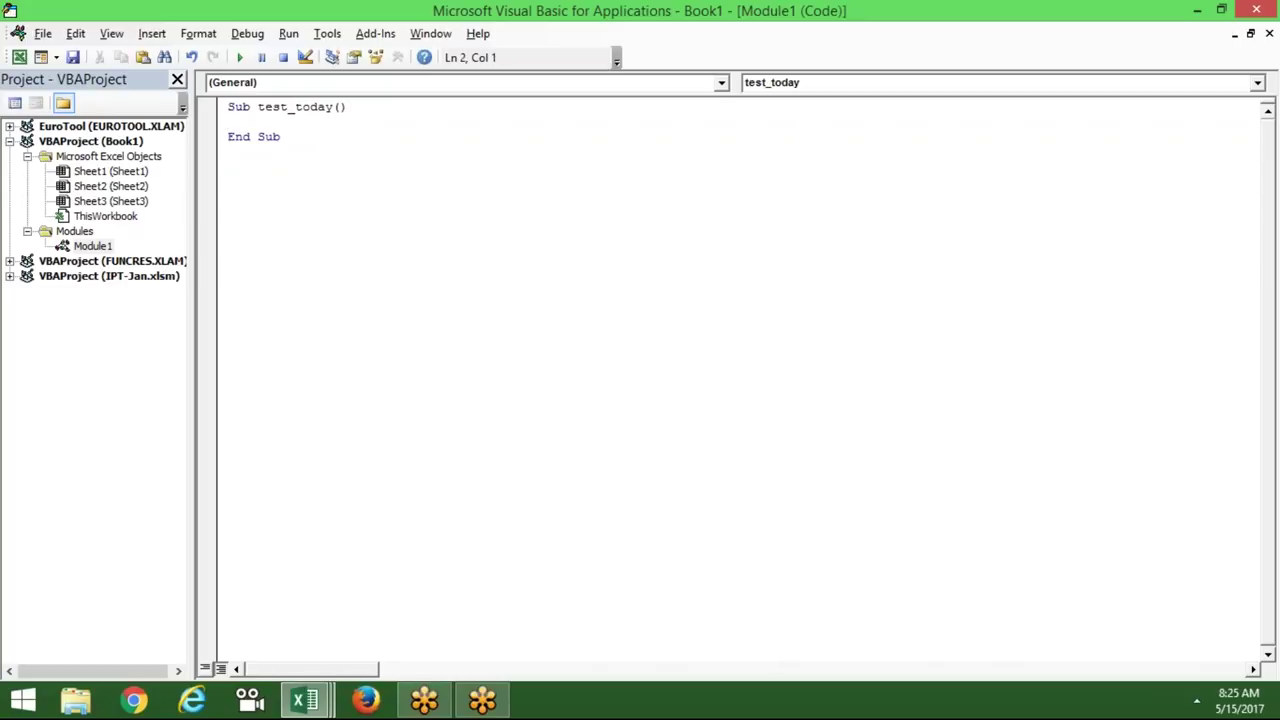
key(Return)
key(Return)
key(Return)
Rename the procedure from test_today to raj1, then return to Book1's Sheet2.
click(336, 115)
click(335, 108)
key(BackSpace)
key(BackSpace)
key(BackSpace)
key(BackSpace)
key(BackSpace)
key(BackSpace)
key(BackSpace)
key(BackSpace)
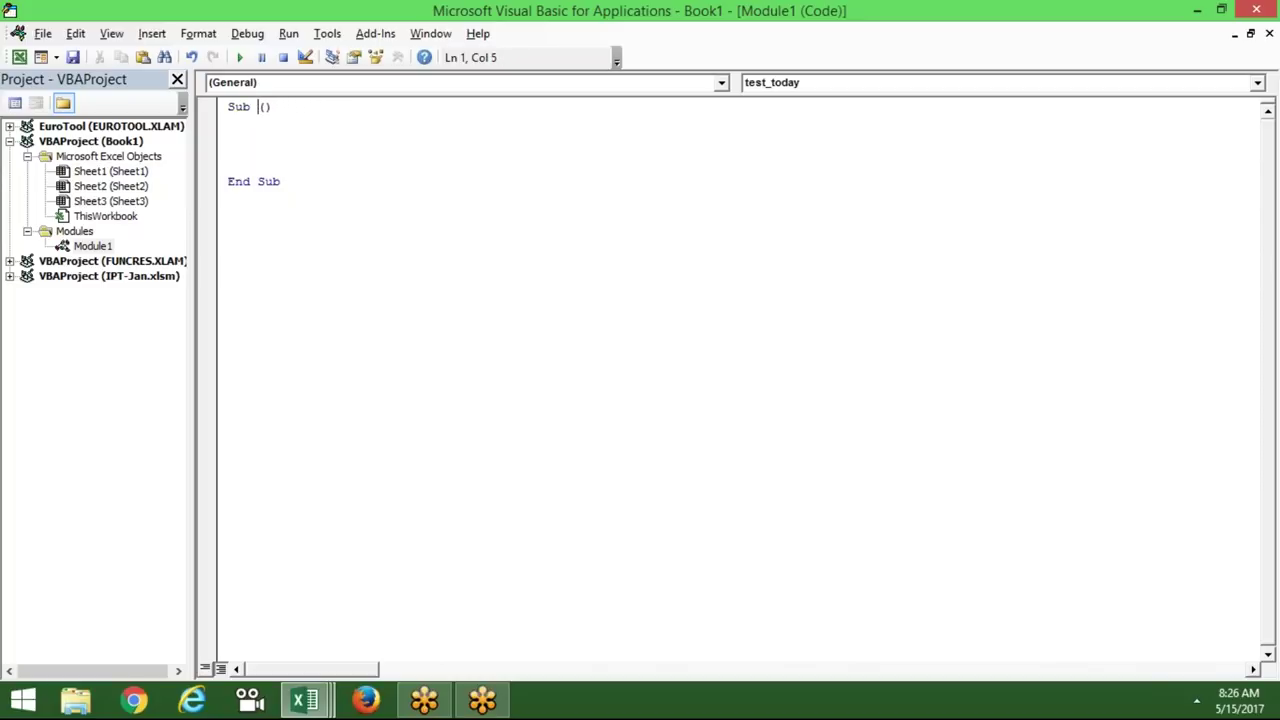
text(raj1)
click(334, 140)
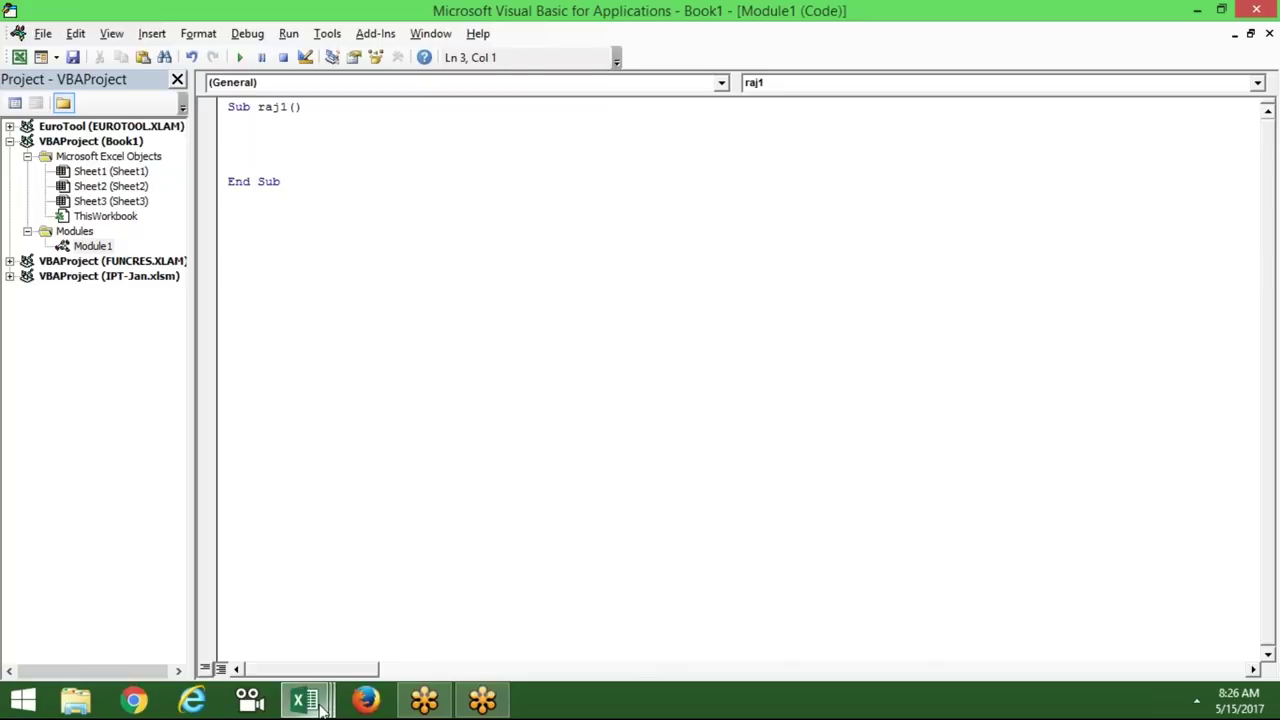
mouse_move(305, 700)
click(323, 649)
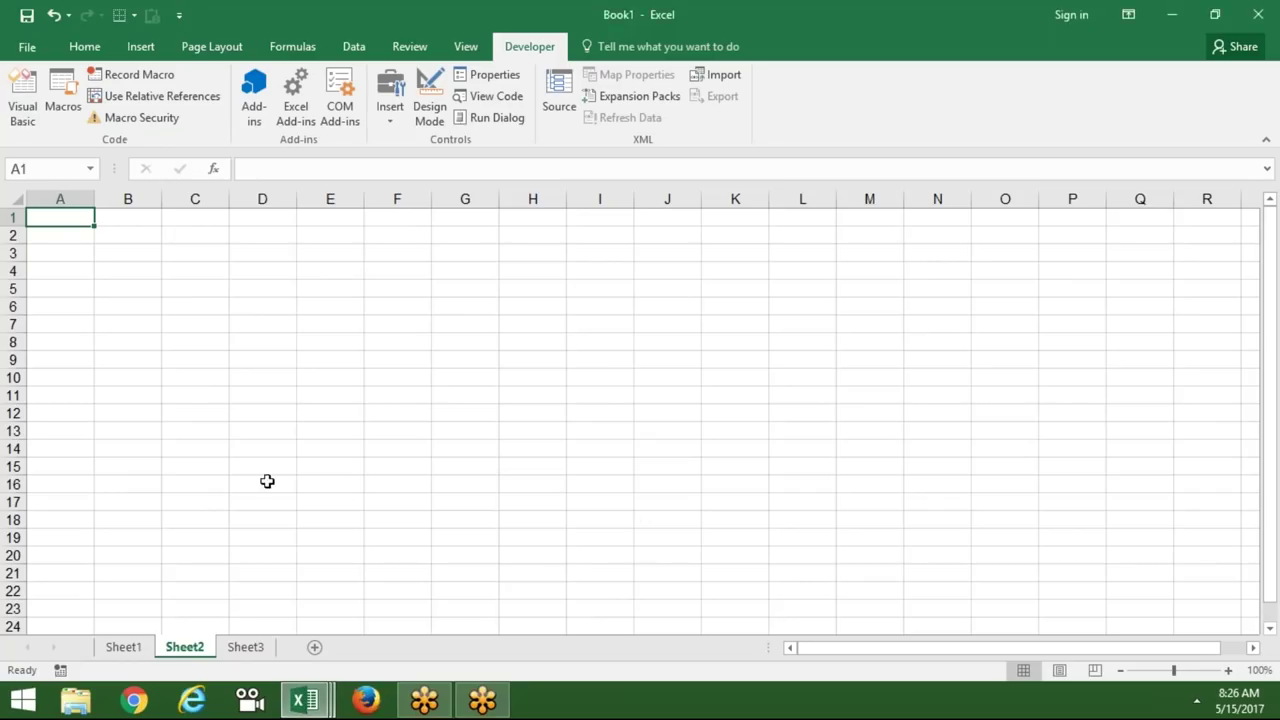
click(36, 170)
text(ra)
text(j)
key(Return)
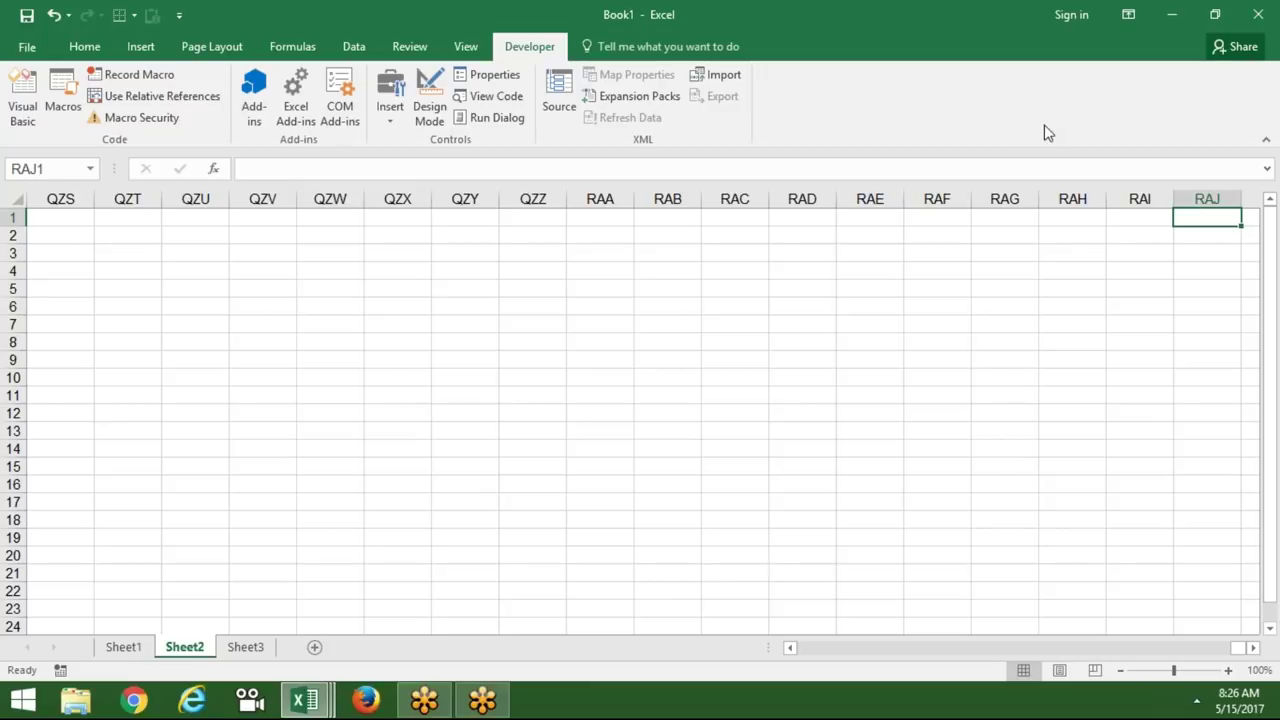
key(alt+F11)
click(278, 256)
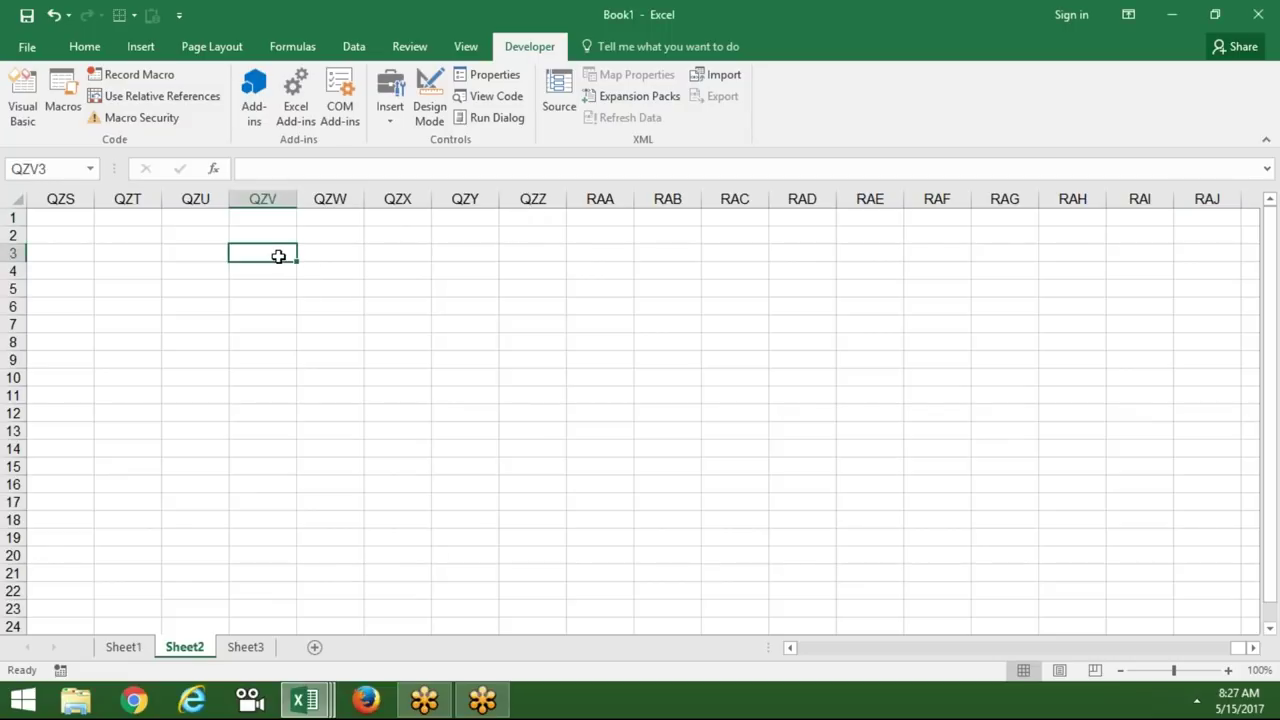
key(ctrl+Left)
key(ctrl+Up)
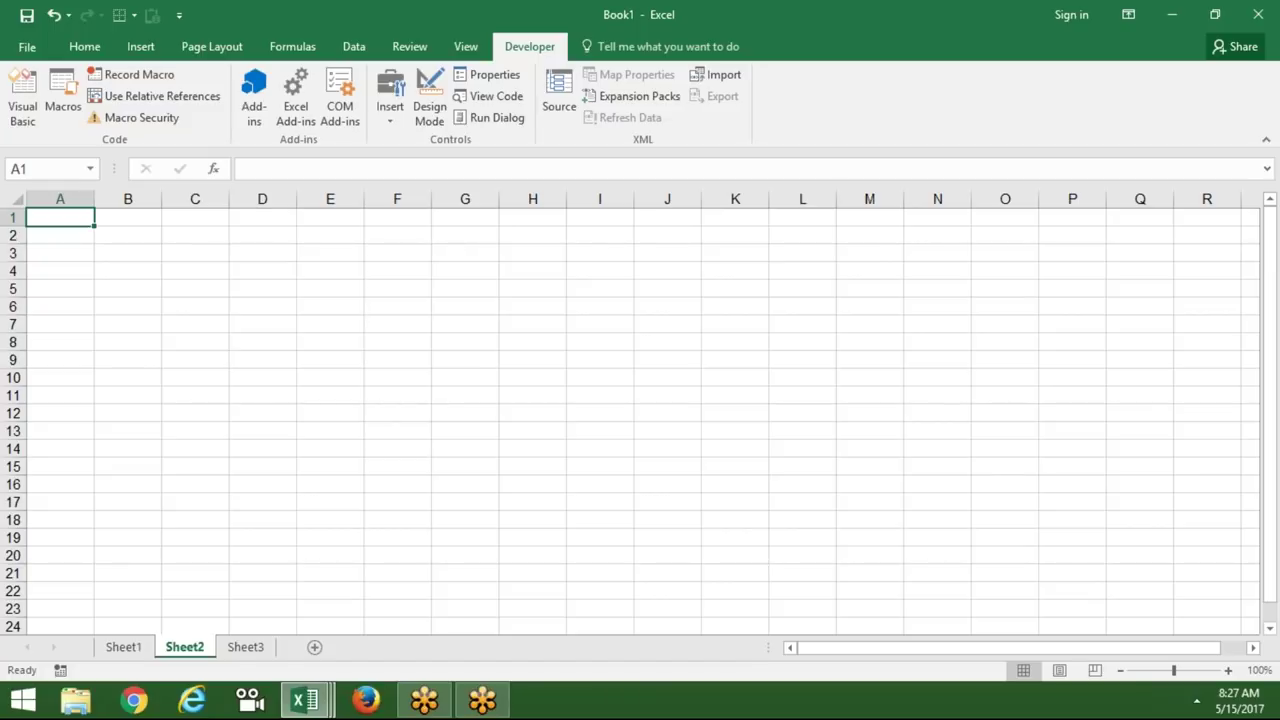
click(305, 700)
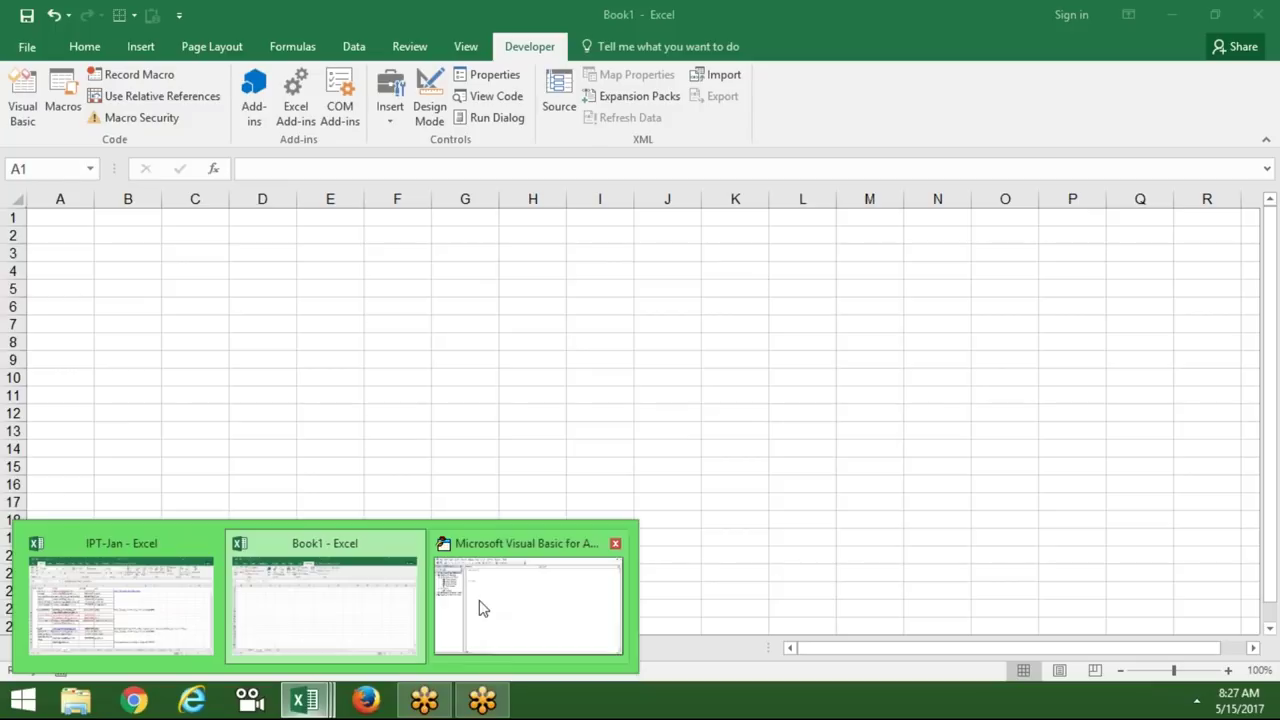
Back in the VBA editor, rename the procedure raj1 to raj_1.
click(480, 608)
click(281, 111)
text(_1()
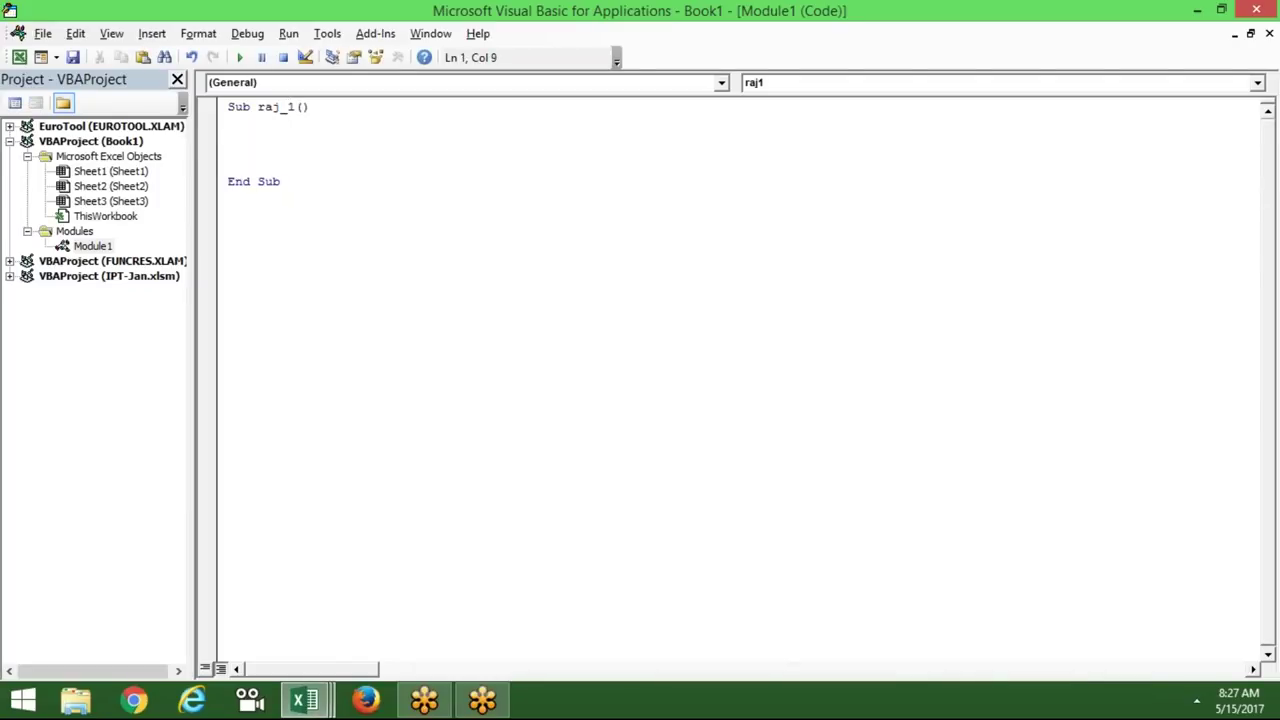
key(Down)
key(Down)
key(Down)
key(Down)
click(285, 106)
text(_)
Type 'application' as the first line of the procedure body.
click(228, 122)
text(application)
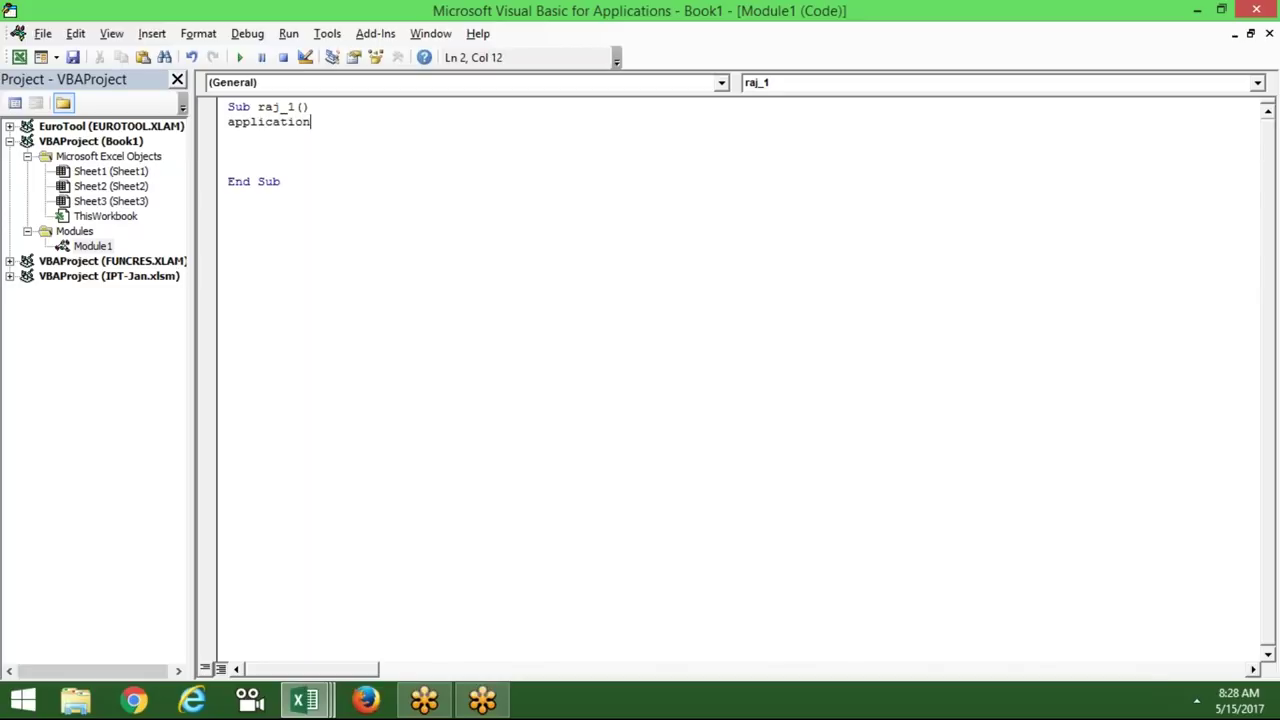
key(Return)
key(Return)
Add 'workbooks', 'sheets' and 'range' on successive lines below Application in raj_1.
key(Up)
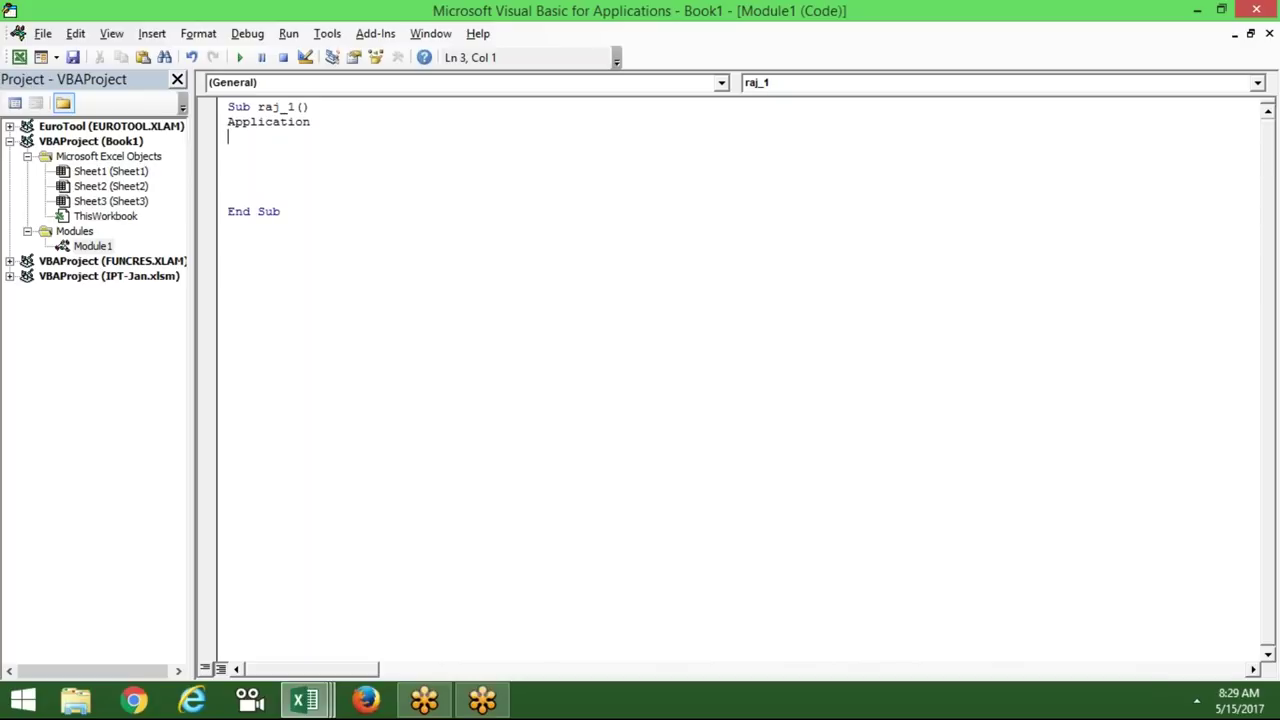
text(wor)
text(kbooks)
key(Return)
text(sheets)
key(Return)
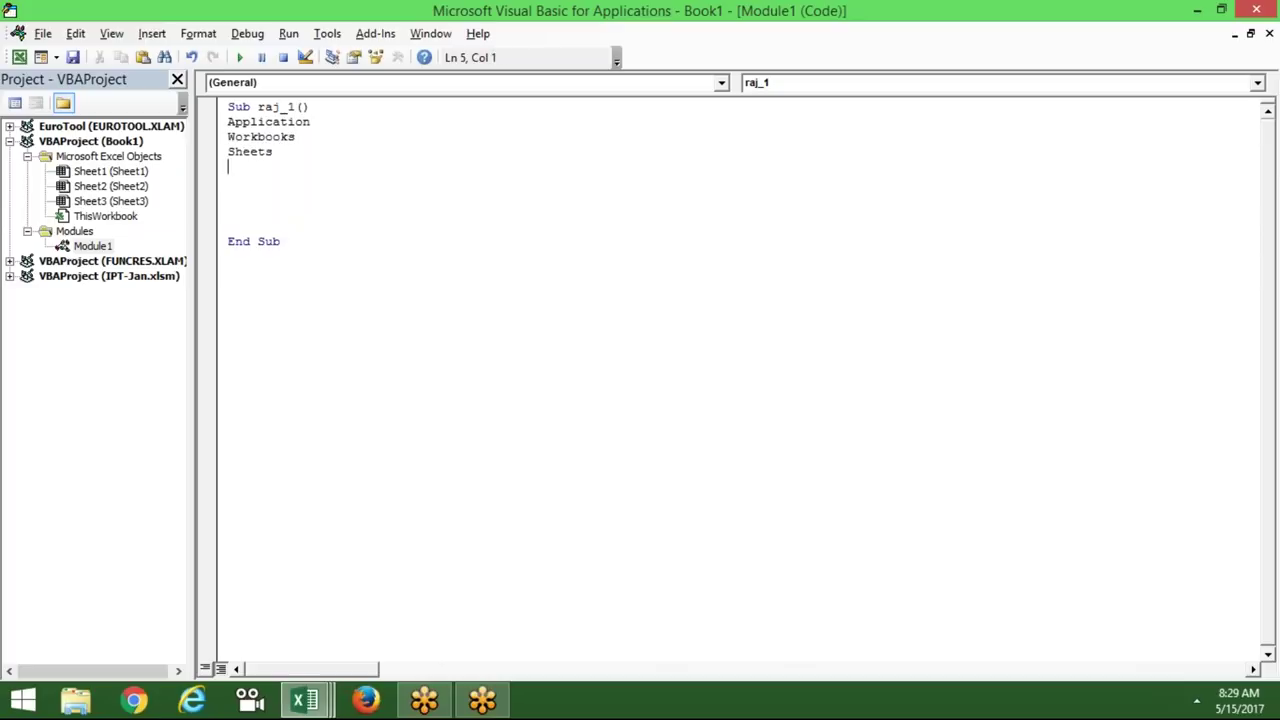
text(range)
key(Return)
click(266, 166)
key(Up)
key(Up)
key(Right)
key(Right)
key(Right)
key(Right)
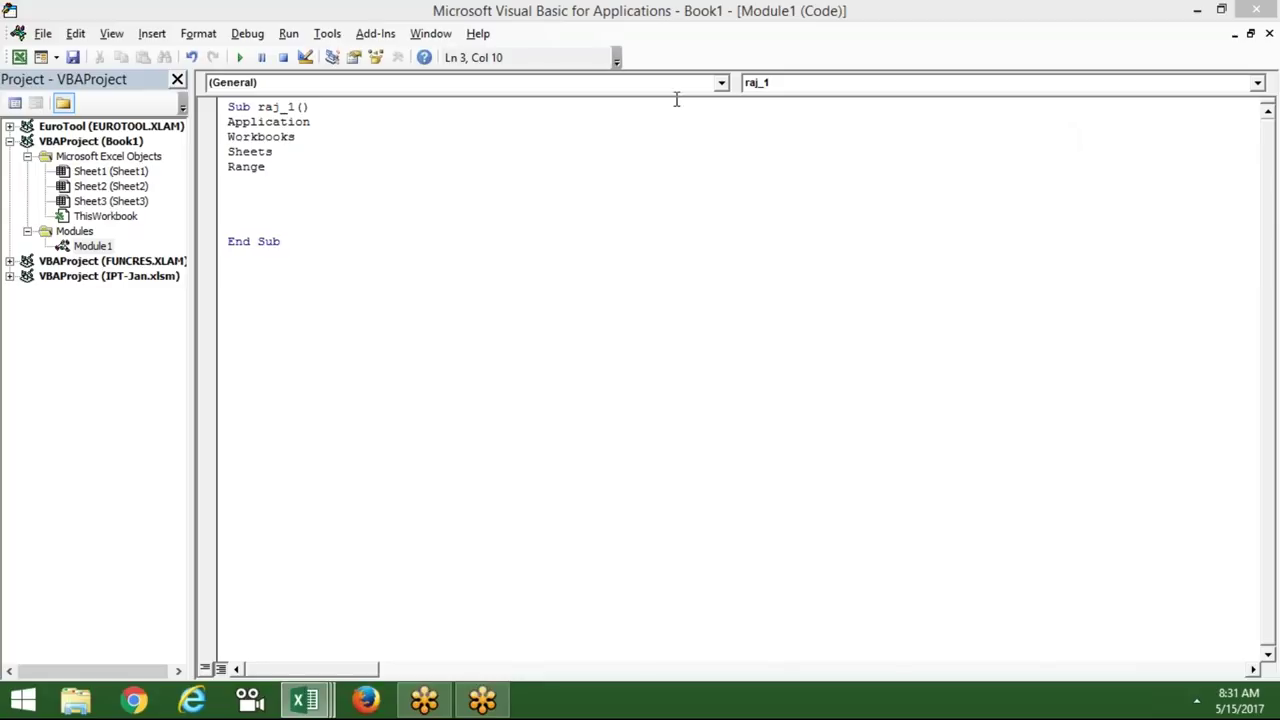
Highlight Application, Workbooks, Sheets and Range in turn in the raj_1 code.
click(264, 121)
double_click(264, 121)
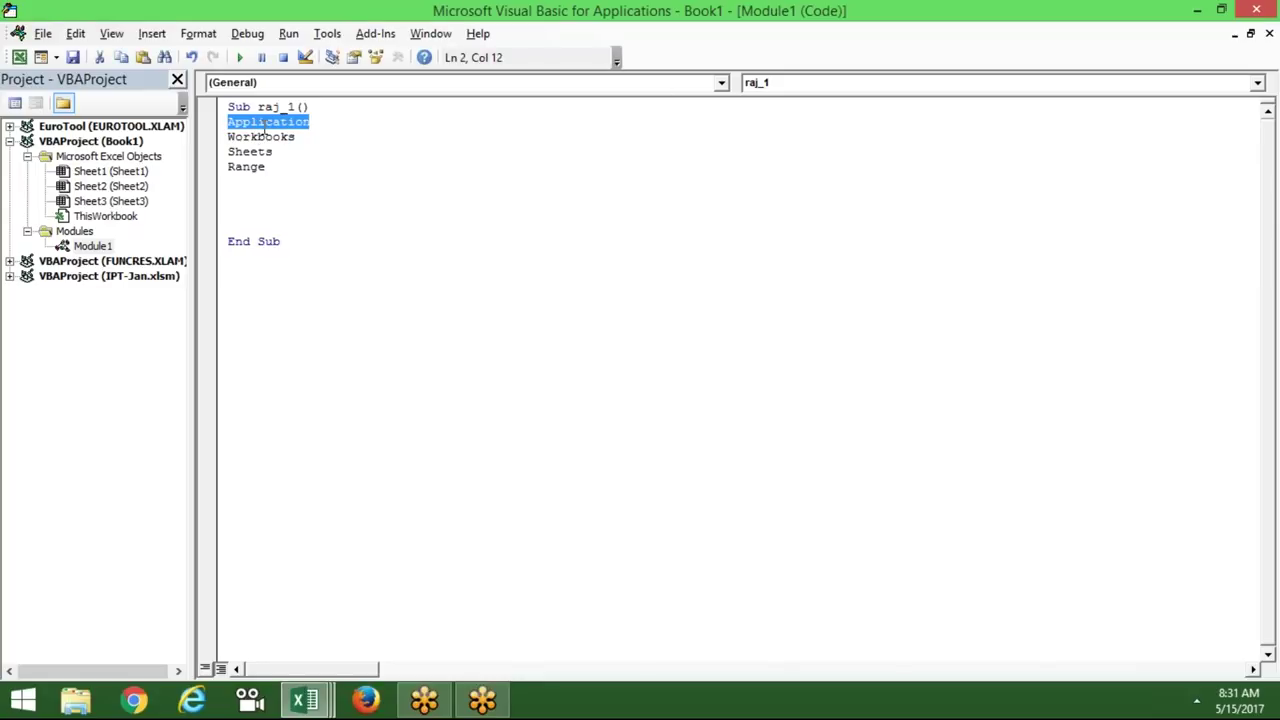
double_click(263, 136)
click(260, 151)
double_click(259, 151)
click(254, 166)
double_click(254, 166)
click(254, 166)
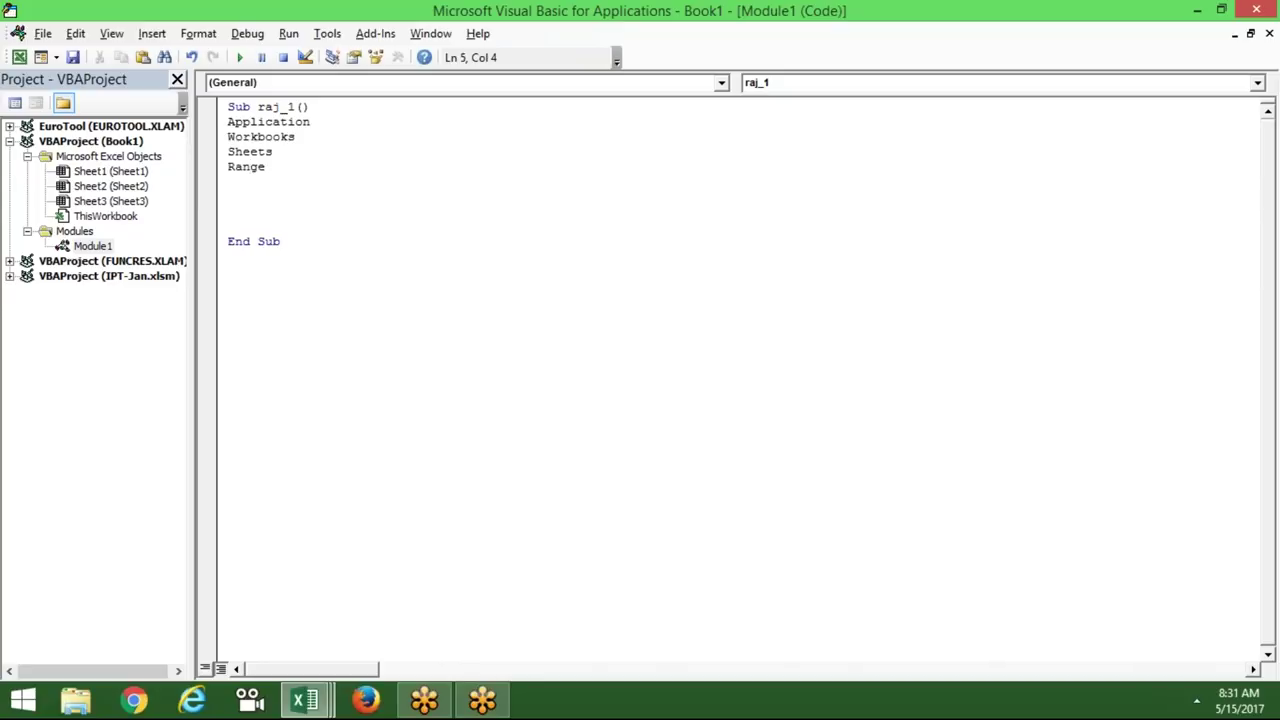
click(245, 199)
Go over the object names again, highlighting Workbooks, then the Sheets and Range lines.
double_click(226, 137)
click(226, 137)
click(233, 121)
click(232, 138)
double_click(233, 140)
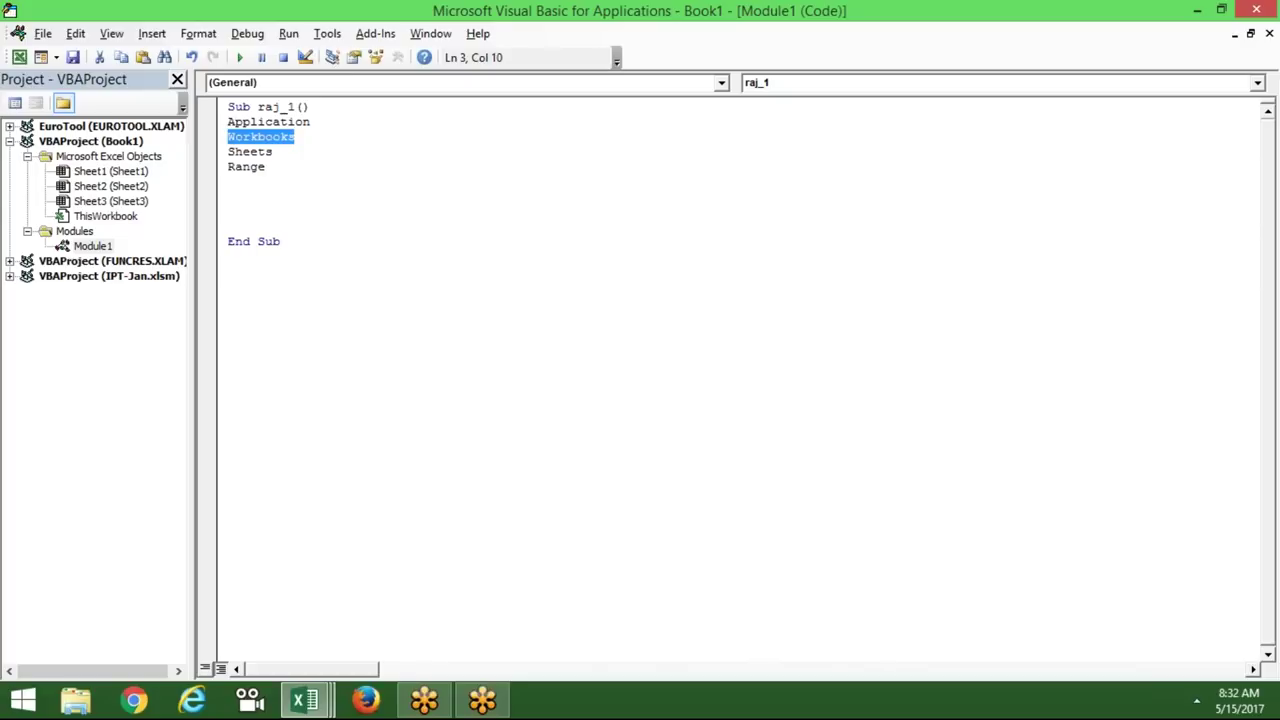
double_click(240, 151)
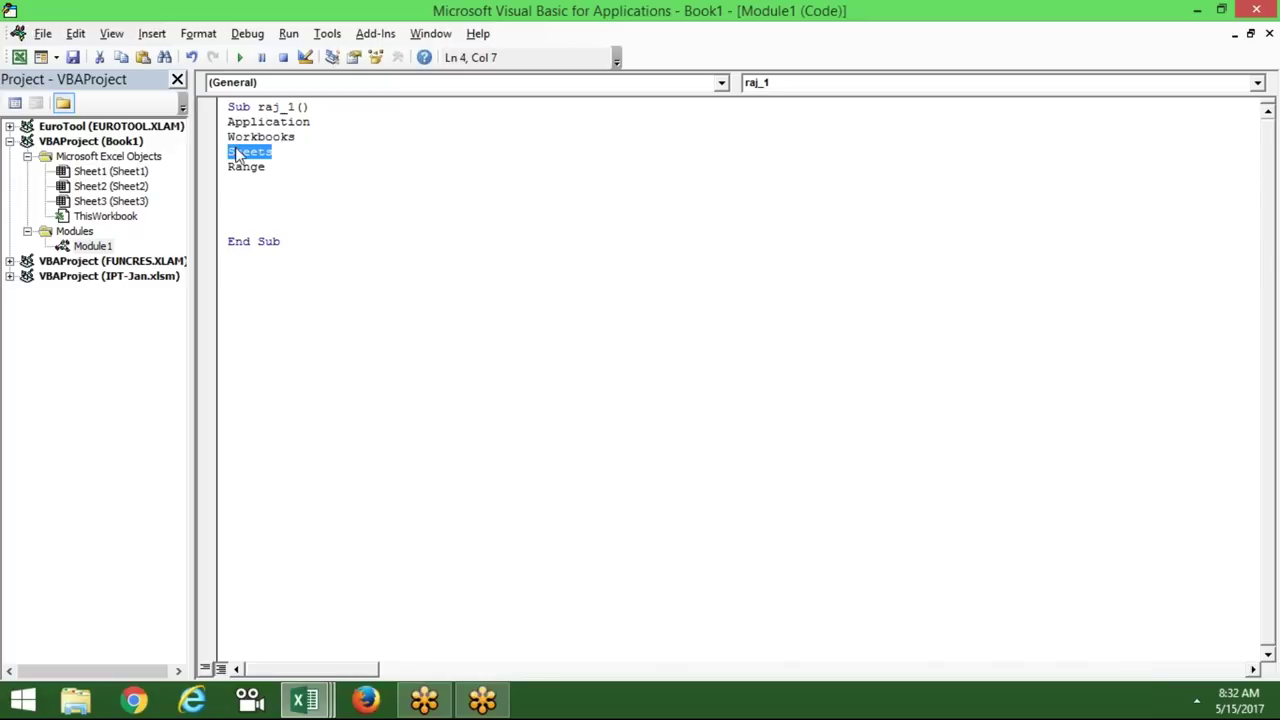
double_click(237, 167)
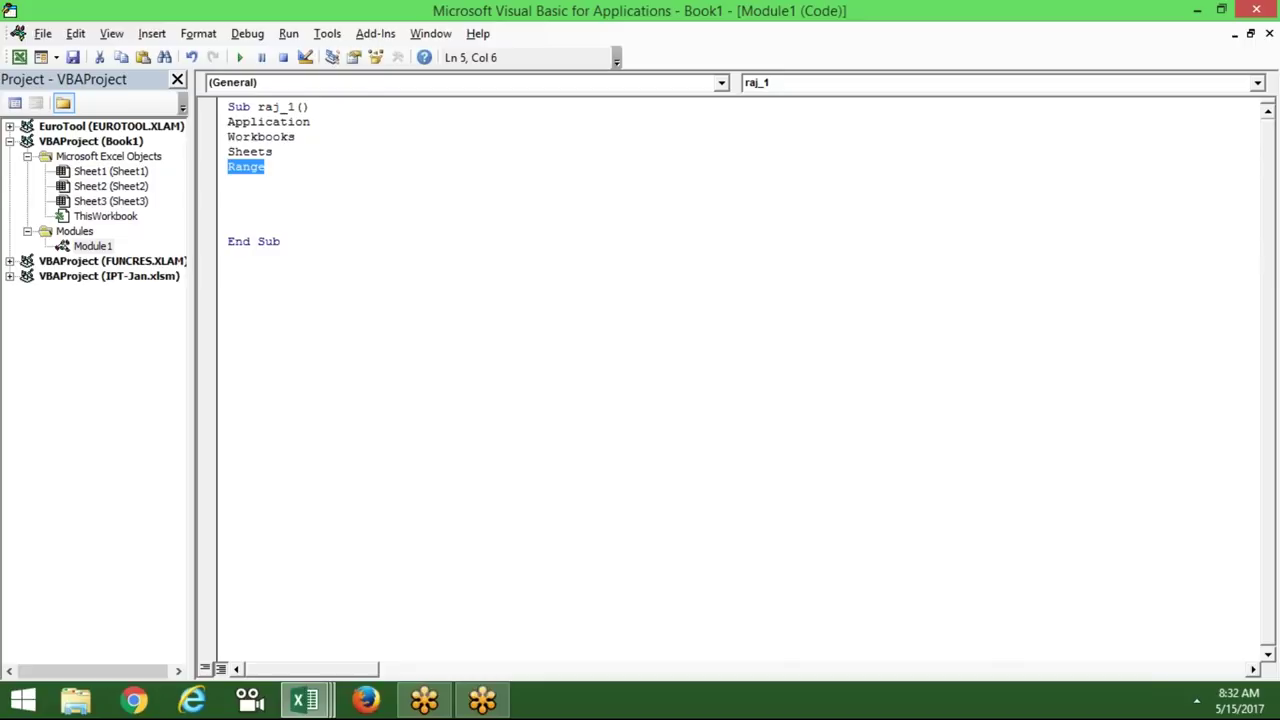
On a new line after Range, try 'workbooks.Open' with IntelliSense, then delete the trial line.
click(242, 182)
key(Return)
text(wor)
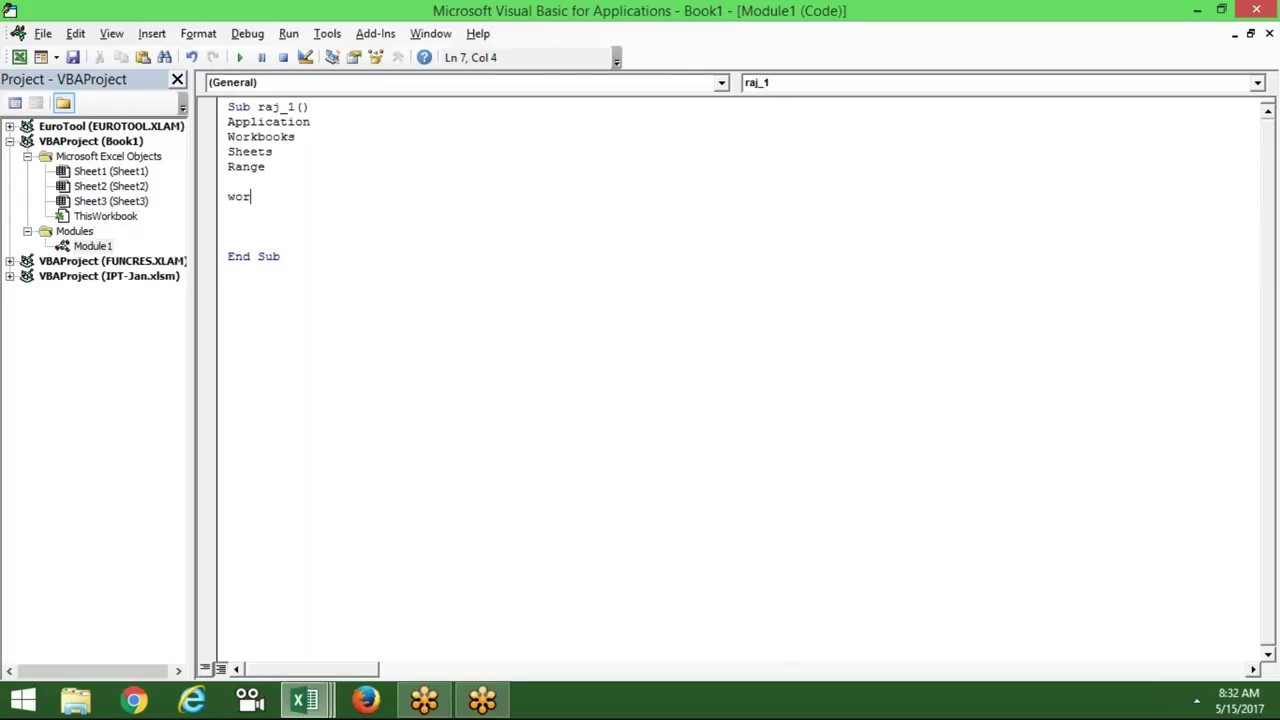
text(kbooks.)
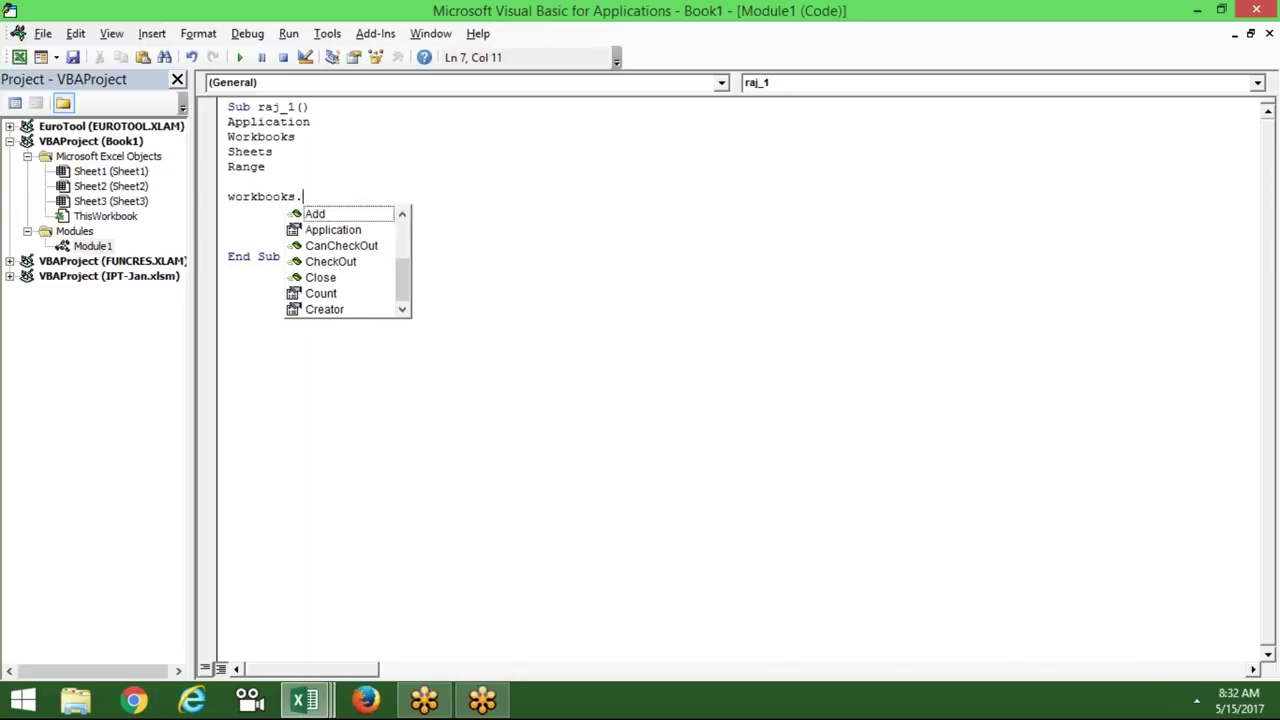
text(op)
key(Tab)
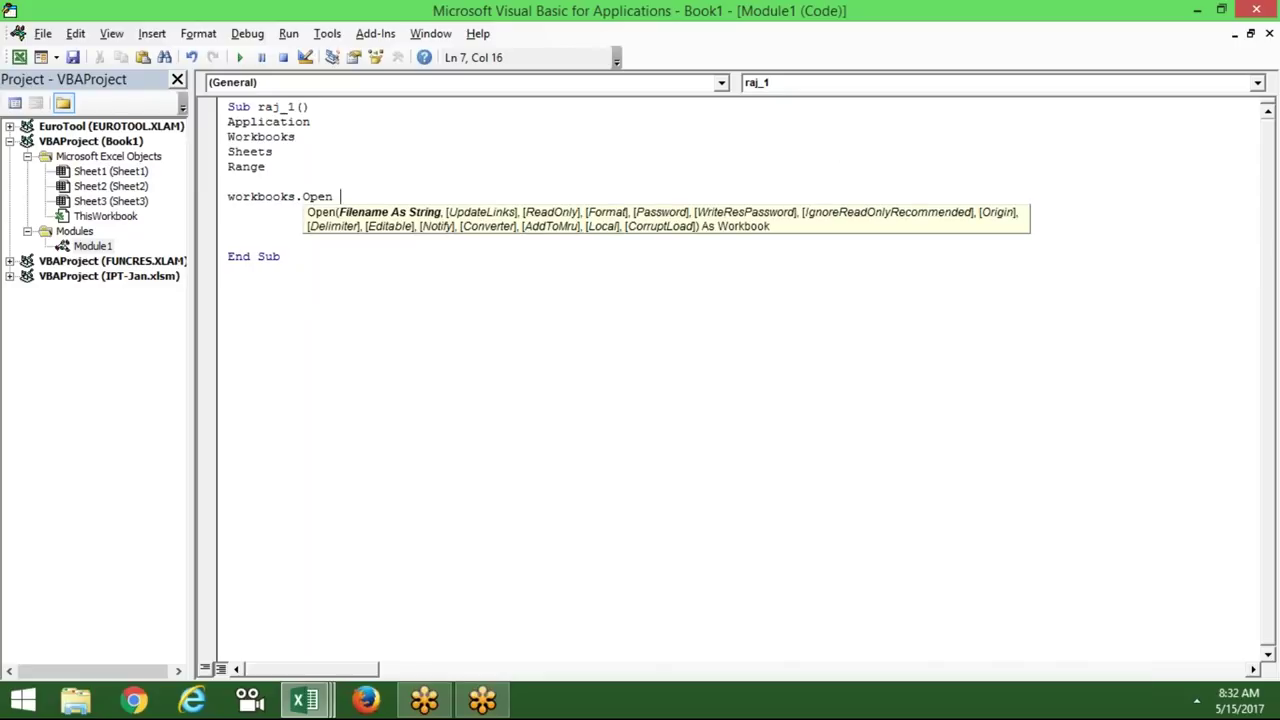
key(BackSpace)
key(BackSpace)
key(BackSpace)
key(BackSpace)
key(BackSpace)
key(BackSpace)
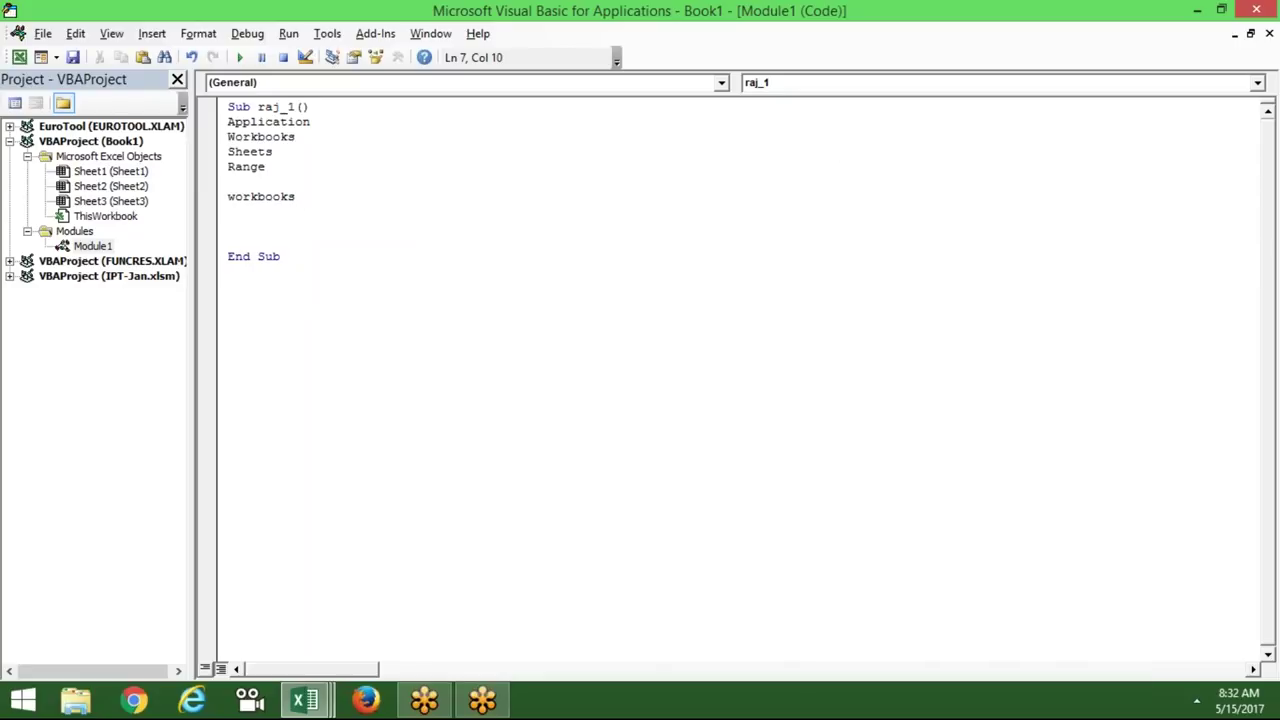
text(.)
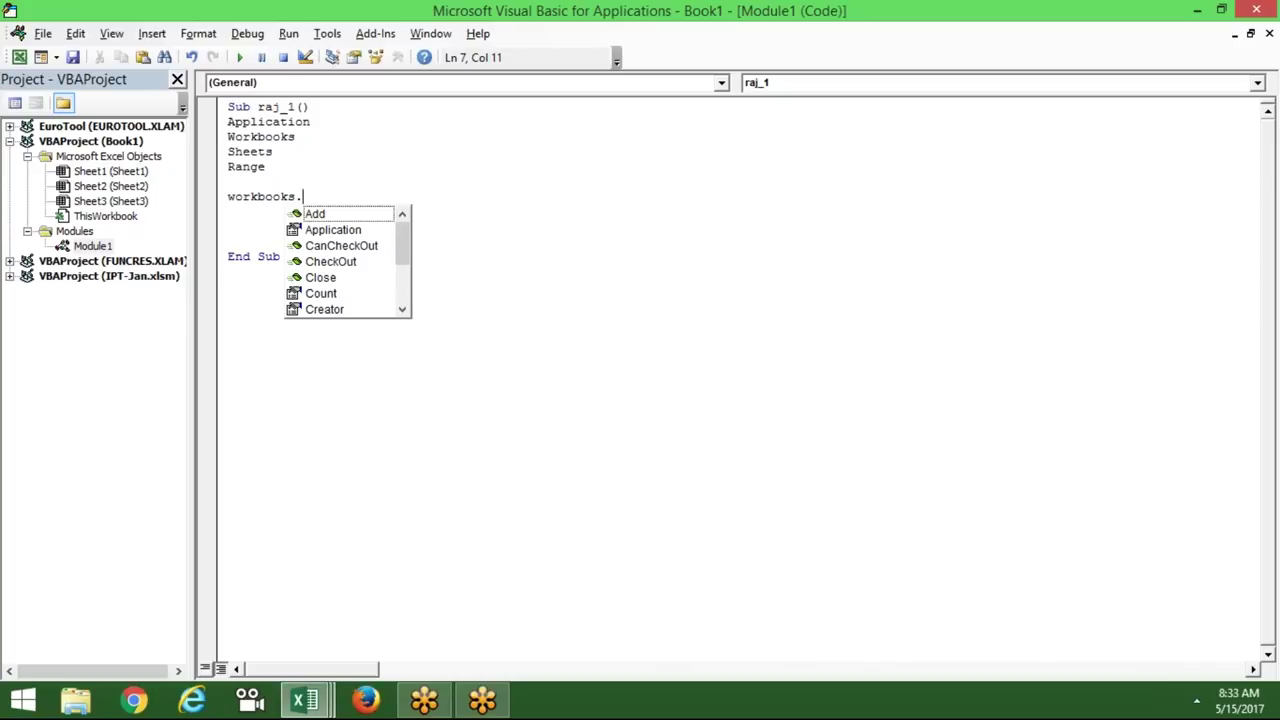
key(BackSpace)
key(BackSpace)
key(BackSpace)
key(BackSpace)
key(BackSpace)
key(BackSpace)
key(BackSpace)
key(BackSpace)
key(BackSpace)
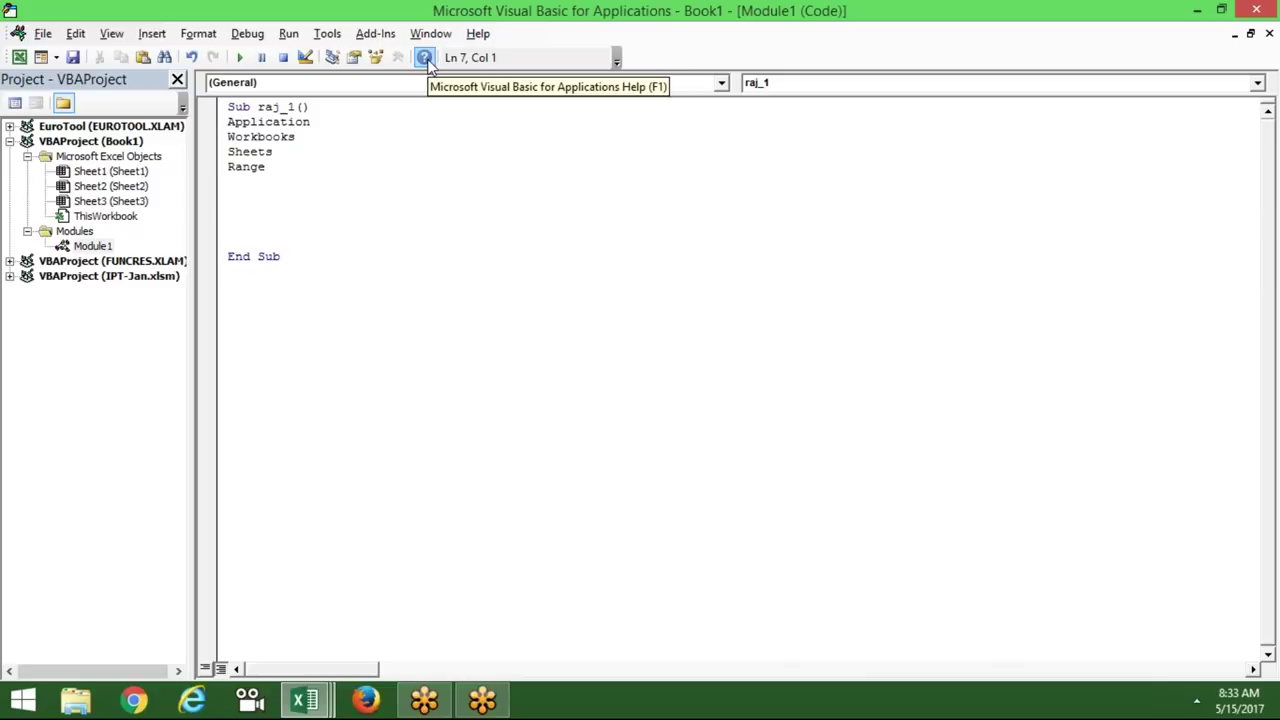
Open the MSDN help page from the VBA Help button, then return to the VBA editor.
click(424, 57)
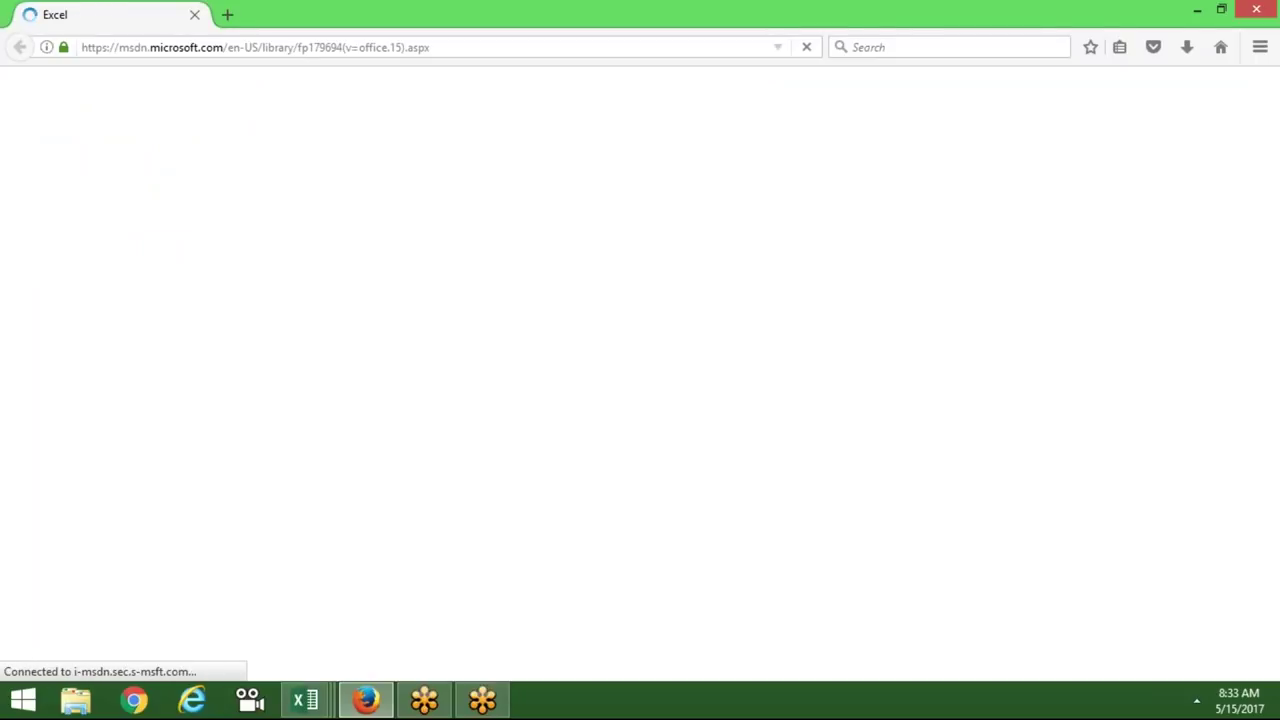
key(alt+Tab)
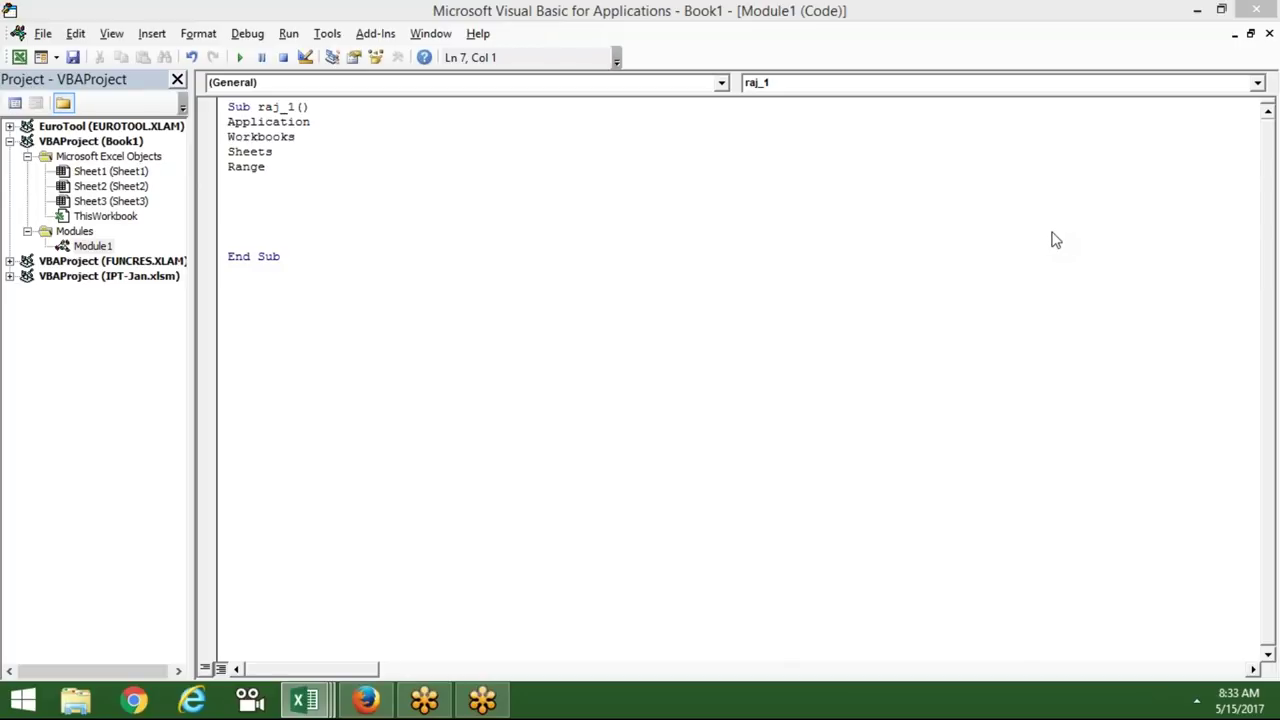
click(528, 294)
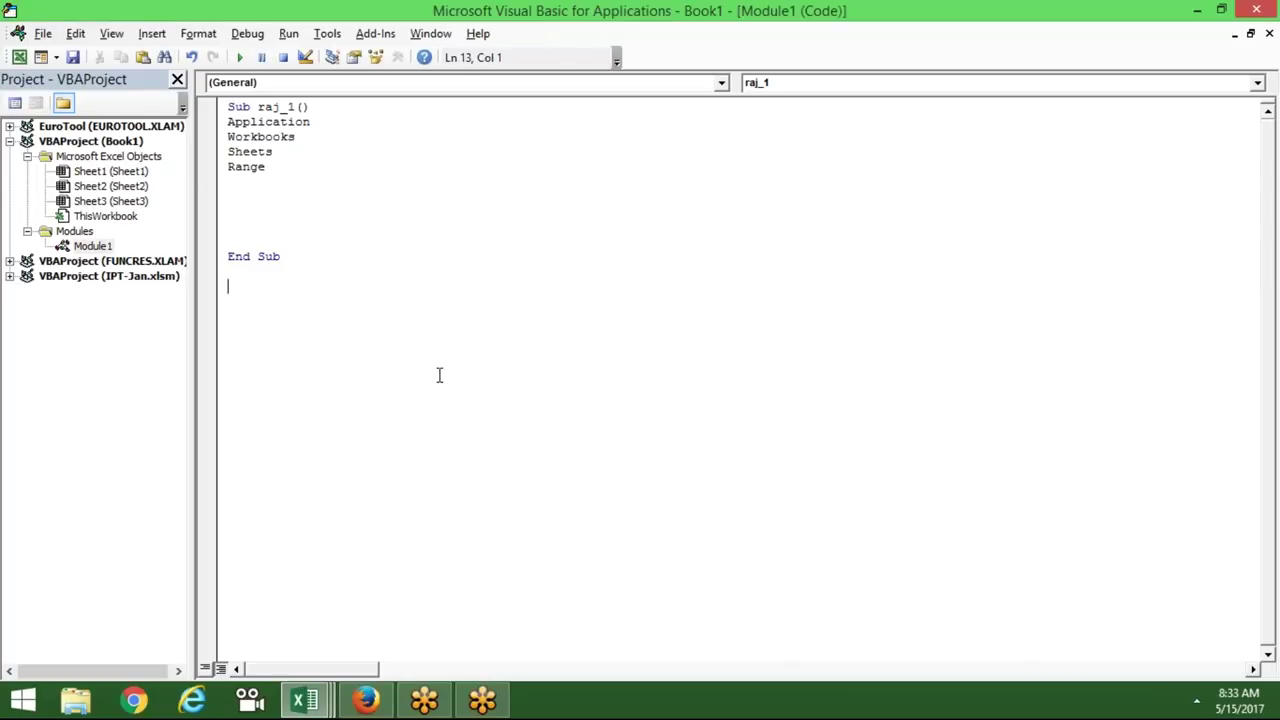
click(329, 181)
key(Down)
In Firefox's MSDN Excel page, open the Excel VBA reference.
click(366, 700)
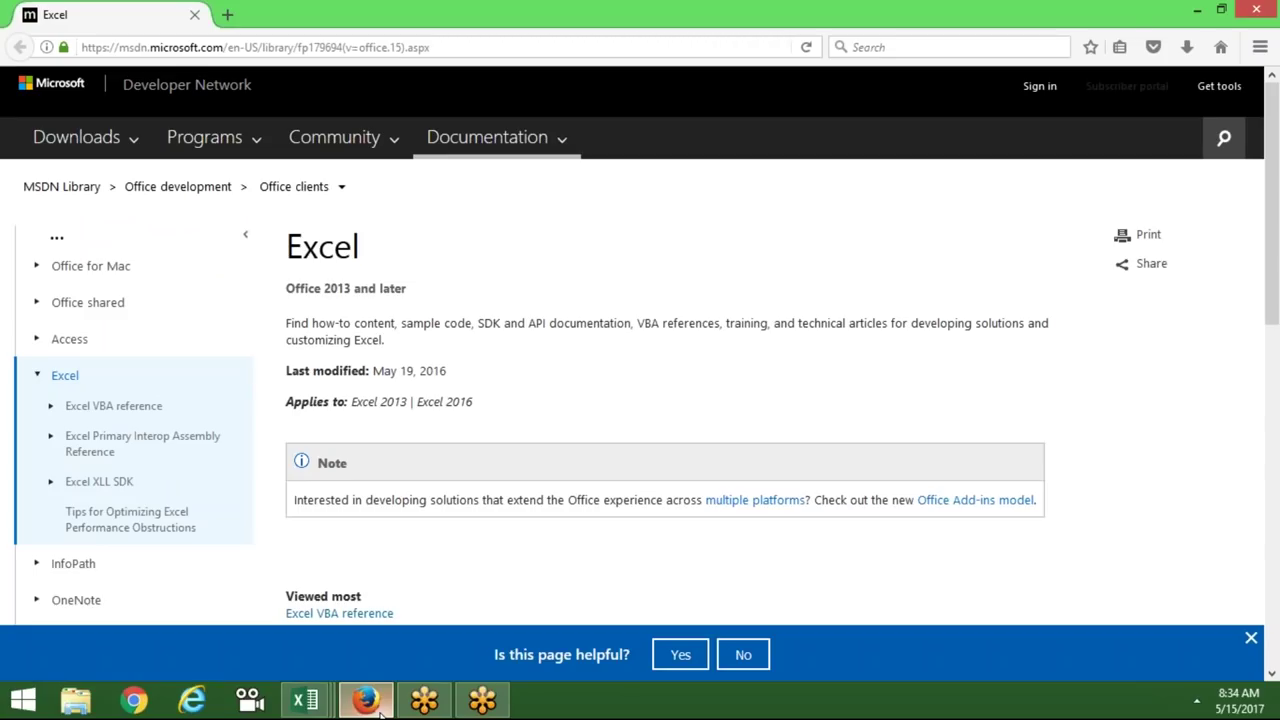
scroll(640, 400, down, 3)
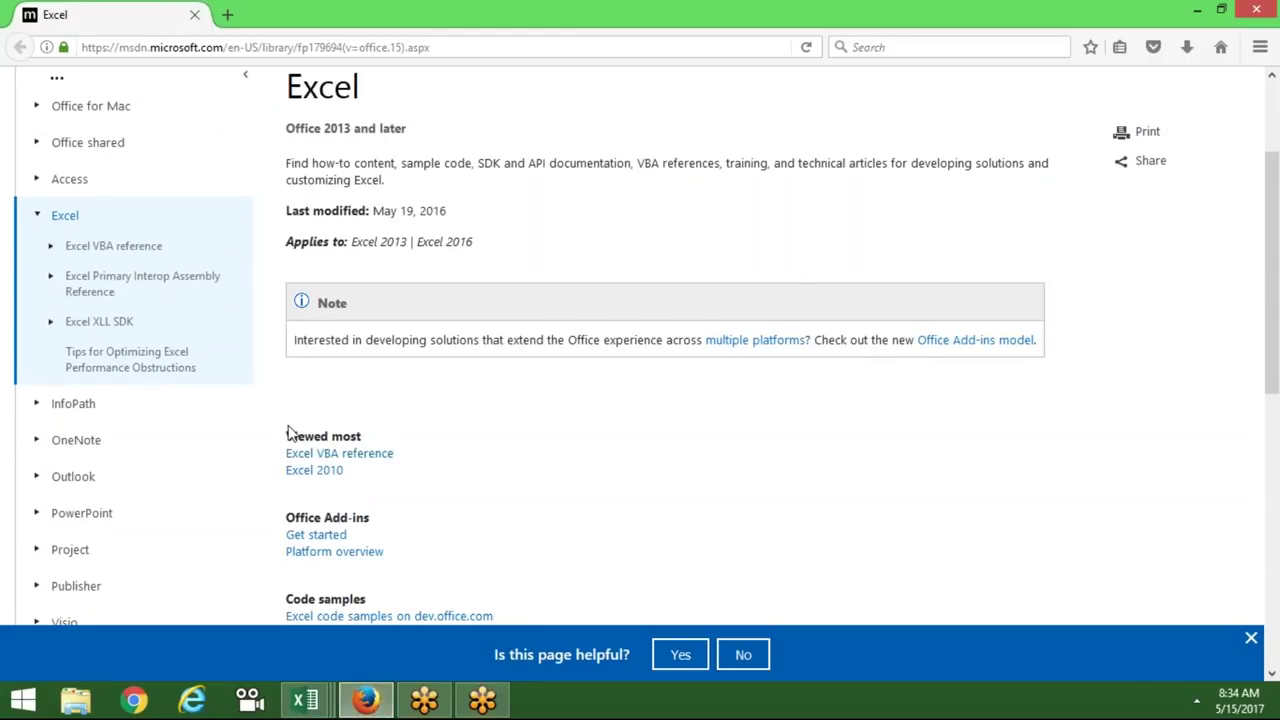
click(333, 455)
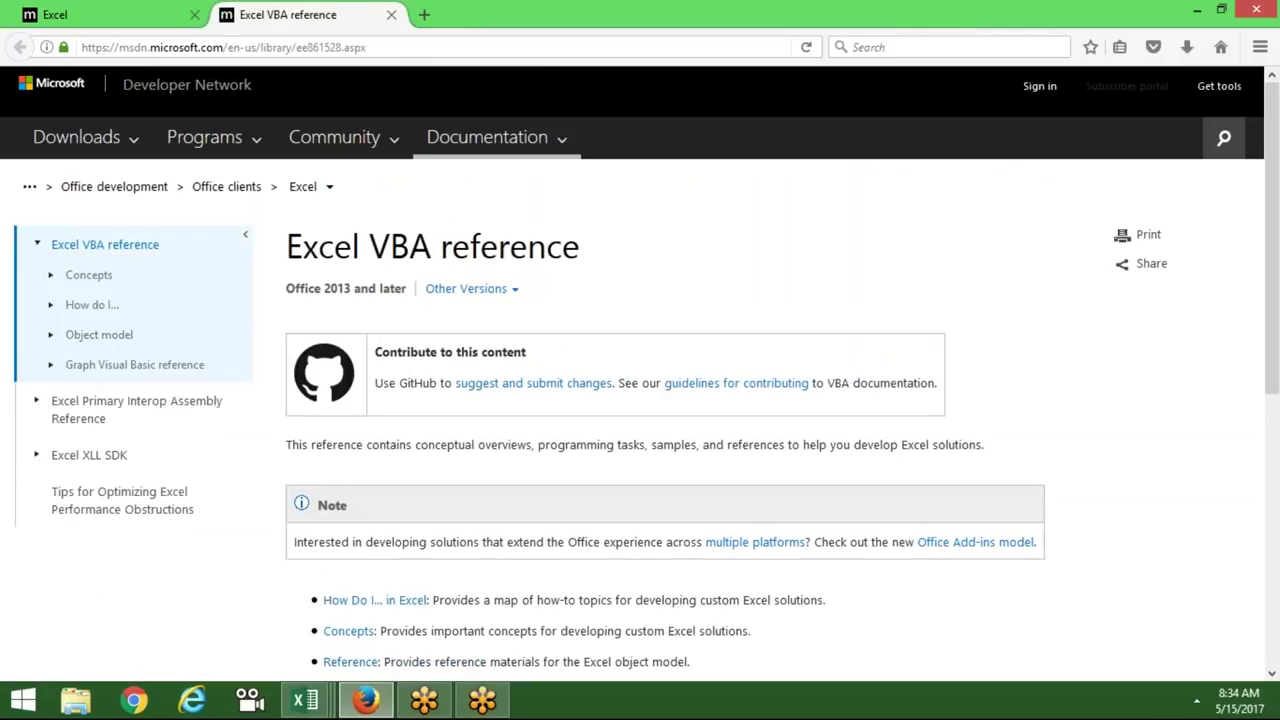
Open the Object model page and scroll through its list of Excel objects.
click(117, 340)
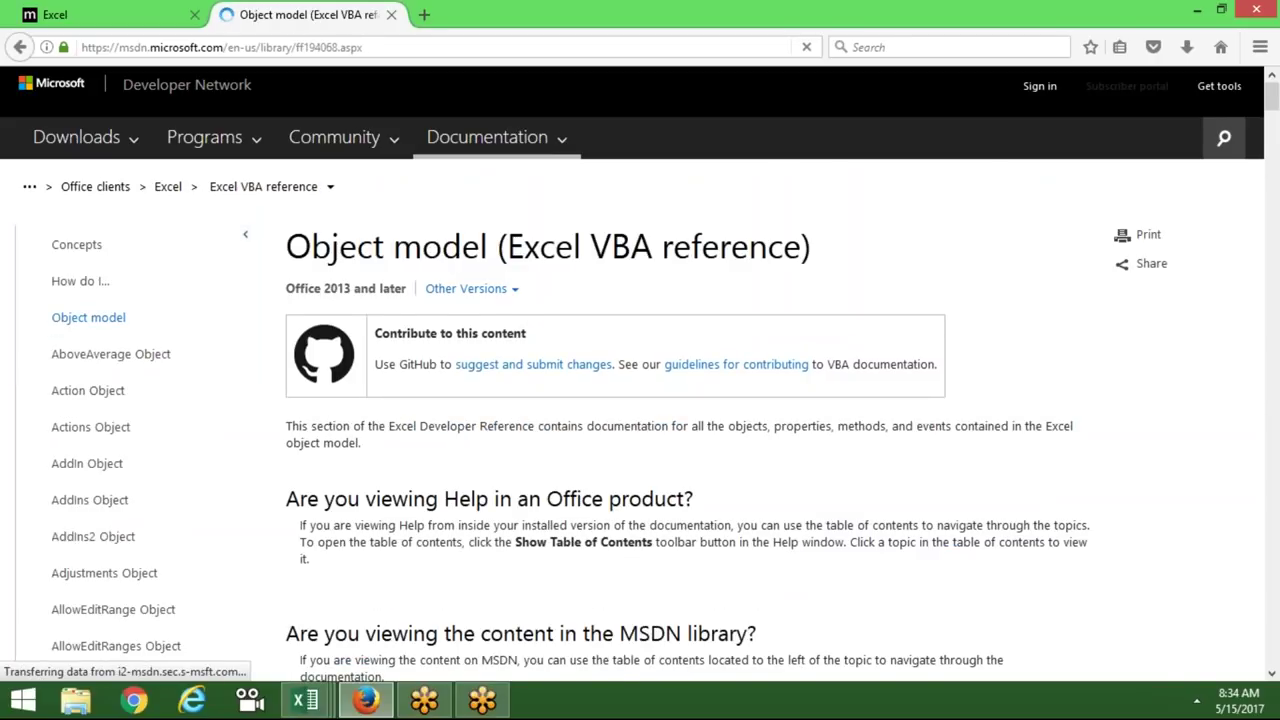
scroll(100, 340, down, 5)
scroll(100, 340, down, 5)
scroll(100, 340, down, 3)
scroll(100, 340, down, 5)
scroll(100, 340, down, 5)
scroll(130, 370, down, 5)
scroll(130, 370, down, 8)
scroll(633, 366, down, 10)
scroll(633, 366, down, 10)
scroll(633, 366, down, 10)
scroll(633, 366, down, 3)
scroll(110, 330, up, 2)
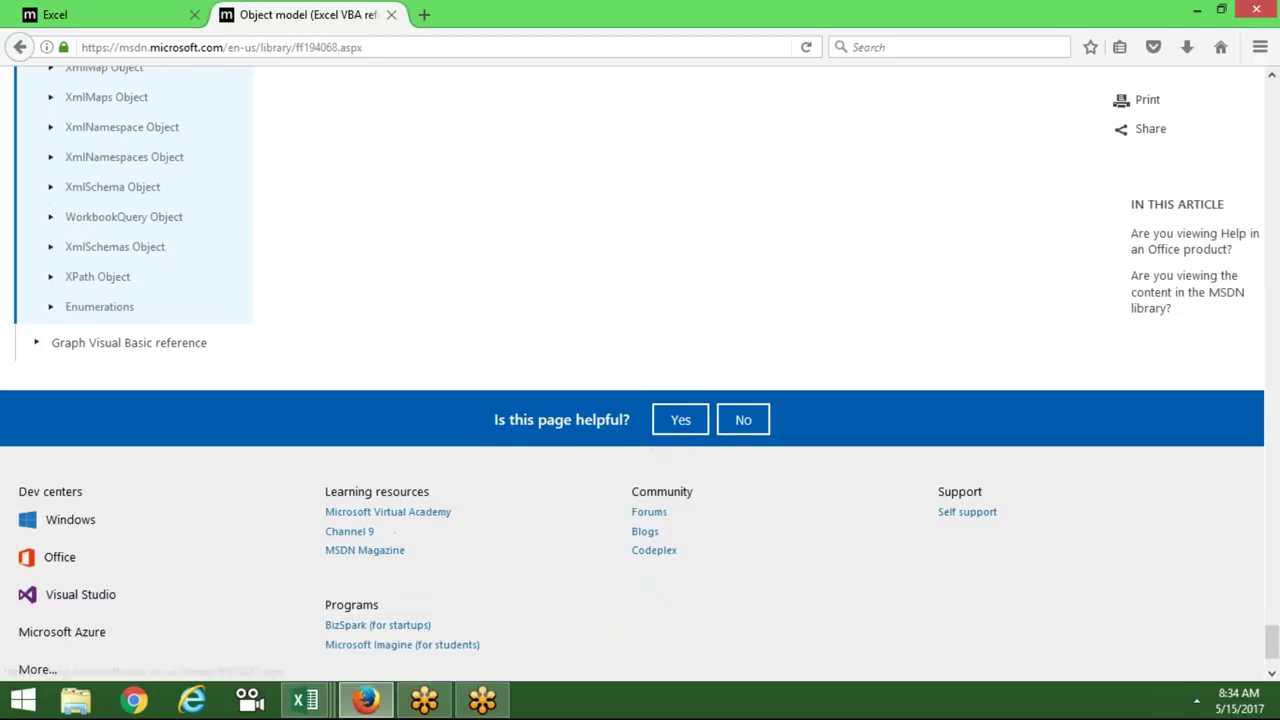
scroll(110, 330, up, 3)
scroll(110, 330, up, 1)
scroll(110, 330, up, 2)
scroll(170, 320, up, 1)
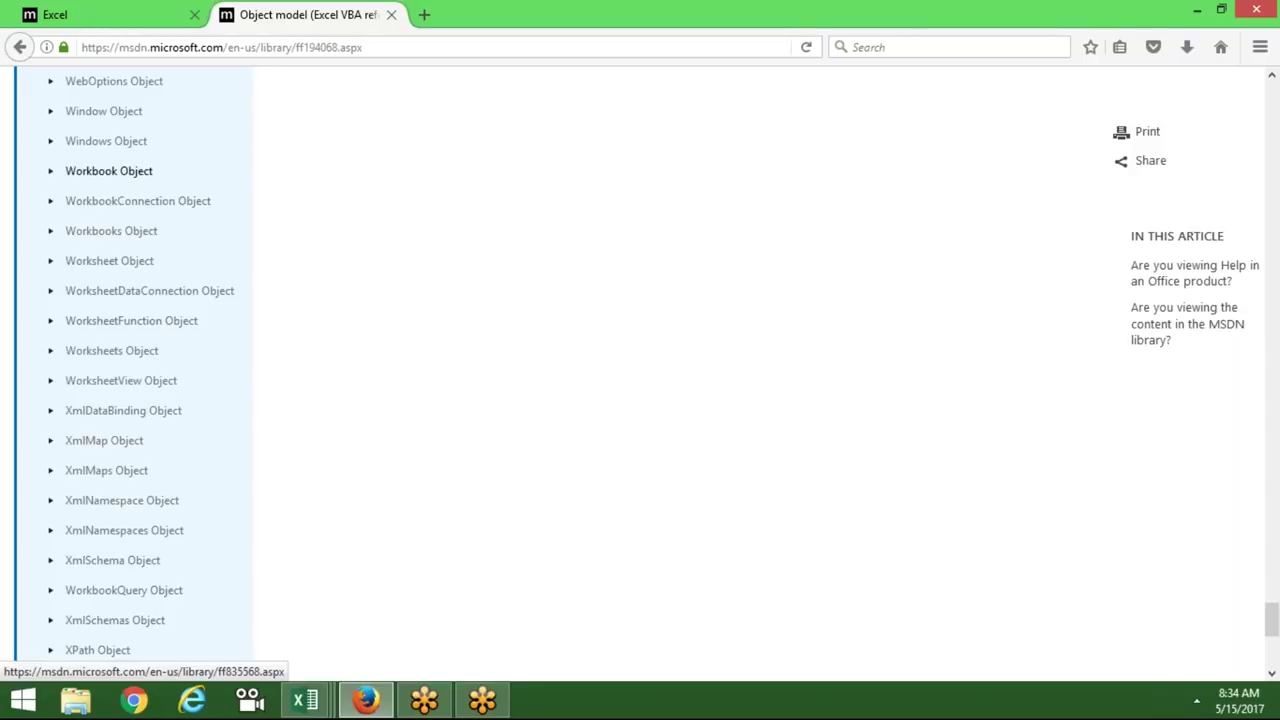
Open the Workbook Object page and scroll down to its See also section.
click(110, 171)
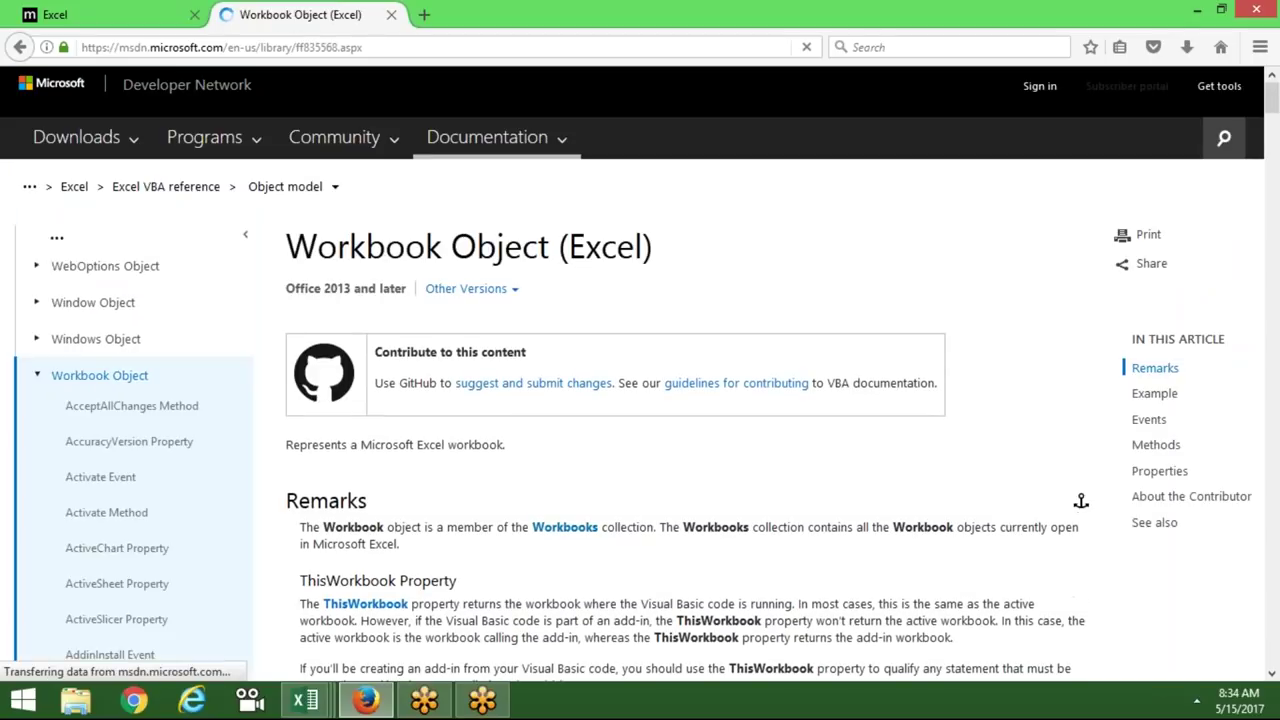
scroll(110, 171, down, 1)
scroll(110, 171, down, 9)
scroll(110, 171, down, 2)
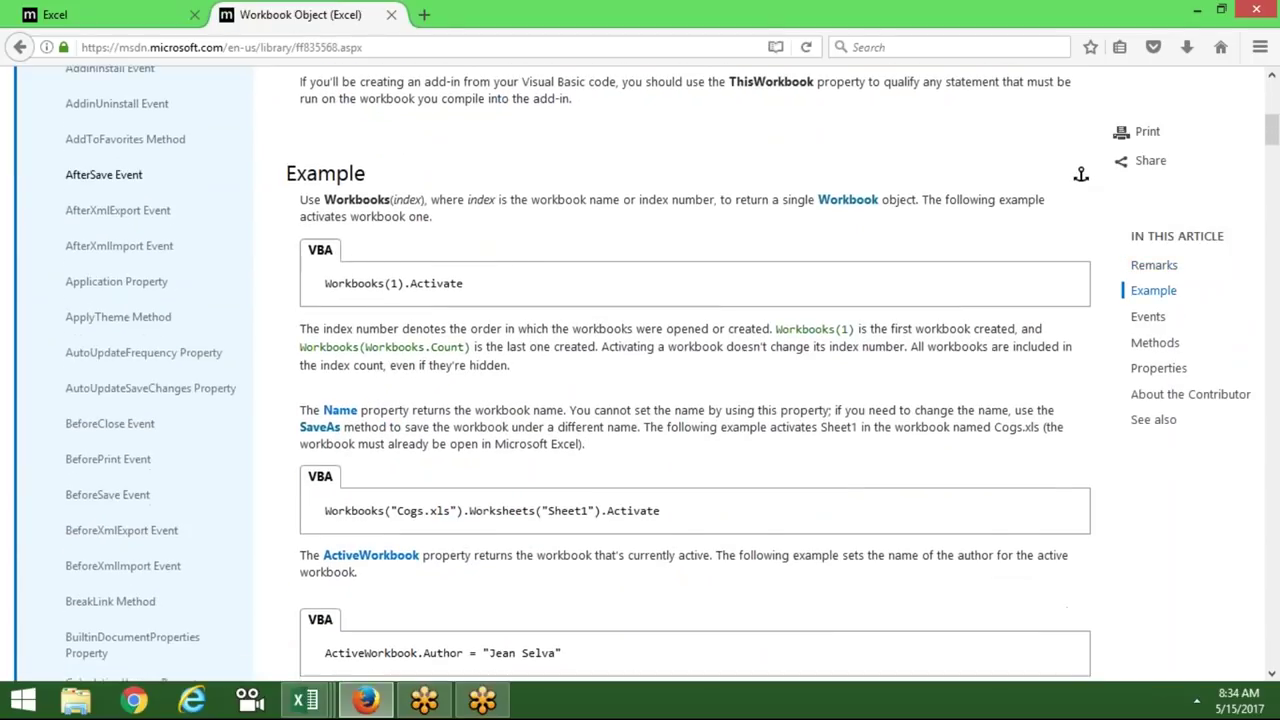
scroll(110, 171, down, 7)
scroll(110, 171, down, 2)
scroll(110, 171, down, 13)
scroll(110, 171, down, 1)
scroll(110, 171, down, 12)
scroll(110, 171, down, 16)
scroll(110, 171, down, 20)
scroll(110, 171, down, 15)
scroll(110, 171, down, 20)
scroll(110, 171, down, 17)
scroll(110, 171, down, 18)
scroll(110, 171, down, 12)
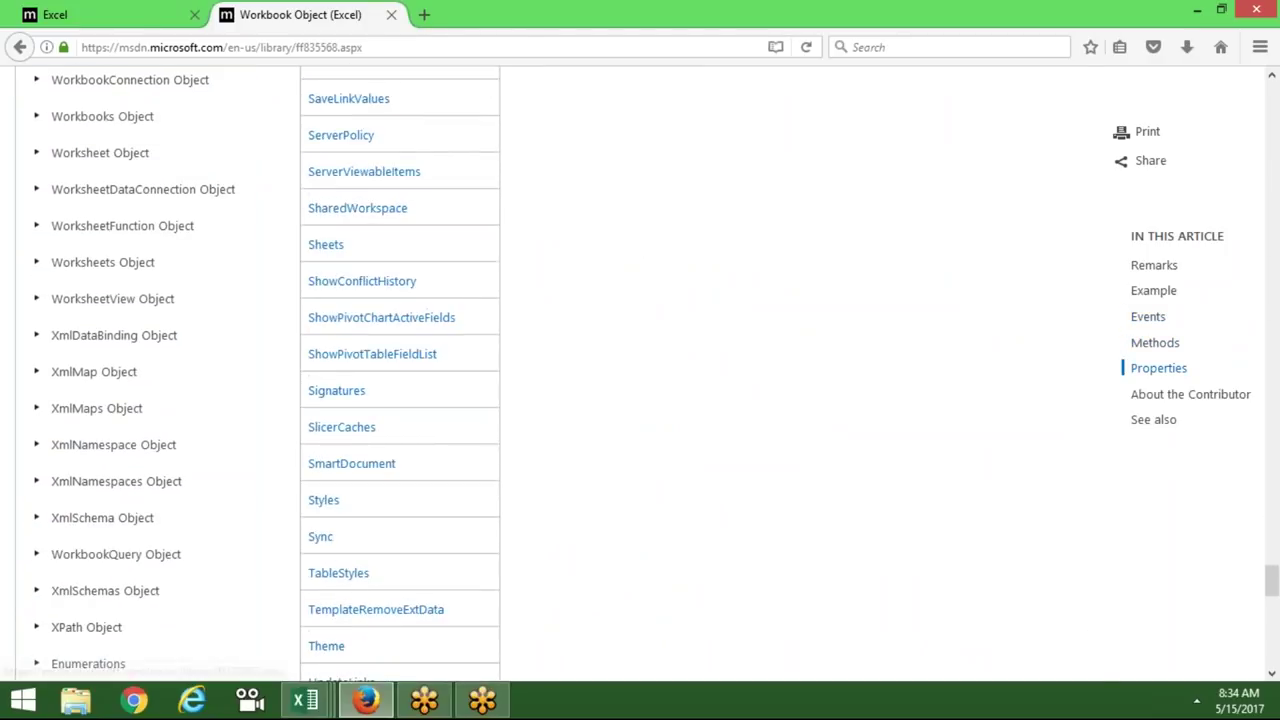
scroll(110, 171, down, 20)
scroll(110, 171, down, 3)
Open the Workbook Object Members page and select its web address.
scroll(110, 171, up, 2)
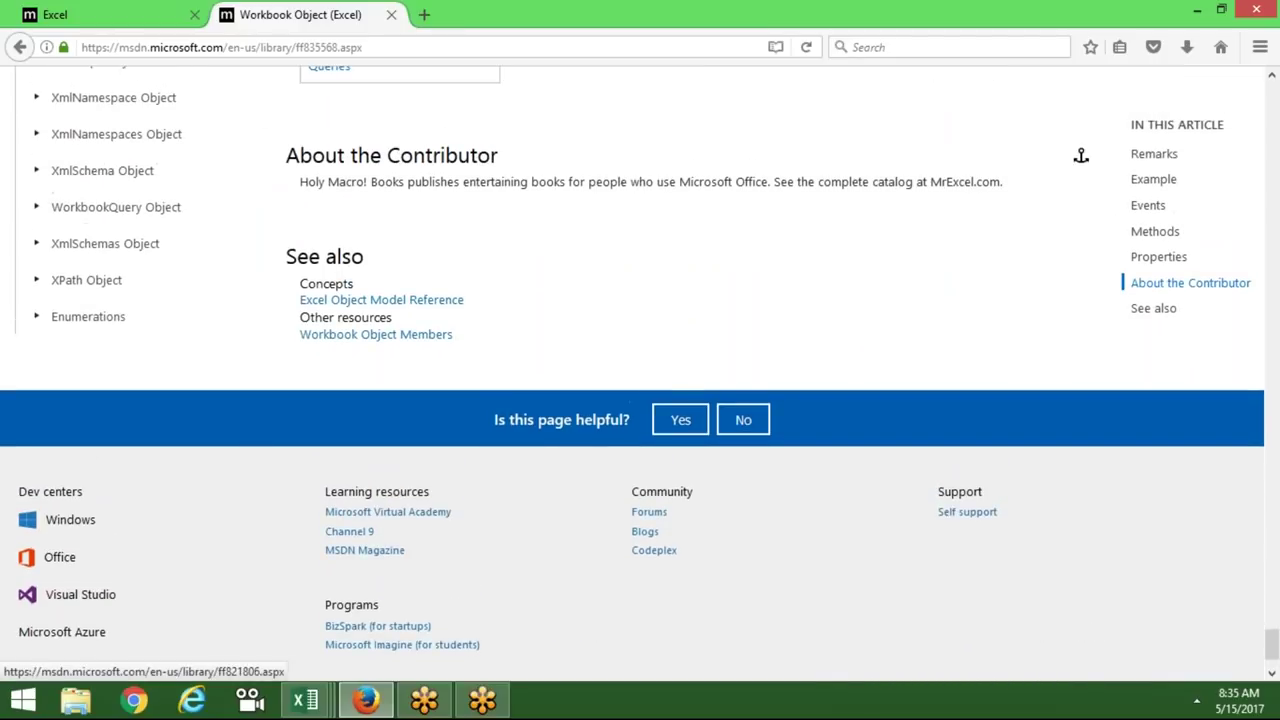
click(394, 342)
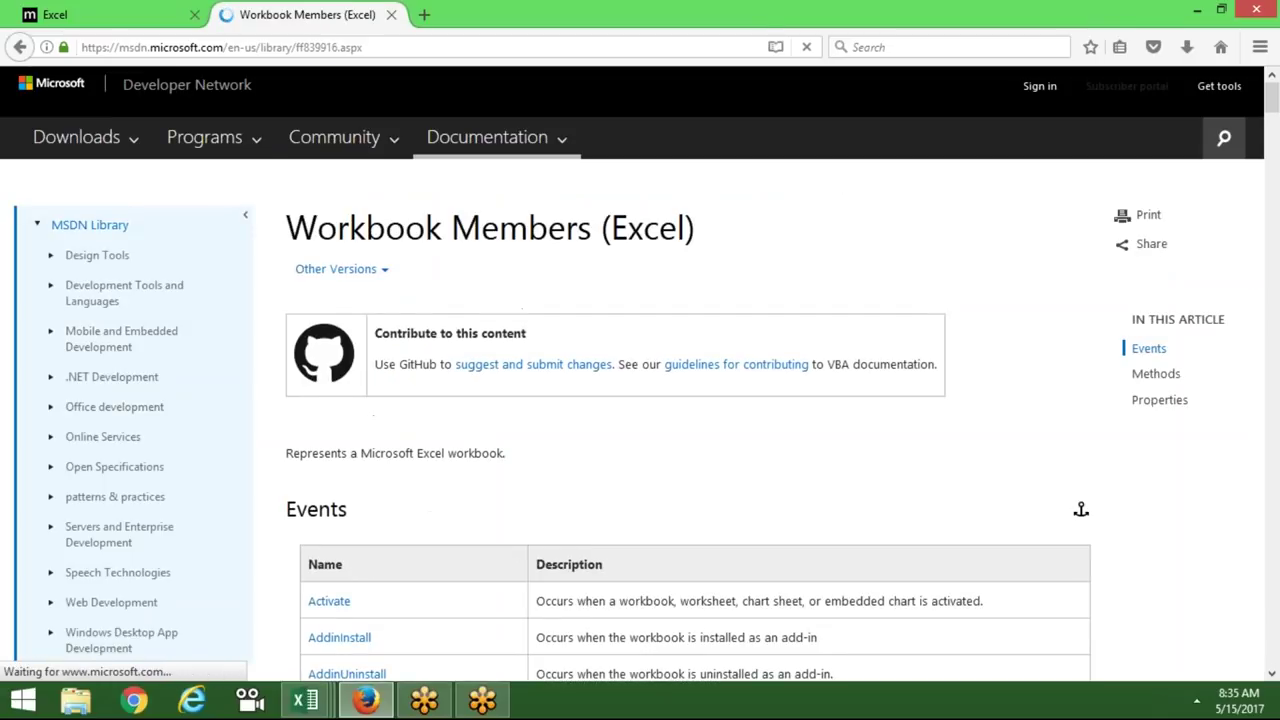
click(441, 50)
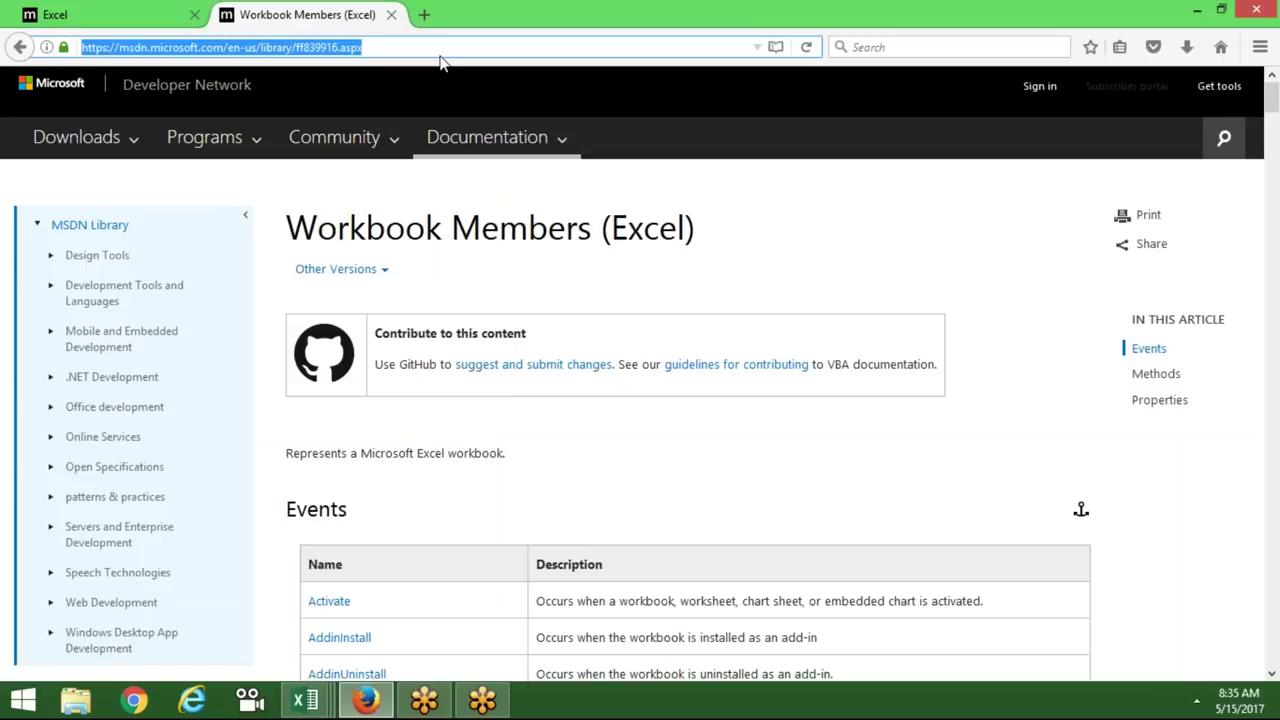
Paste the Workbook Members address into cell F9 of IPT-Jan's 2017 sheet, then return to Firefox.
click(305, 700)
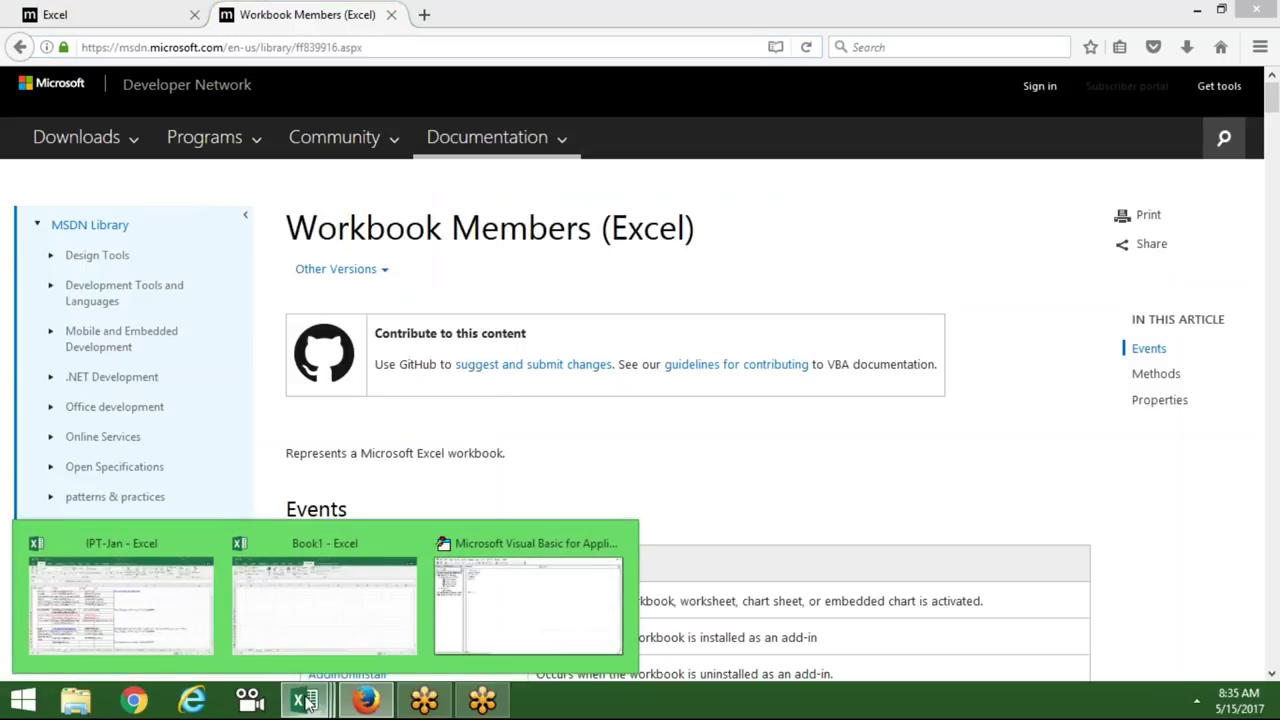
click(169, 608)
click(596, 370)
text(https://msdn.microsoft.com/en-us/library/ff839916.aspx)
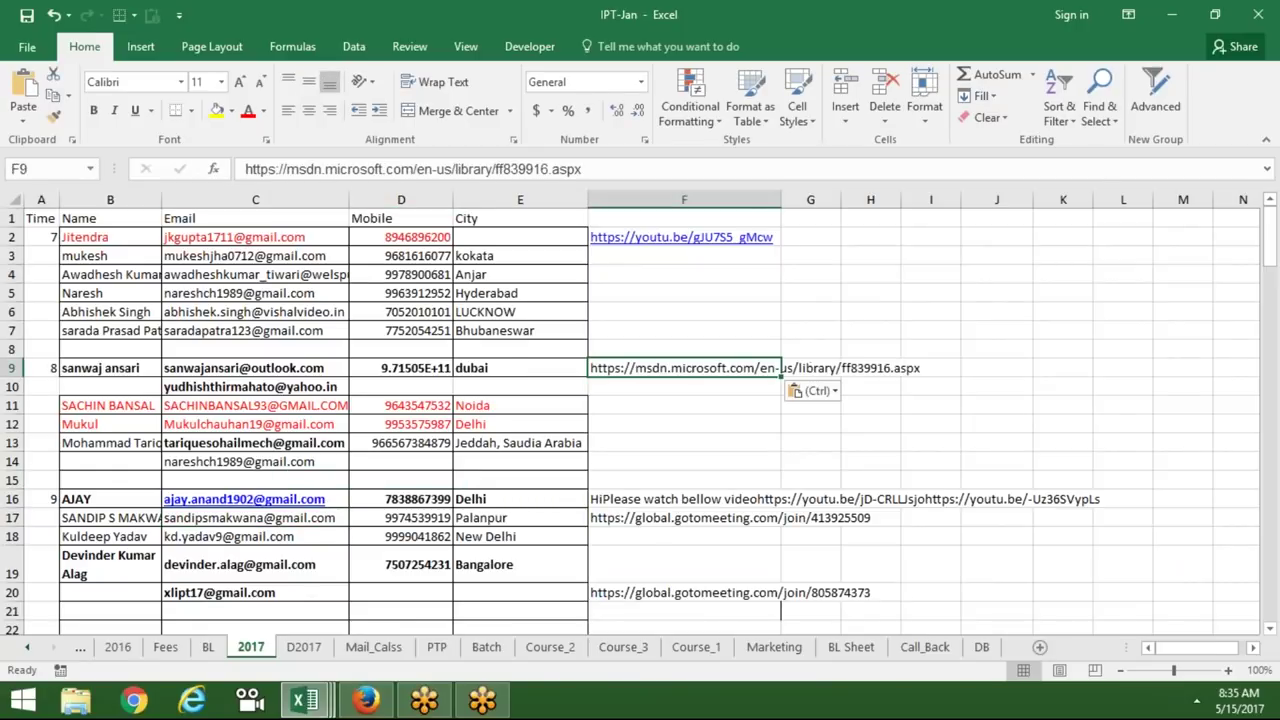
key(Left)
key(Left)
key(Left)
key(shift+Down)
key(shift+Down)
key(shift+Down)
key(shift+Down)
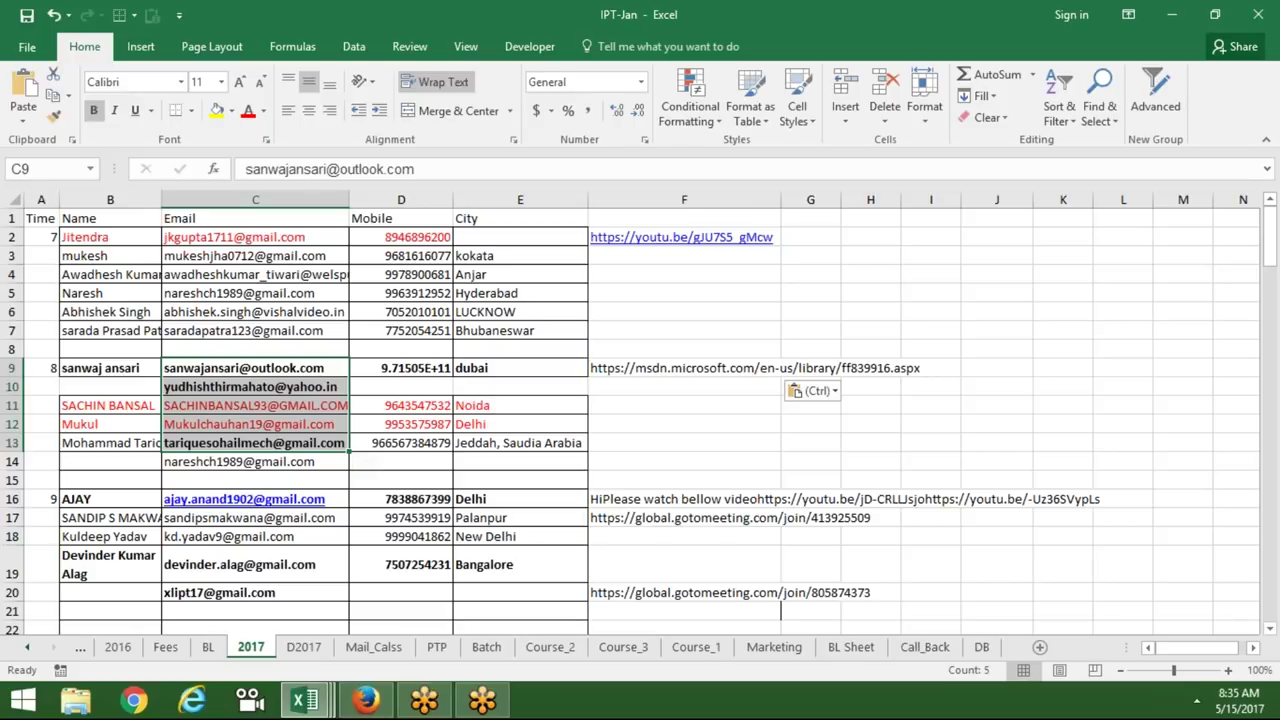
key(alt+Tab)
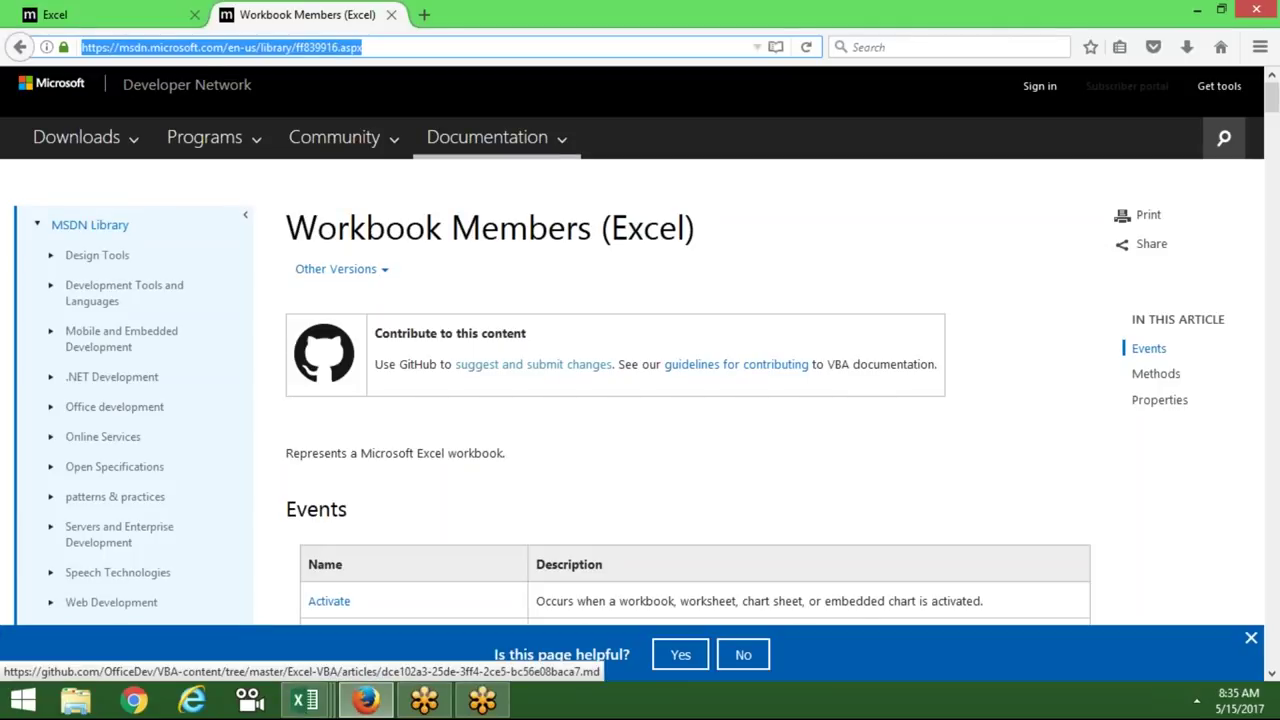
Scroll through the Workbook Members page's events, methods and properties.
click(457, 494)
scroll(457, 494, down, 2)
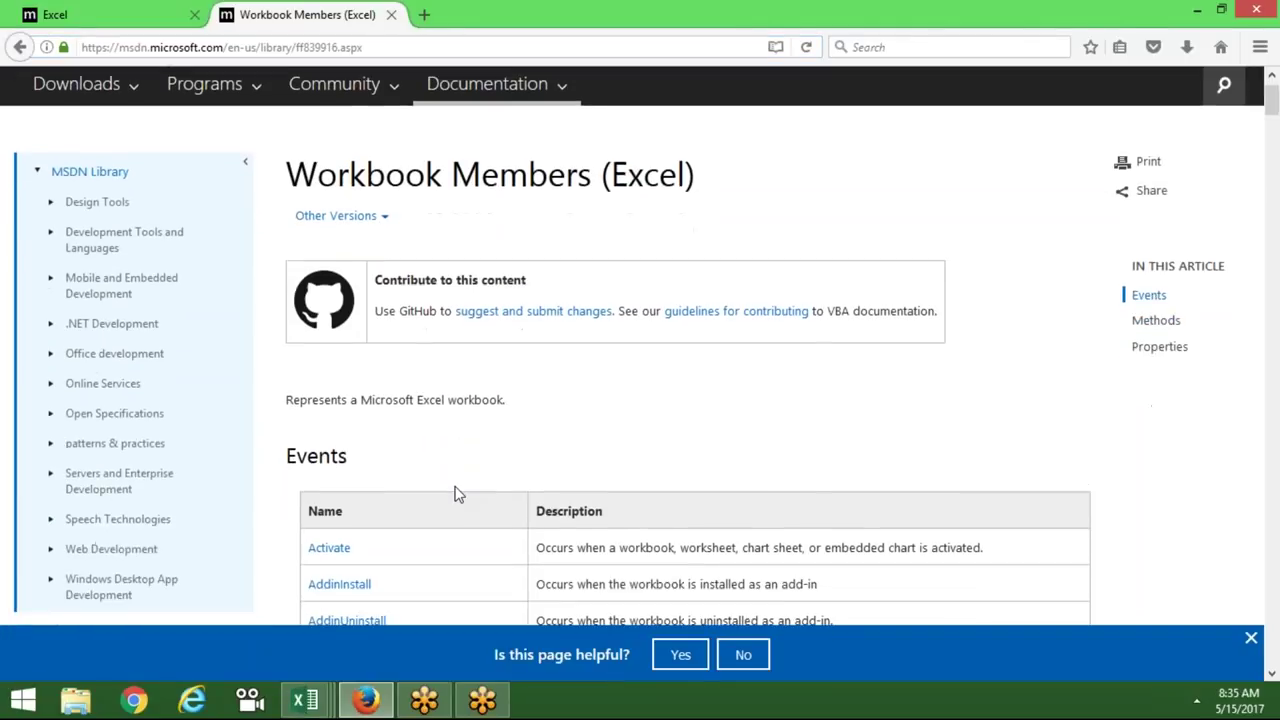
scroll(457, 494, down, 5)
scroll(457, 494, down, 5)
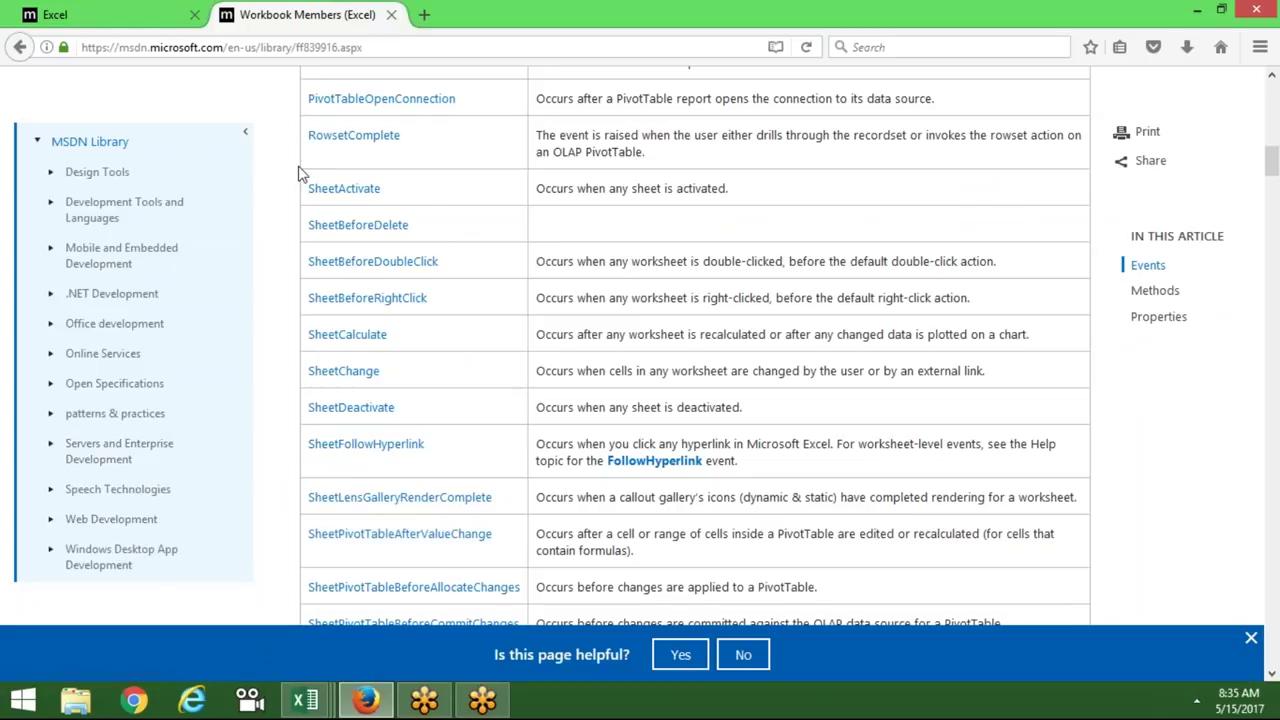
scroll(430, 195, down, 2)
scroll(430, 195, down, 5)
scroll(430, 195, down, 8)
scroll(430, 195, down, 10)
scroll(430, 195, down, 10)
scroll(430, 195, down, 10)
scroll(430, 195, down, 10)
scroll(430, 195, down, 10)
scroll(430, 195, down, 10)
scroll(430, 195, down, 10)
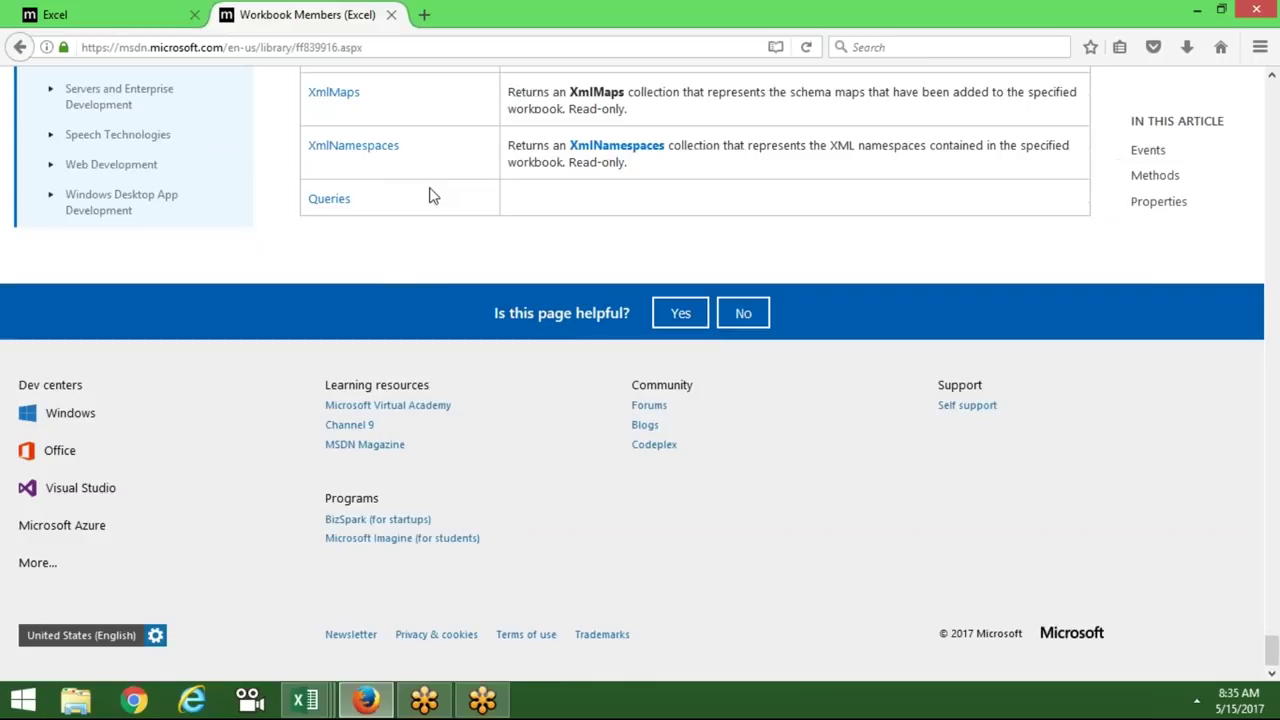
Close the Workbook Members tab and the Excel documentation tab.
scroll(430, 195, up, 1)
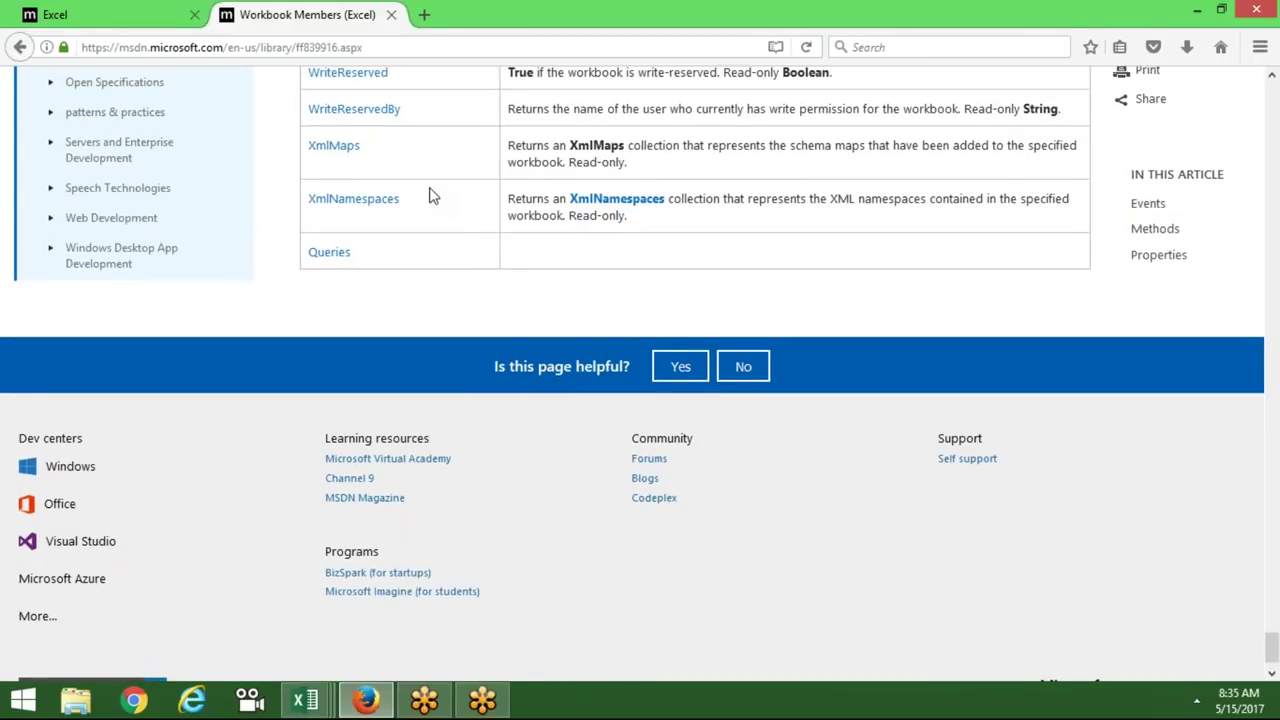
click(390, 14)
click(189, 18)
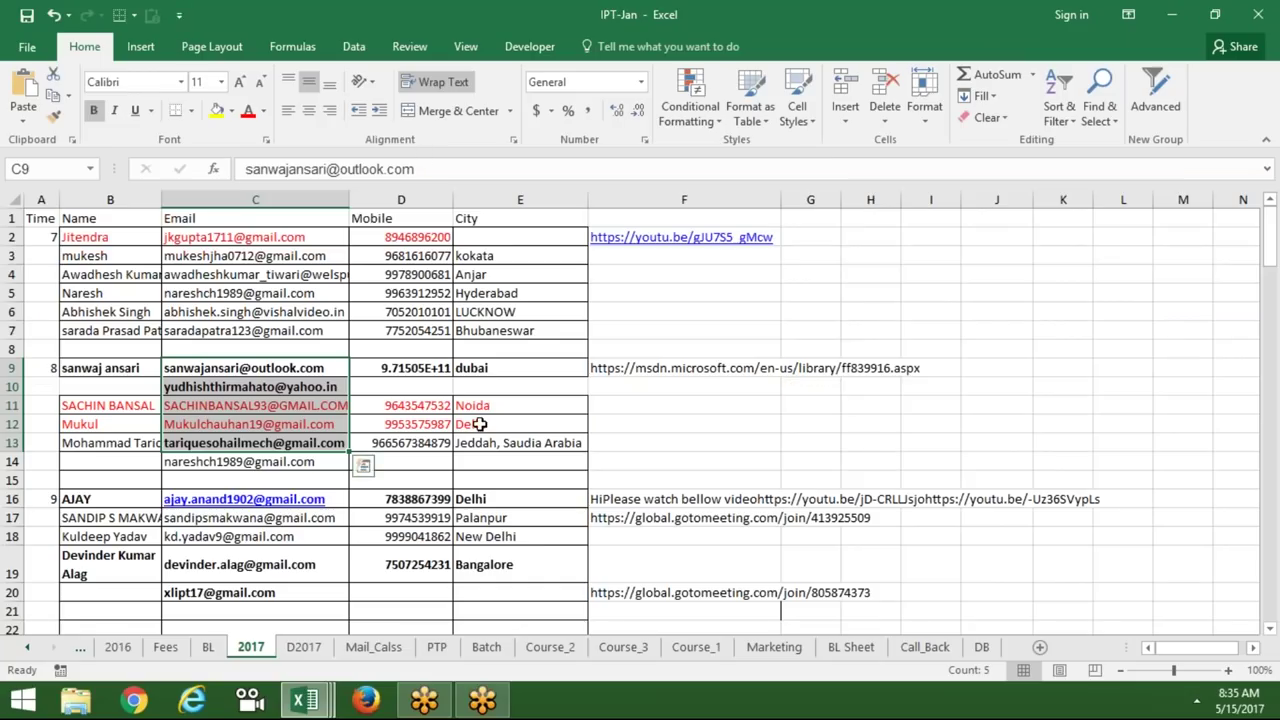
Save and close IPT-Jan, then close Book1 choosing Don't Save.
click(480, 424)
click(27, 15)
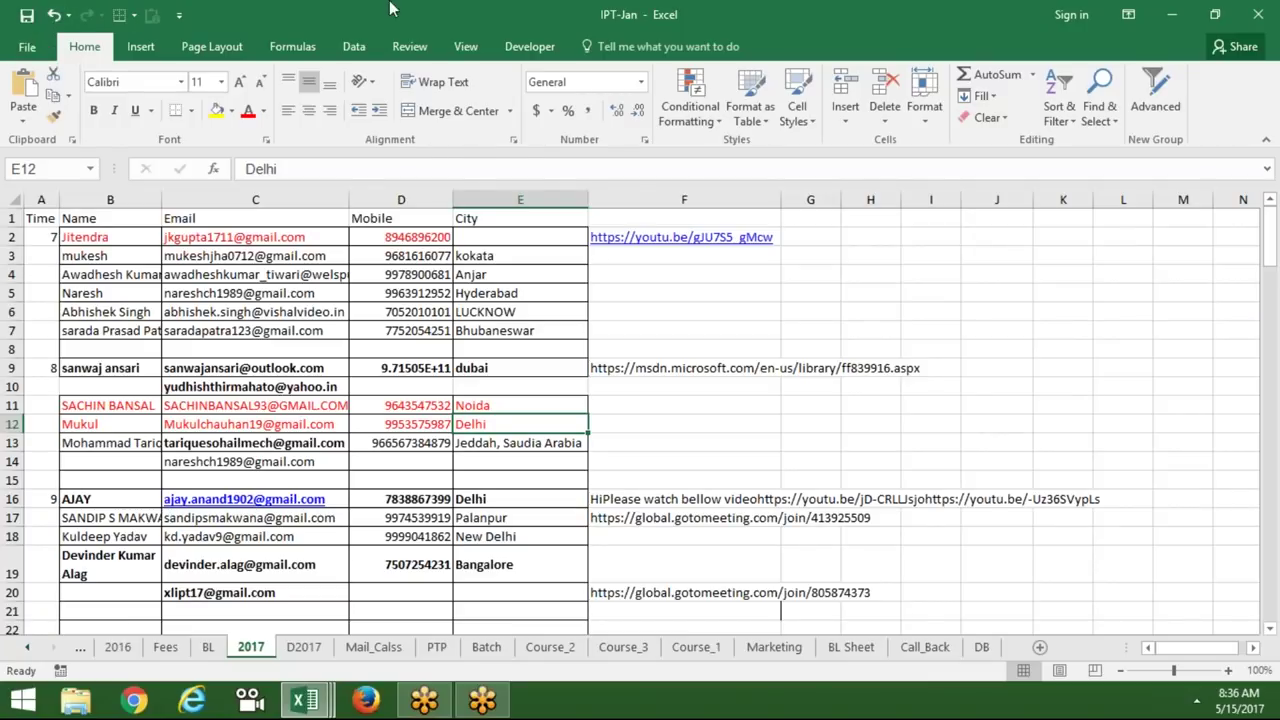
click(1258, 14)
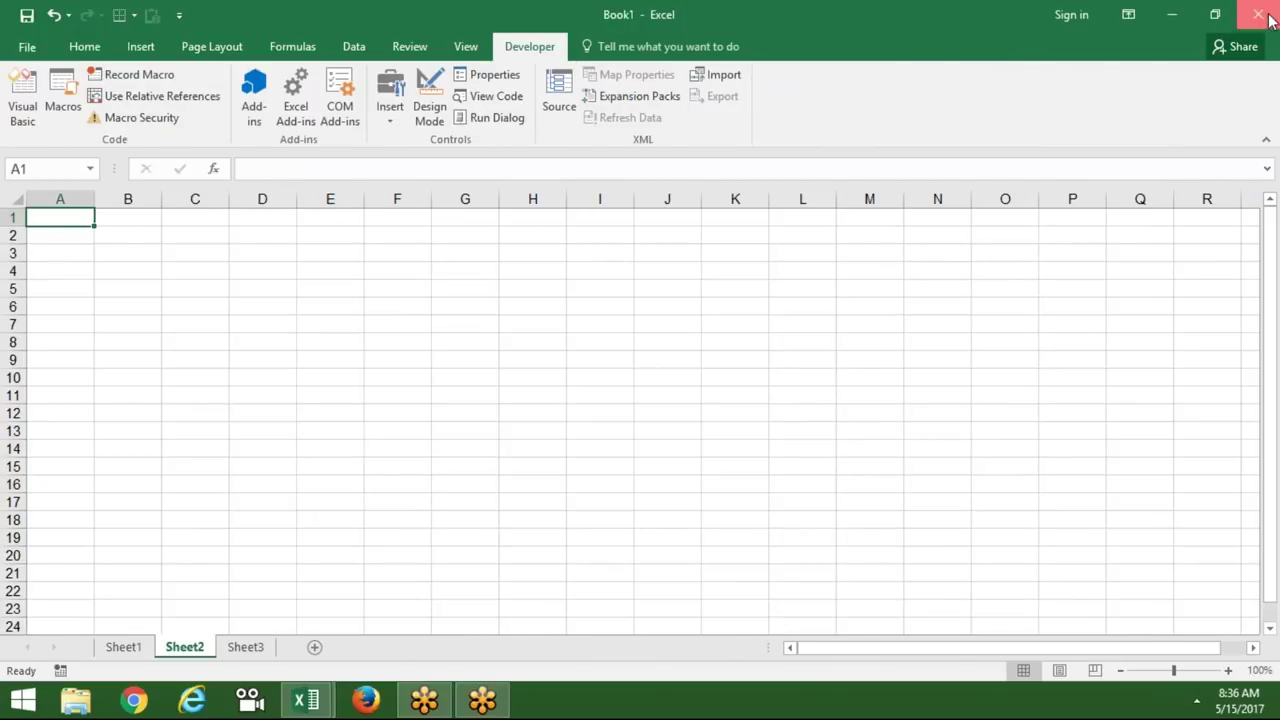
click(1258, 14)
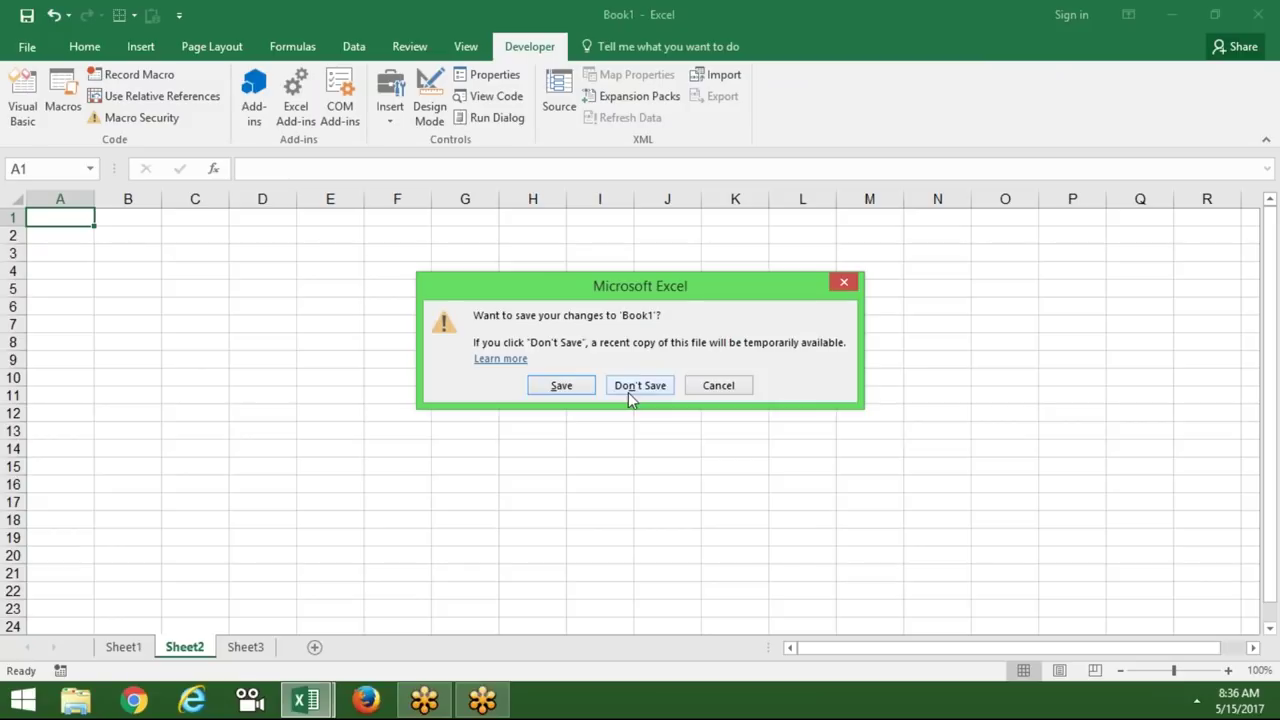
click(628, 392)
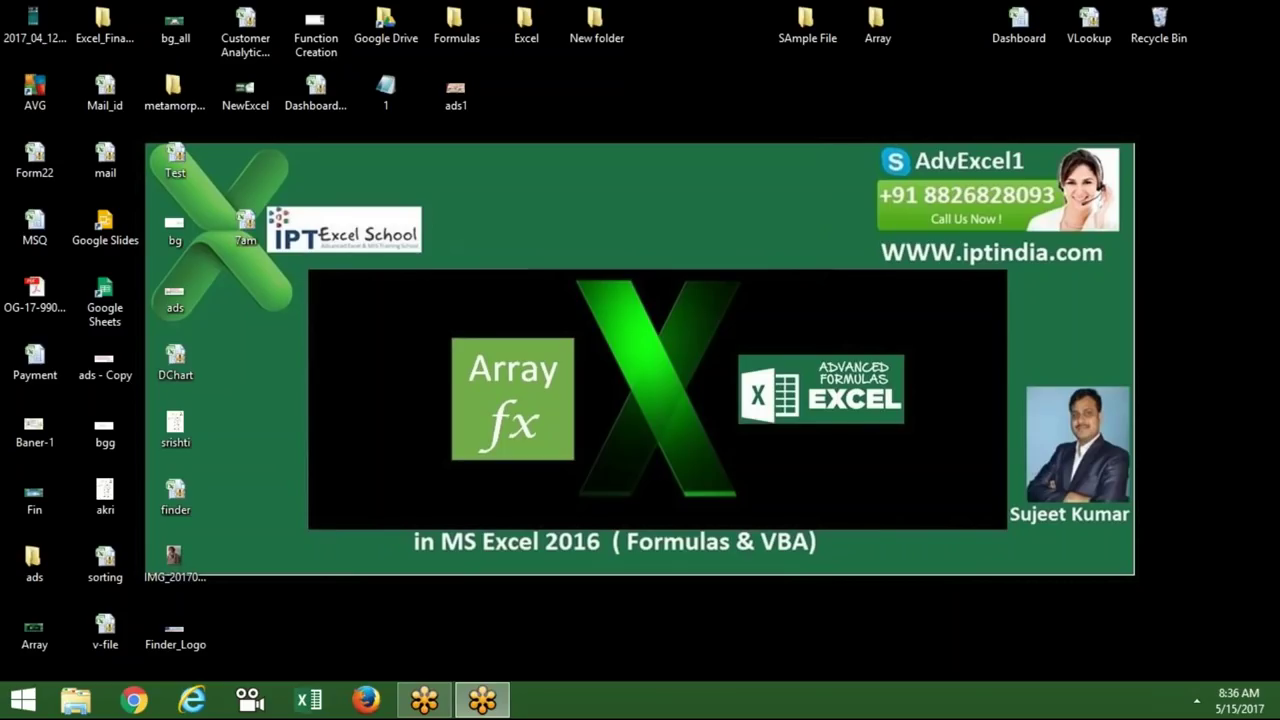